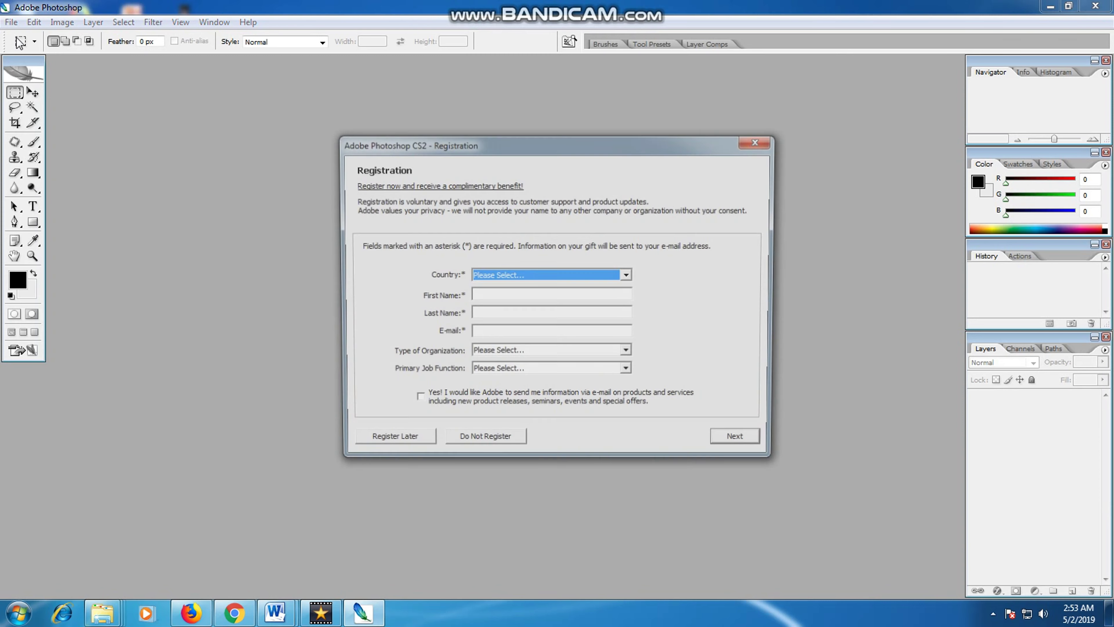
# Cancel the product registration, create a new blank white document, and place its window in the middle of the workspace.
pyautogui.click(761, 140)
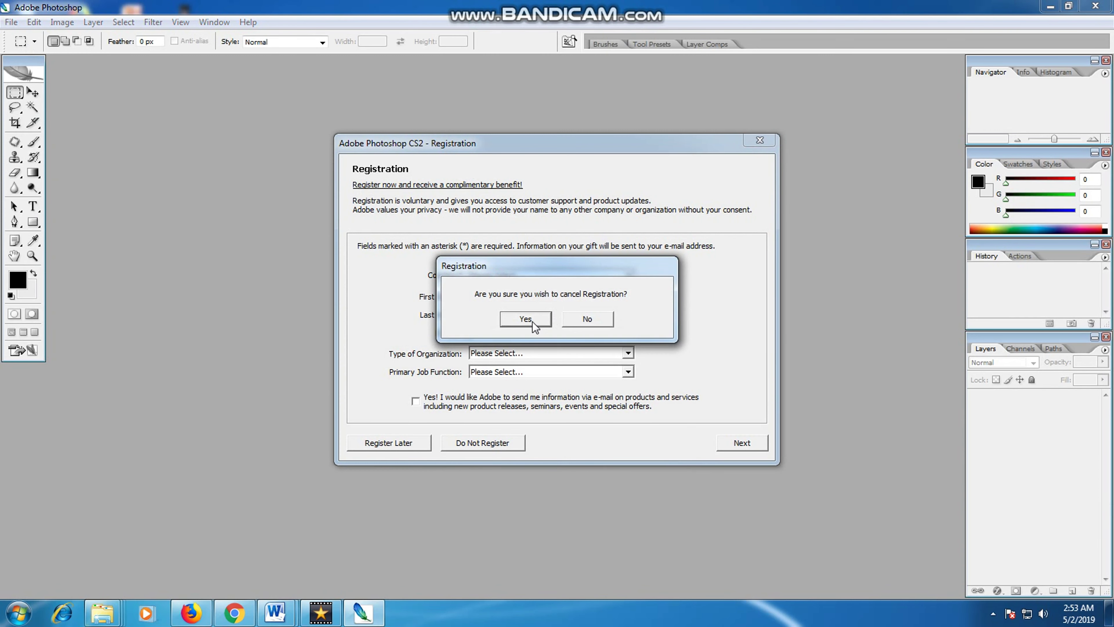
pyautogui.click(534, 321)
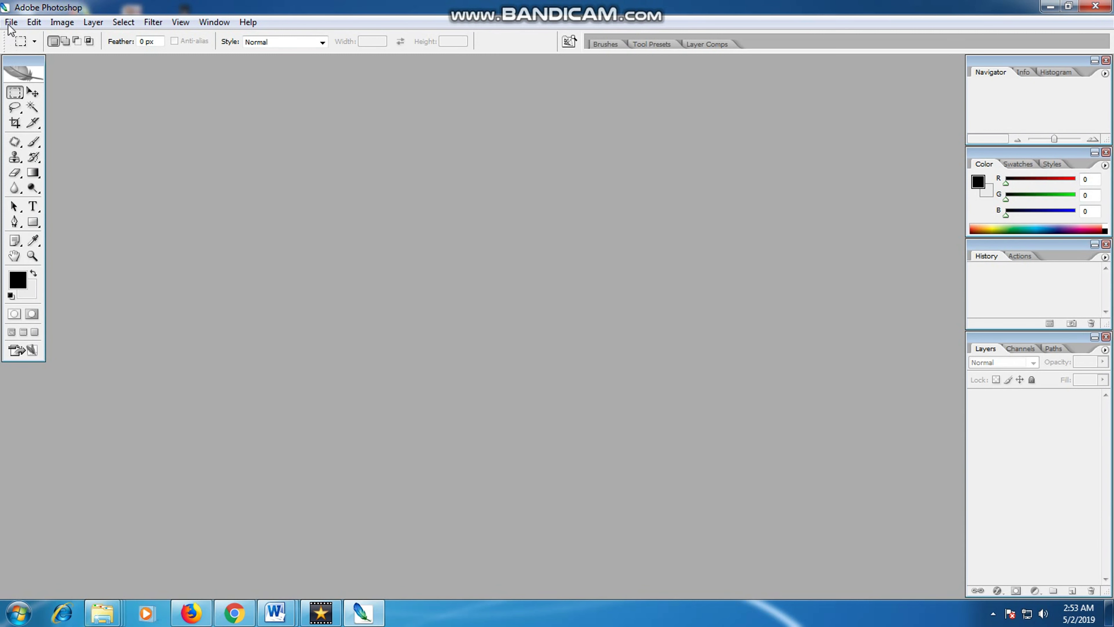
pyautogui.click(9, 24)
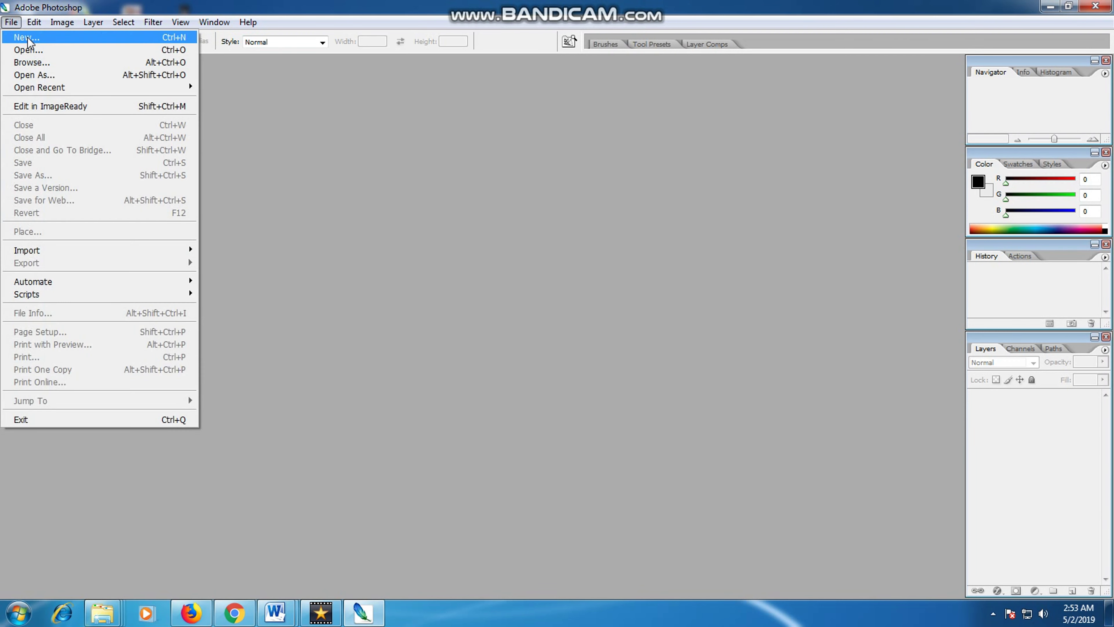
pyautogui.click(30, 41)
pyautogui.click(716, 156)
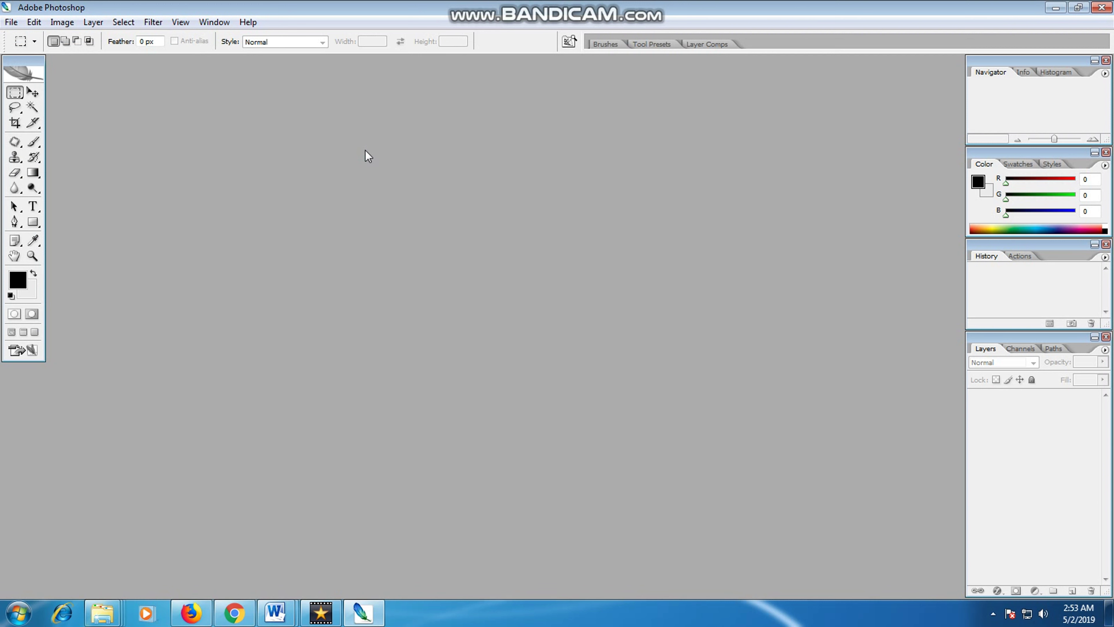
pyautogui.moveTo(207, 69); pyautogui.dragTo(532, 100)
# Add the text "Assalamu'alaikum Wr.Wb" in 30 pt Times New Roman Bold and move it to the upper middle of the page.
pyautogui.click(37, 208)
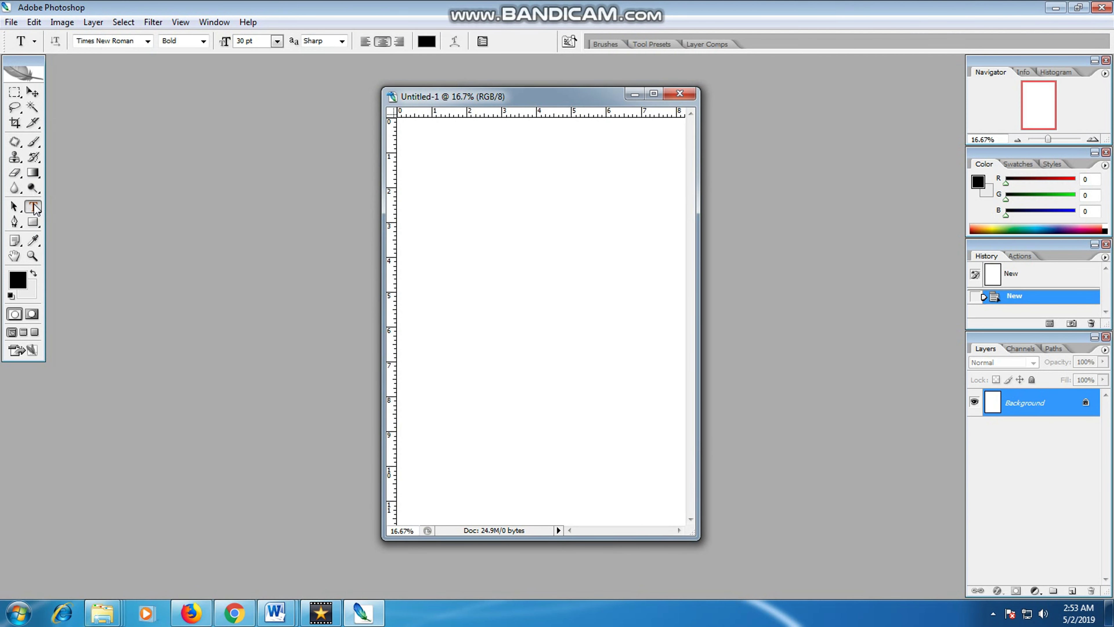
pyautogui.click(430, 183)
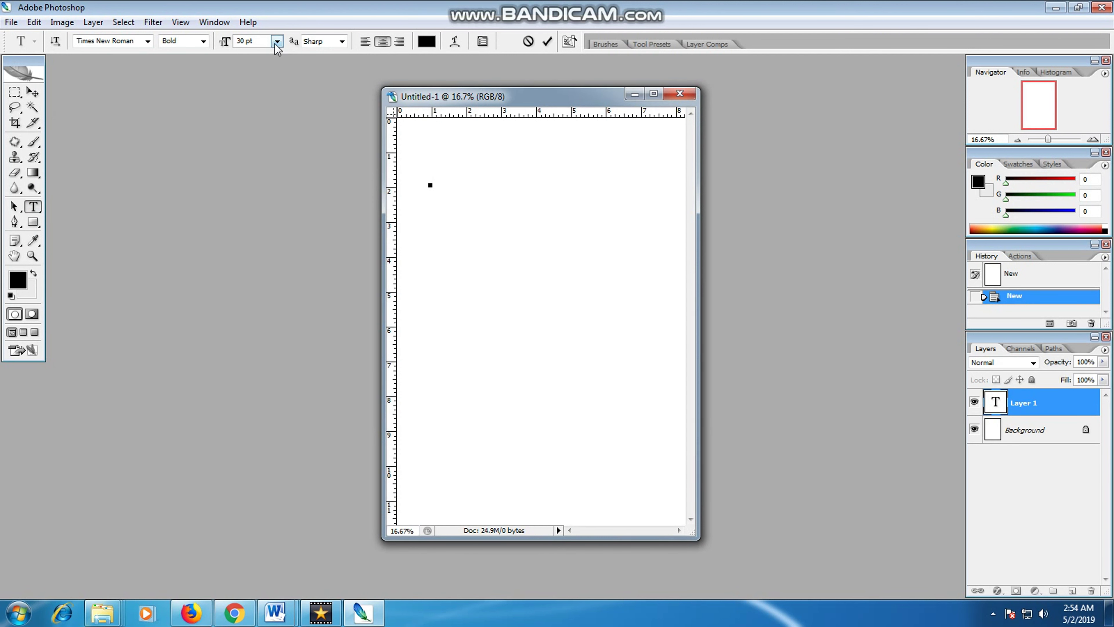
pyautogui.write('a')
pyautogui.press('BackSpace')
pyautogui.write("Assalamu'alaik")
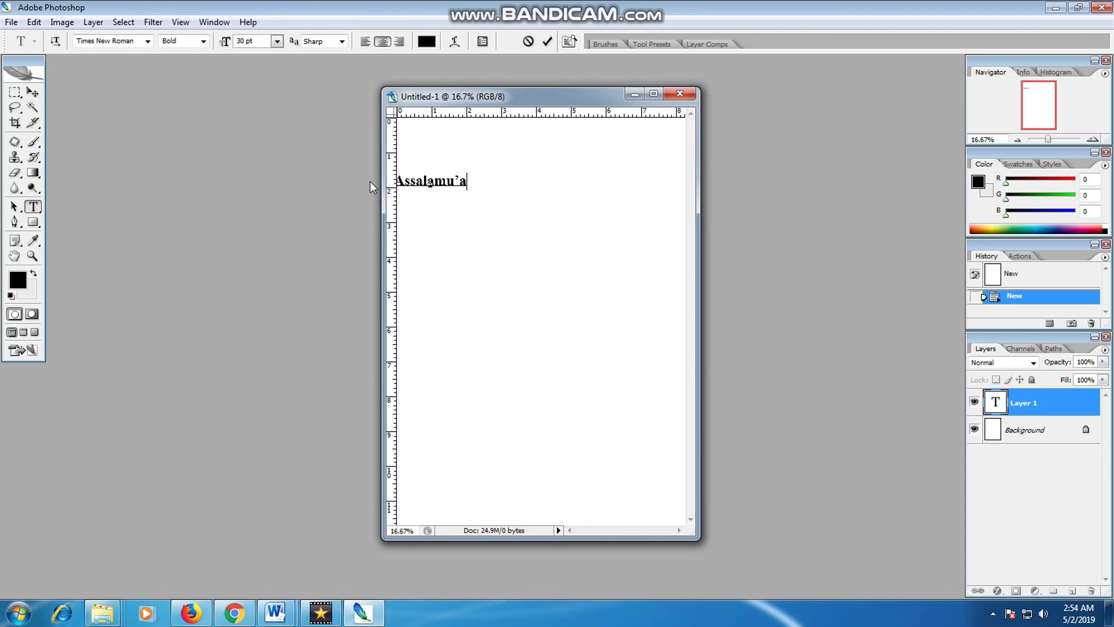
pyautogui.write('um W')
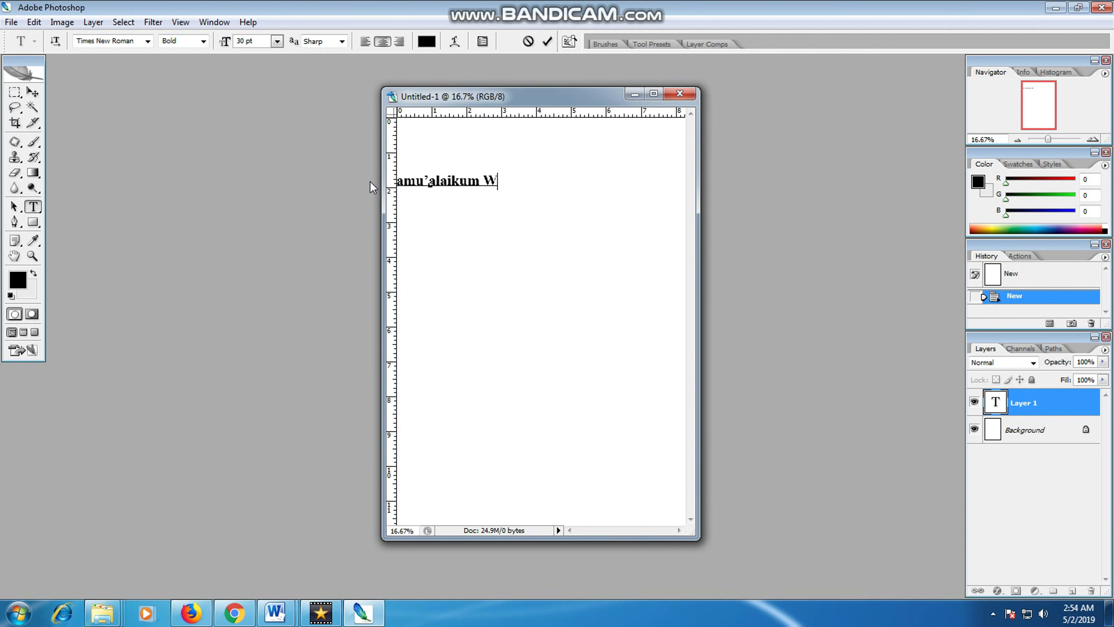
pyautogui.write('r.Wb')
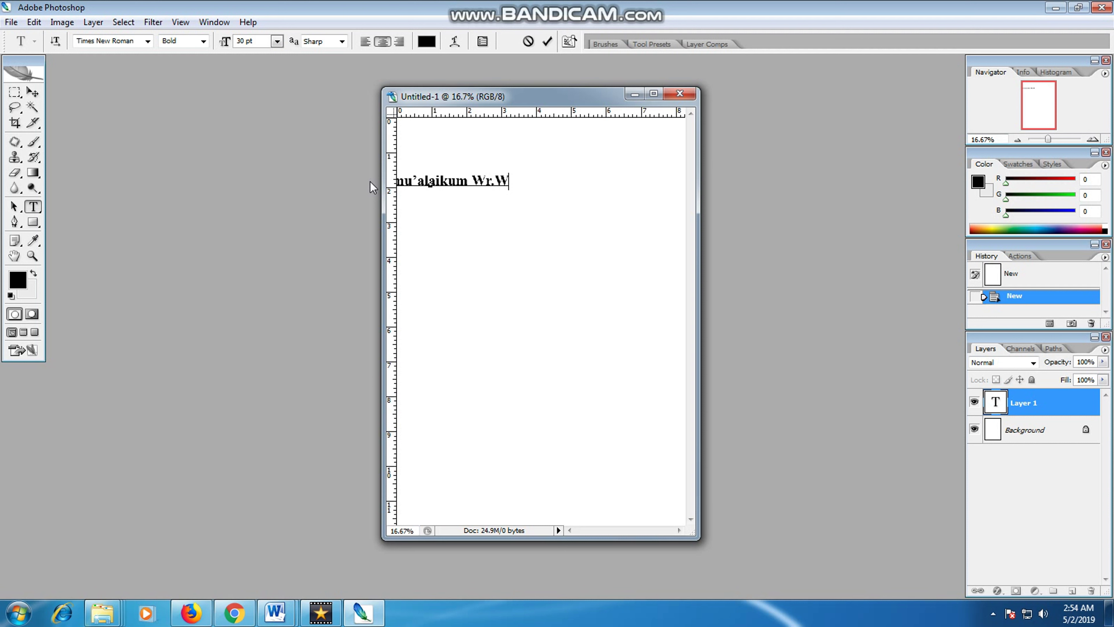
pyautogui.click(33, 92)
pyautogui.moveTo(494, 188); pyautogui.dragTo(588, 183)
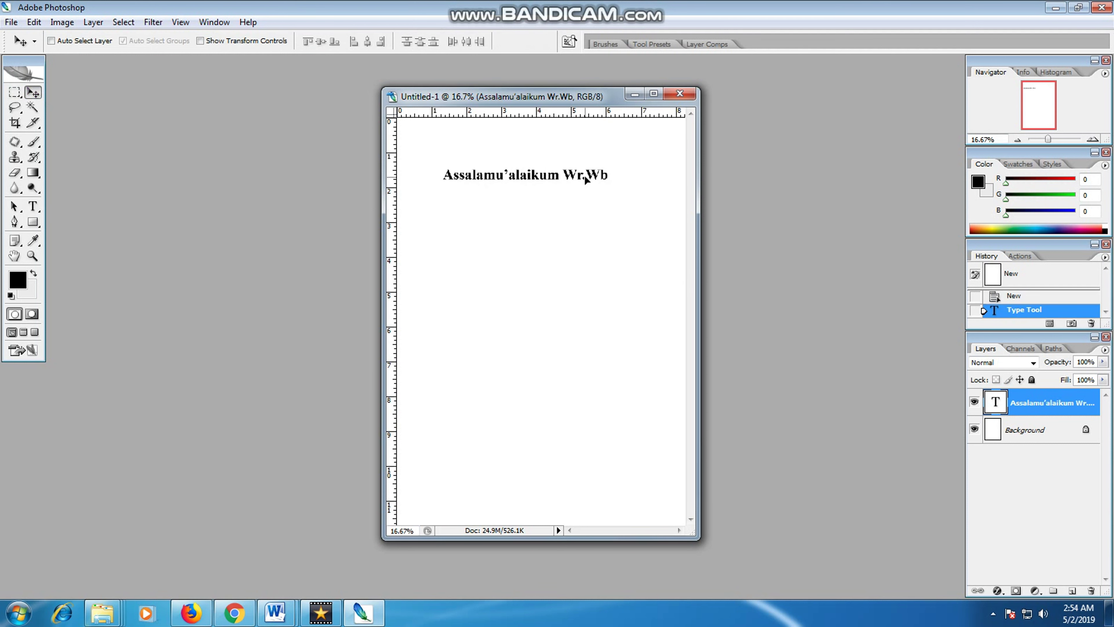
# Add a text layer reading "Pada kesempatan kali ini" and centre it beneath the greeting.
pyautogui.click(32, 205)
pyautogui.click(425, 222)
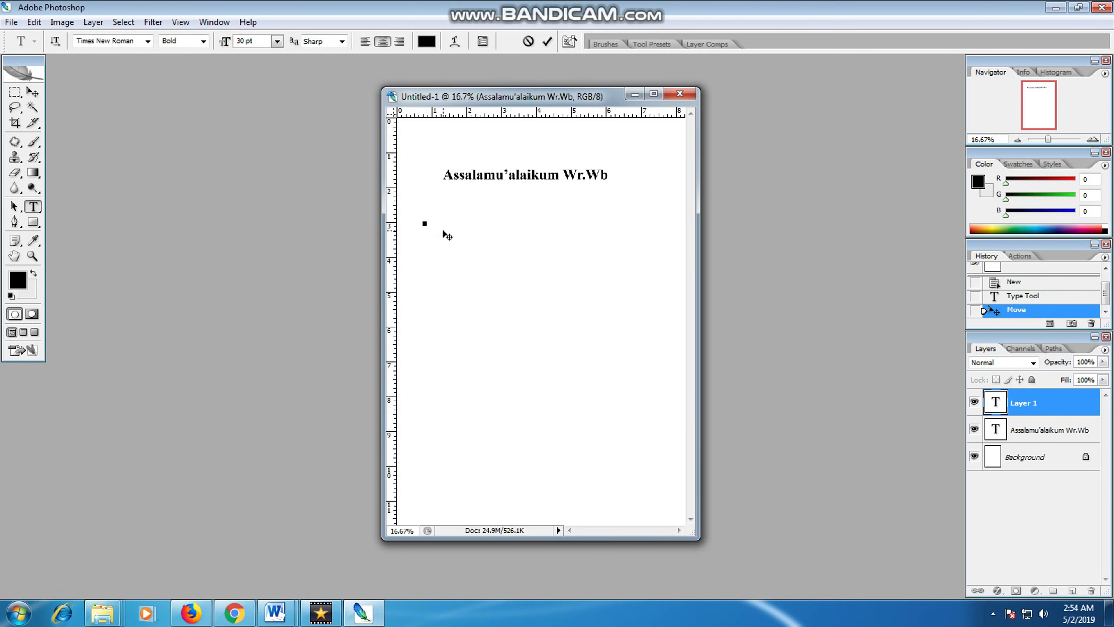
pyautogui.write('B')
pyautogui.write('ada ')
pyautogui.write('kesempat')
pyautogui.write('an kali')
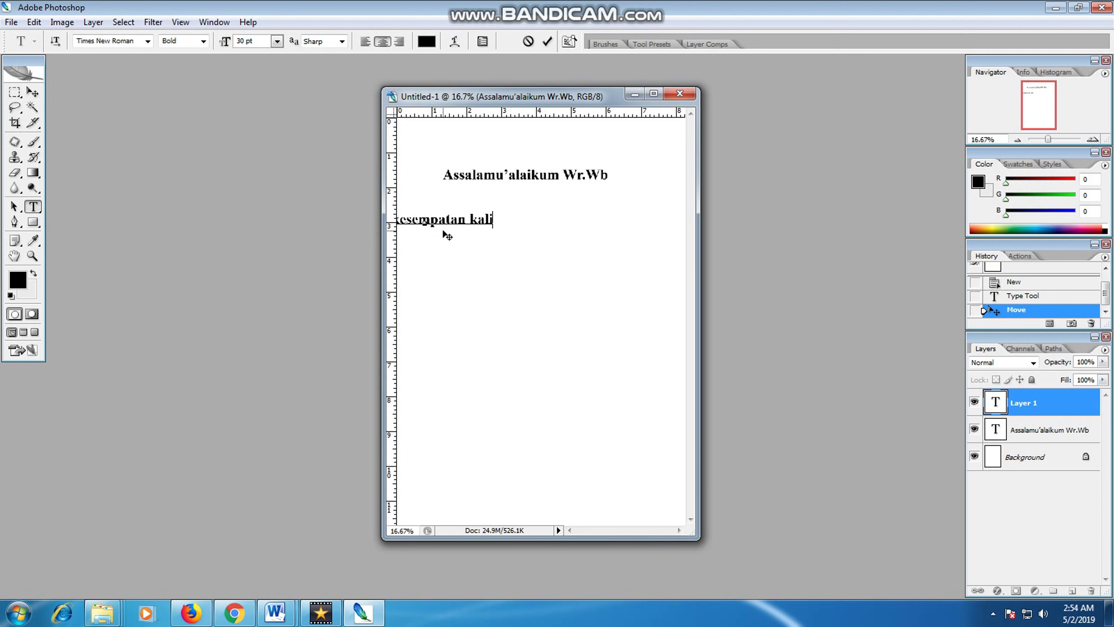
pyautogui.write(' ini')
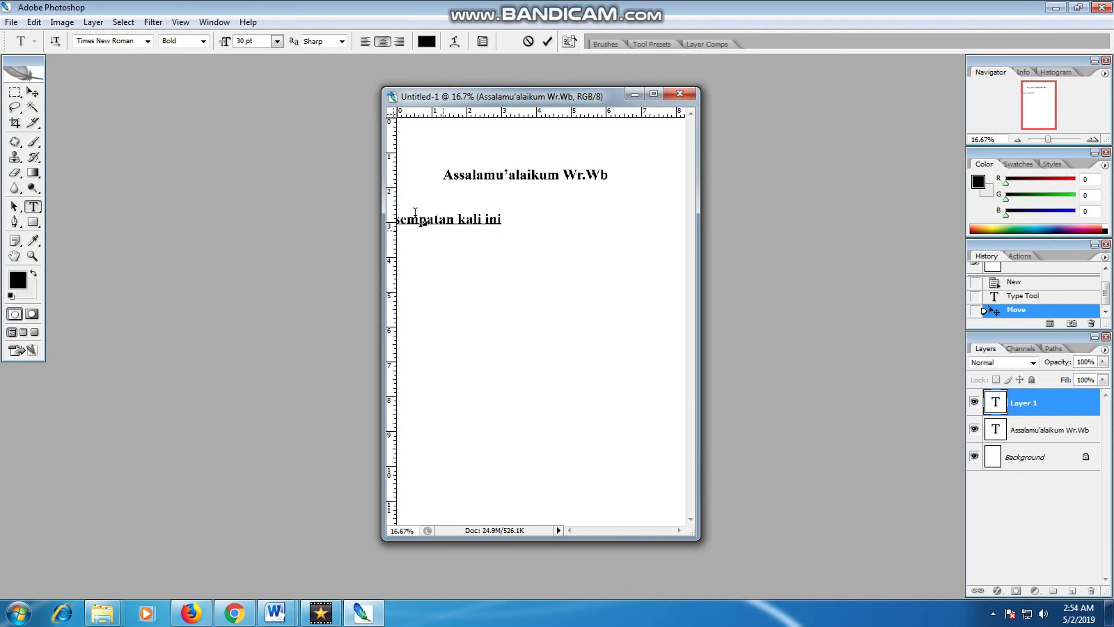
pyautogui.click(33, 91)
pyautogui.moveTo(512, 223); pyautogui.dragTo(566, 213)
# Extend the "Pada kesempatan kali ini" text with the lines "Saya akan berbagi" and "TUTORIAL CARA".
pyautogui.click(32, 206)
pyautogui.click(592, 207)
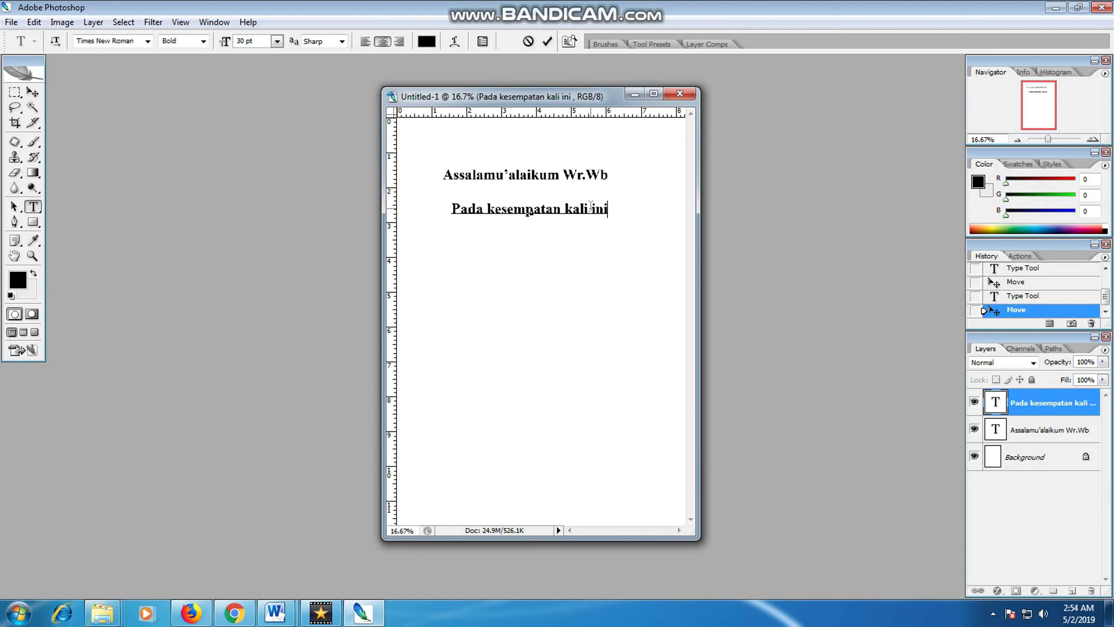
pyautogui.press('Return')
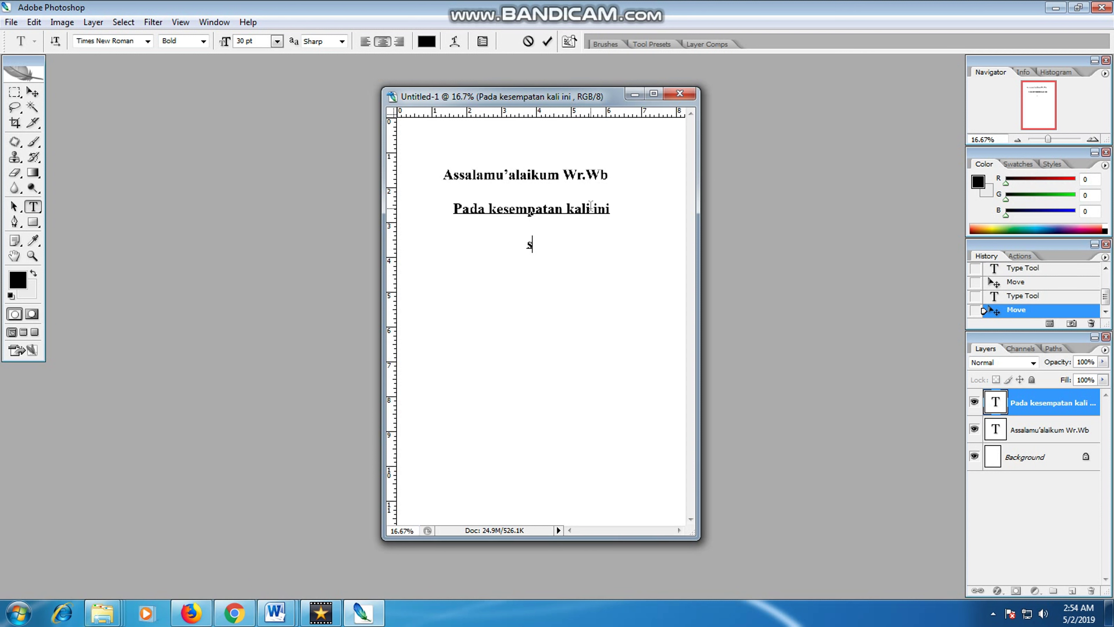
pyautogui.write('Saya akan berbag')
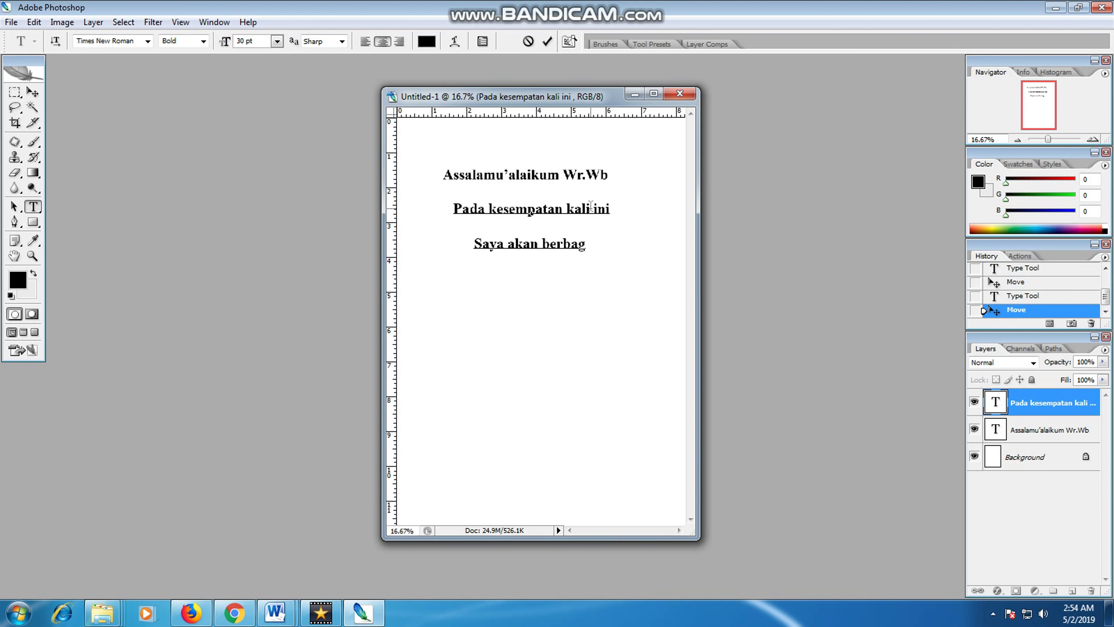
pyautogui.write('i ')
pyautogui.write('TUTO')
pyautogui.write('RI')
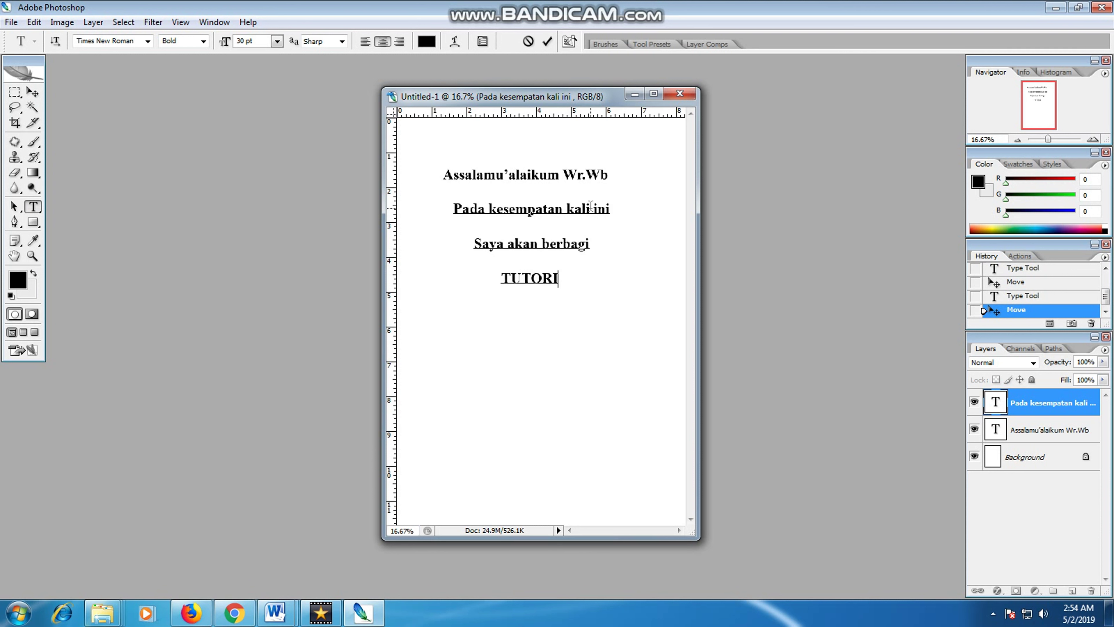
pyautogui.write('AL CARA')
pyautogui.press('Return')
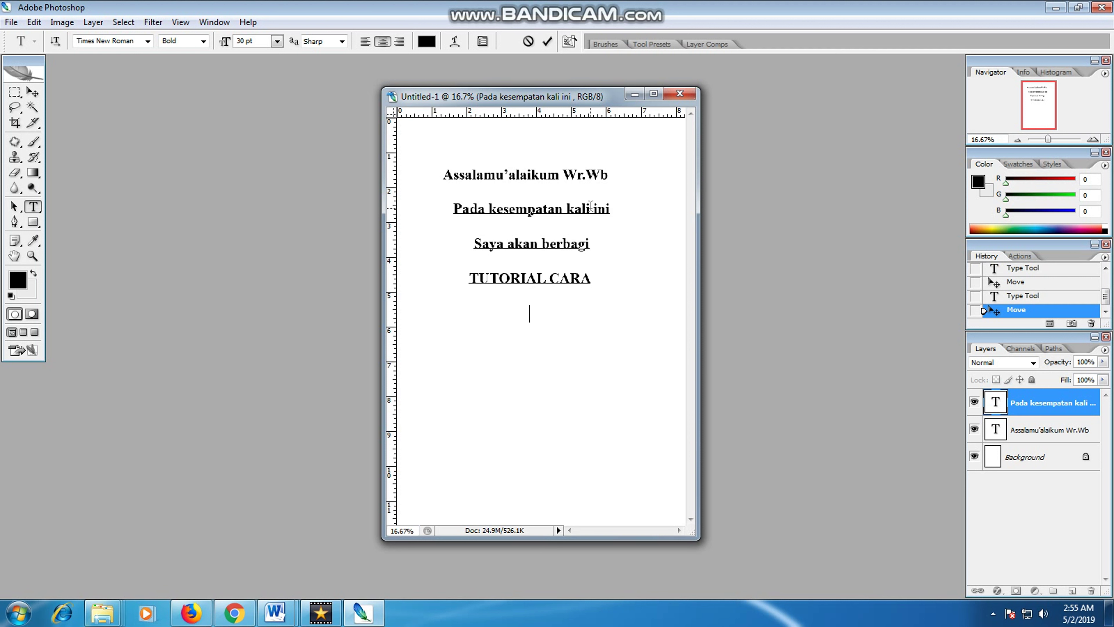
# Add the line "MENCUCI PHOTO UKURAN" below "TUTORIAL CARA" in the same text layer.
pyautogui.write('MEMC')
pyautogui.press('BackSpace')
pyautogui.press('BackSpace')
pyautogui.write('NCUCI ')
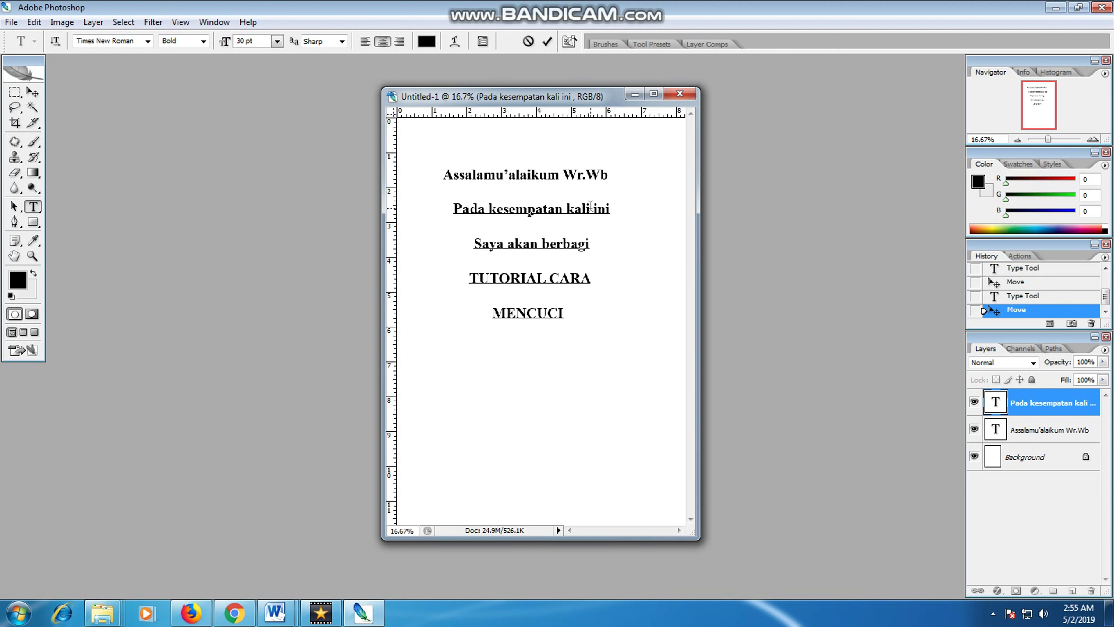
pyautogui.write('E')
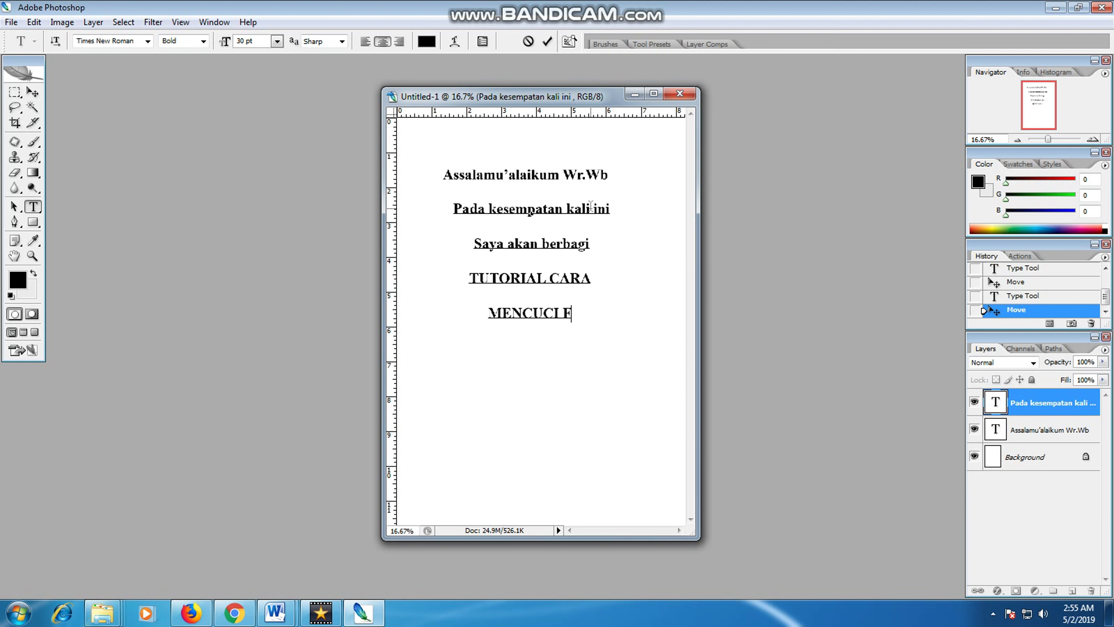
pyautogui.press('BackSpace')
pyautogui.write('PH')
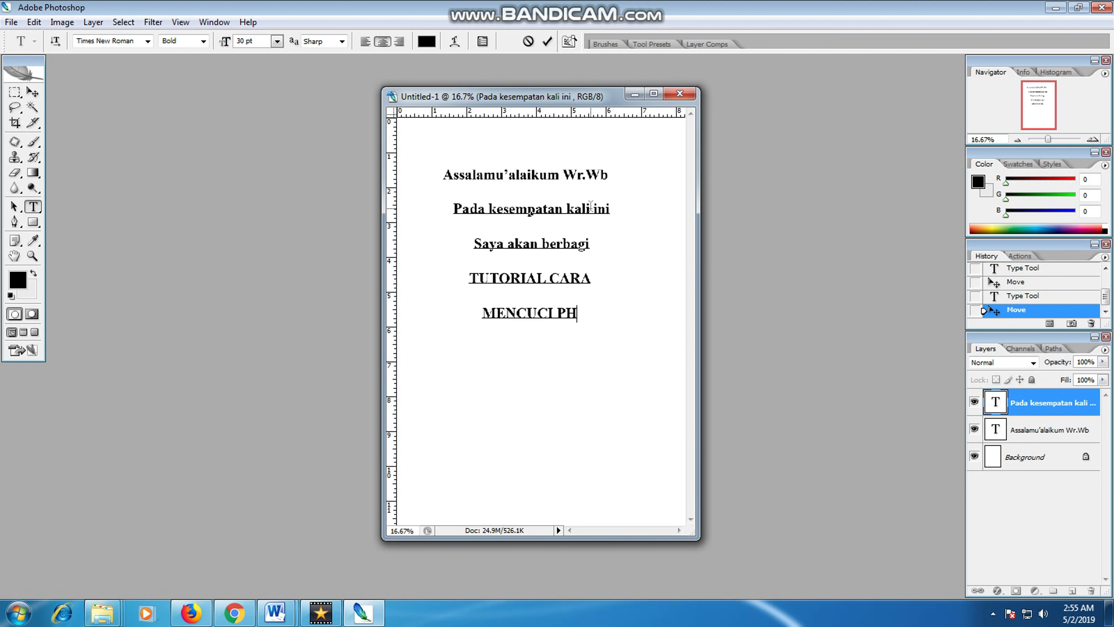
pyautogui.write('OTO UKURAN')
pyautogui.press('Return')
# Continue the text layer with the lines "DOMPET DI" and "PHOTOSHOP CS 2".
pyautogui.write('DOMPET ')
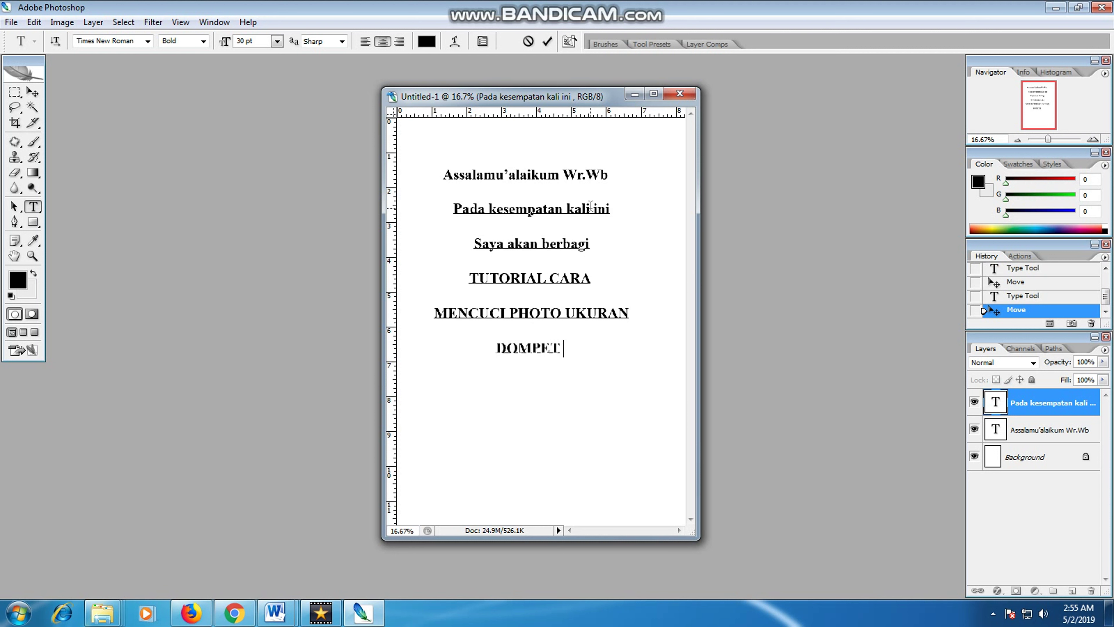
pyautogui.write('DI')
pyautogui.press('Return')
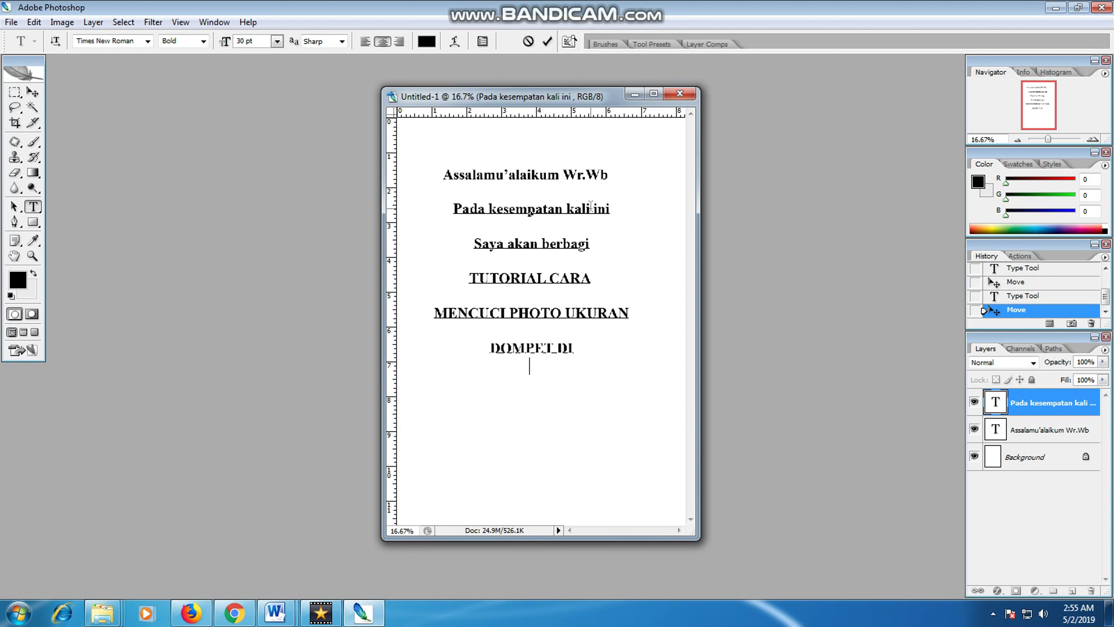
pyautogui.write('PHOTOSHOP CS 2')
pyautogui.press('Return')
# Finish the text layer with the lines "LANGSUNG SAJA" and "KITA KE TKP" and commit the text.
pyautogui.write('LANGSUNG')
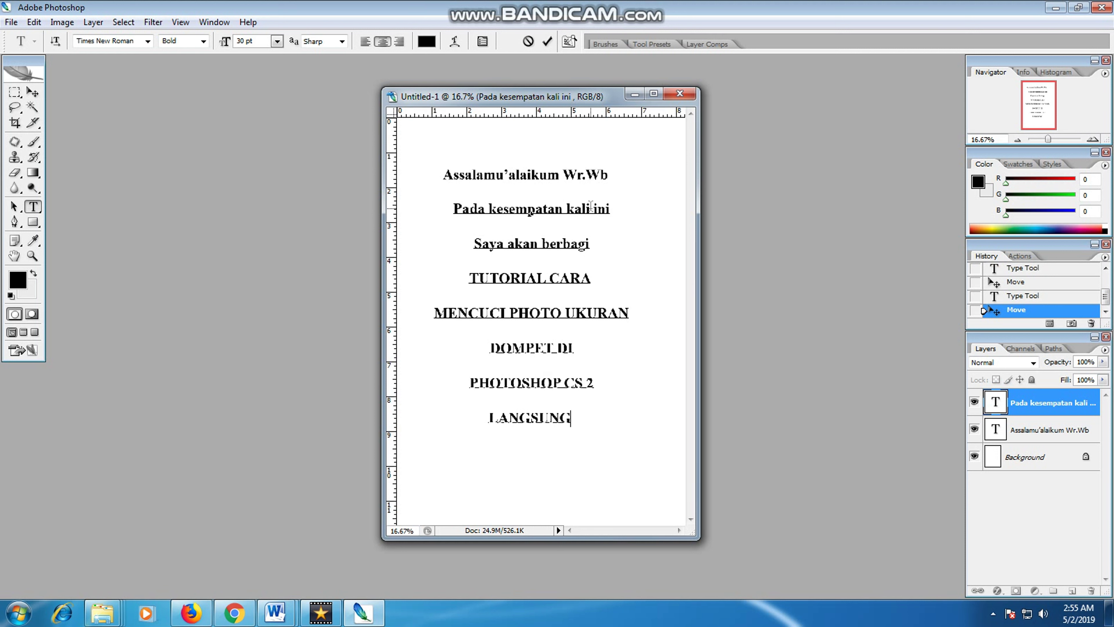
pyautogui.write(' SAJA')
pyautogui.press('Return')
pyautogui.write('KITA KE T')
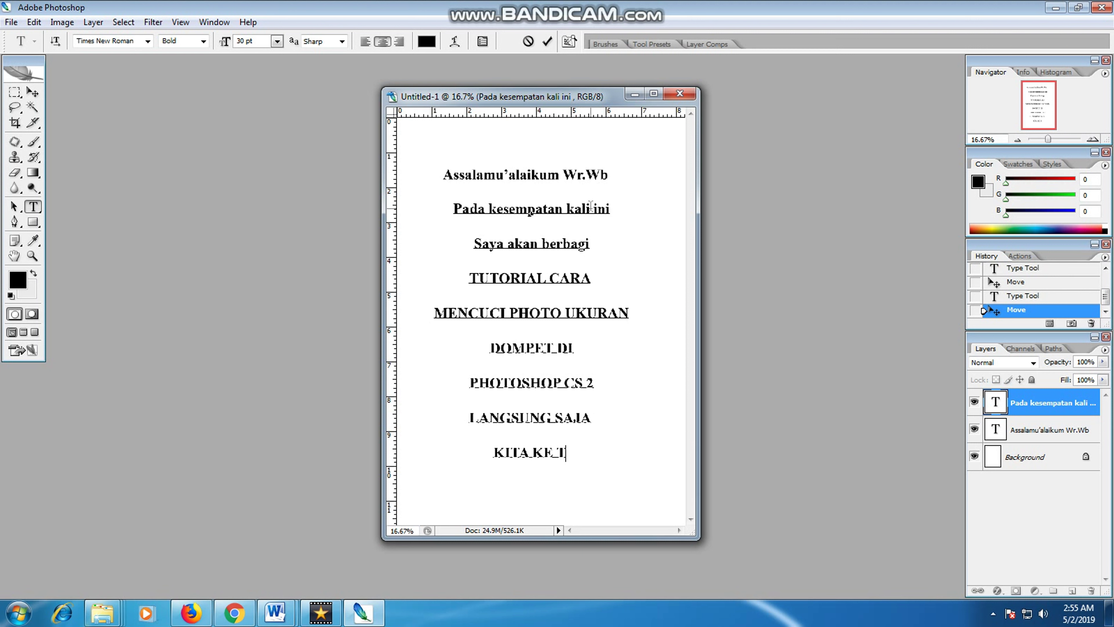
pyautogui.write('KP')
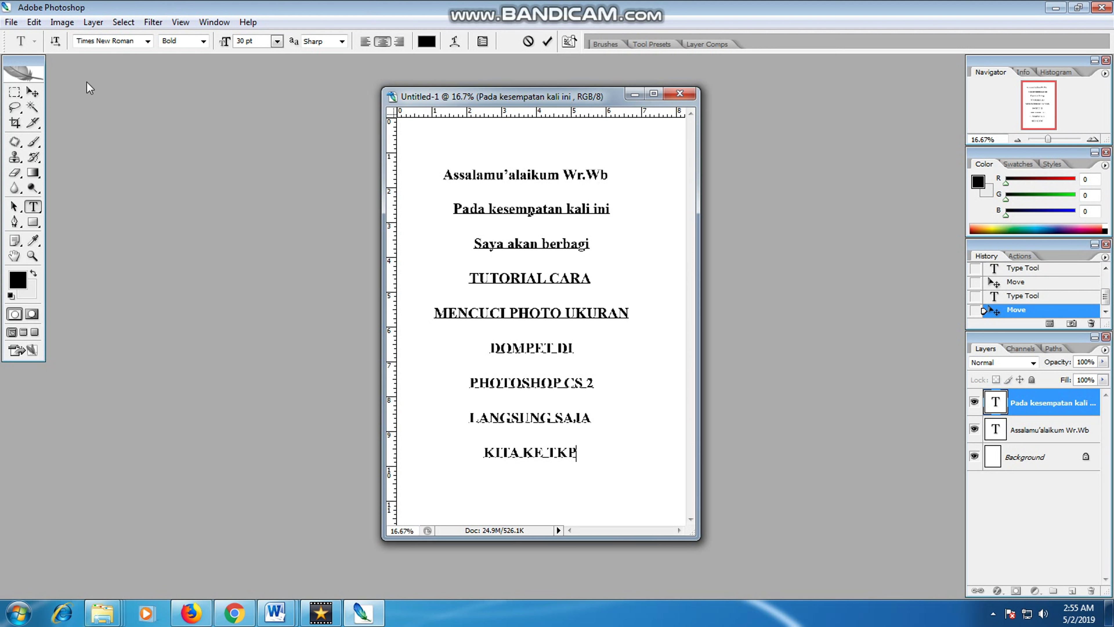
pyautogui.click(33, 92)
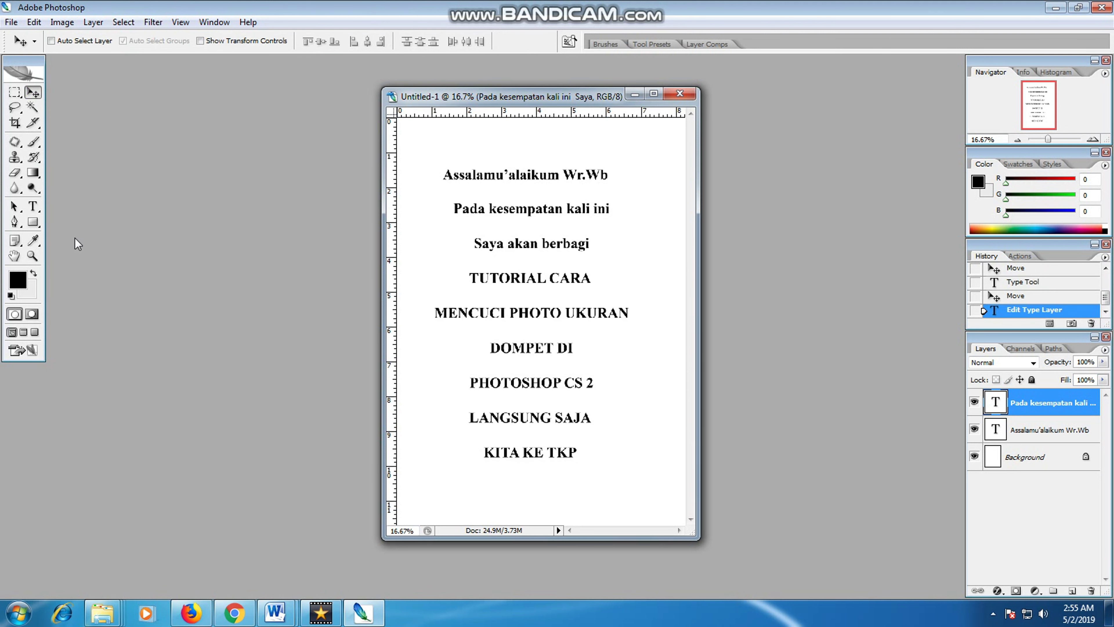
# Close the document without saving and create a new white A4 RGB document at 300 pixels/inch, placed mid-workspace.
pyautogui.click(681, 94)
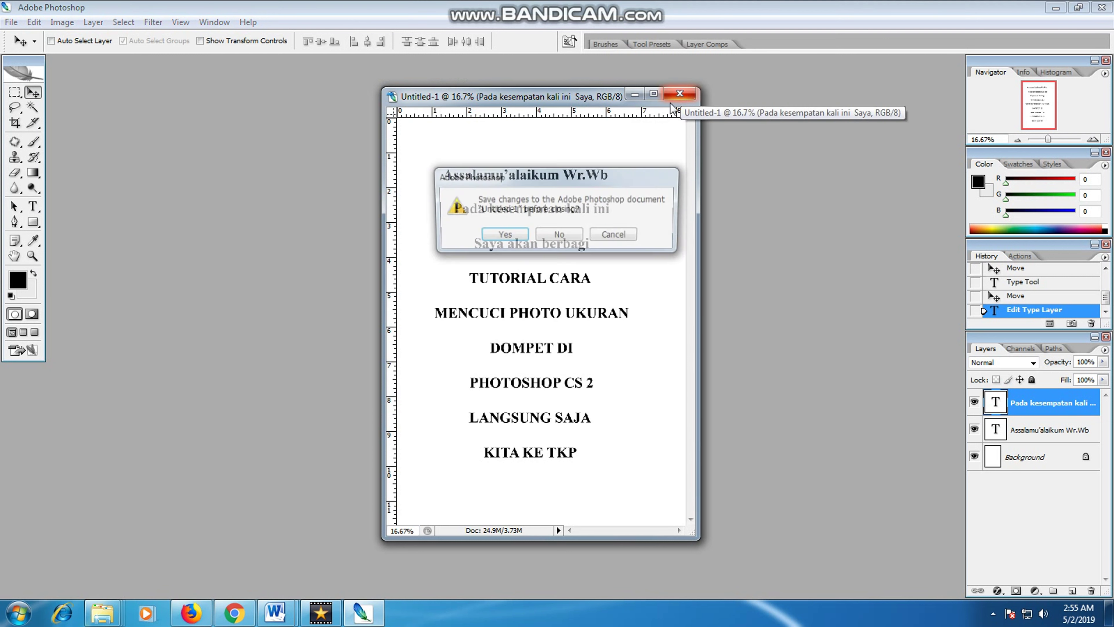
pyautogui.click(560, 238)
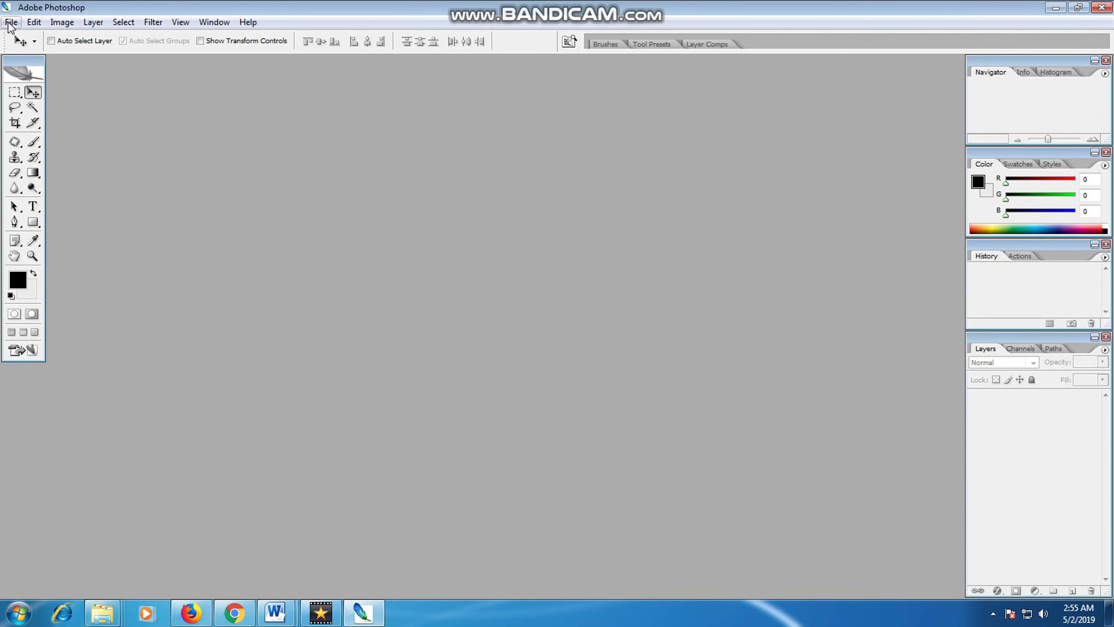
pyautogui.click(11, 22)
pyautogui.click(26, 34)
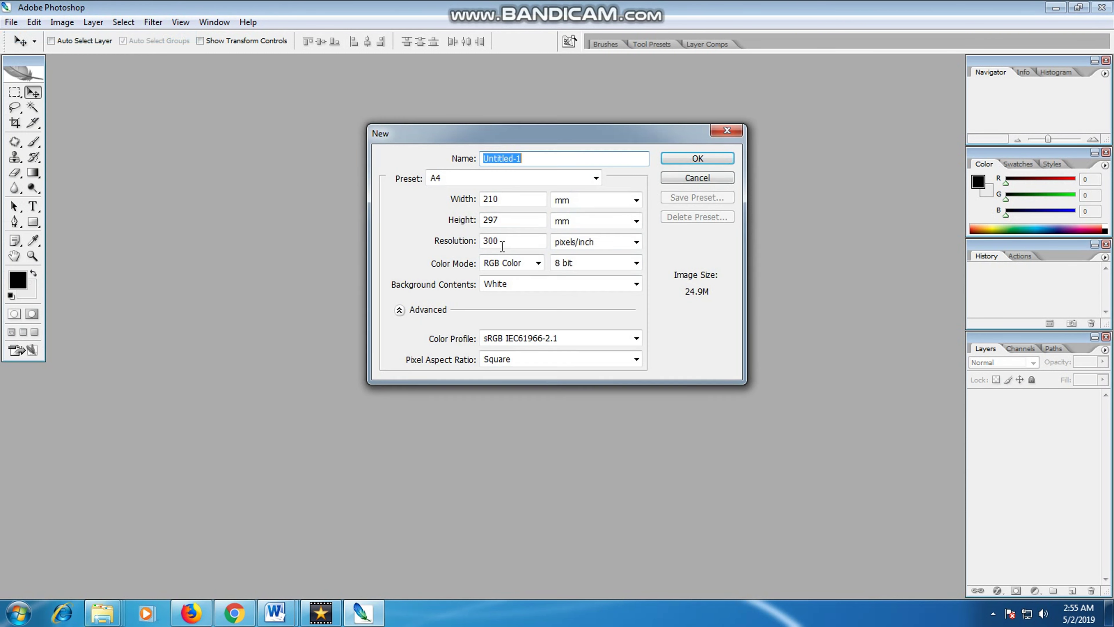
pyautogui.click(678, 161)
pyautogui.moveTo(250, 65); pyautogui.dragTo(567, 100)
# Add the heading "PERTAMA" in 30 pt Times New Roman Bold and move it to the upper middle of the page.
pyautogui.click(33, 206)
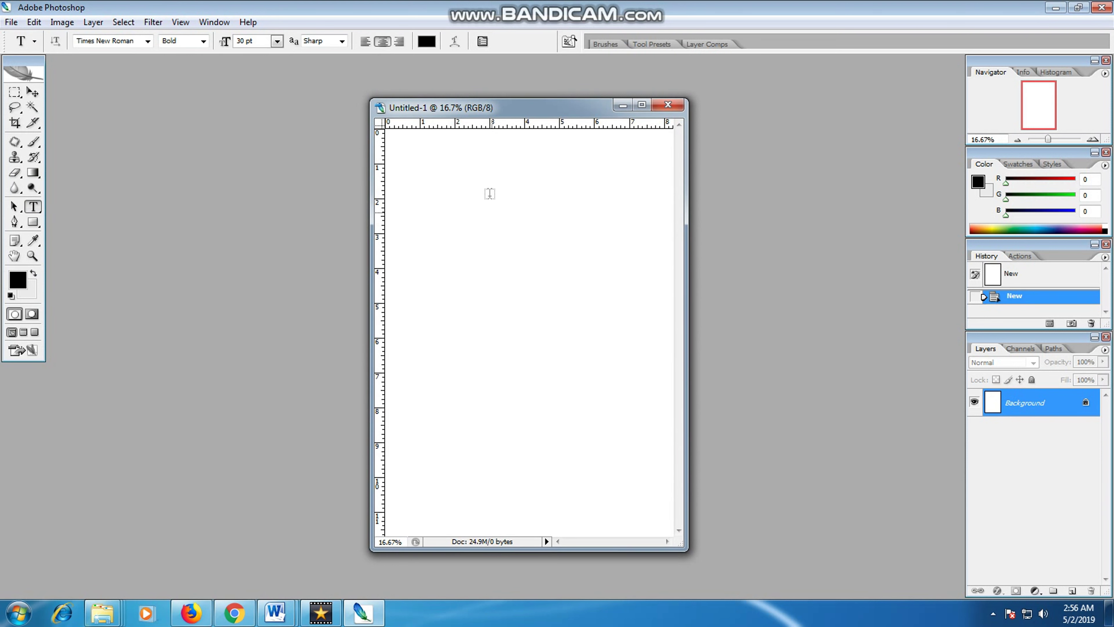
pyautogui.click(417, 198)
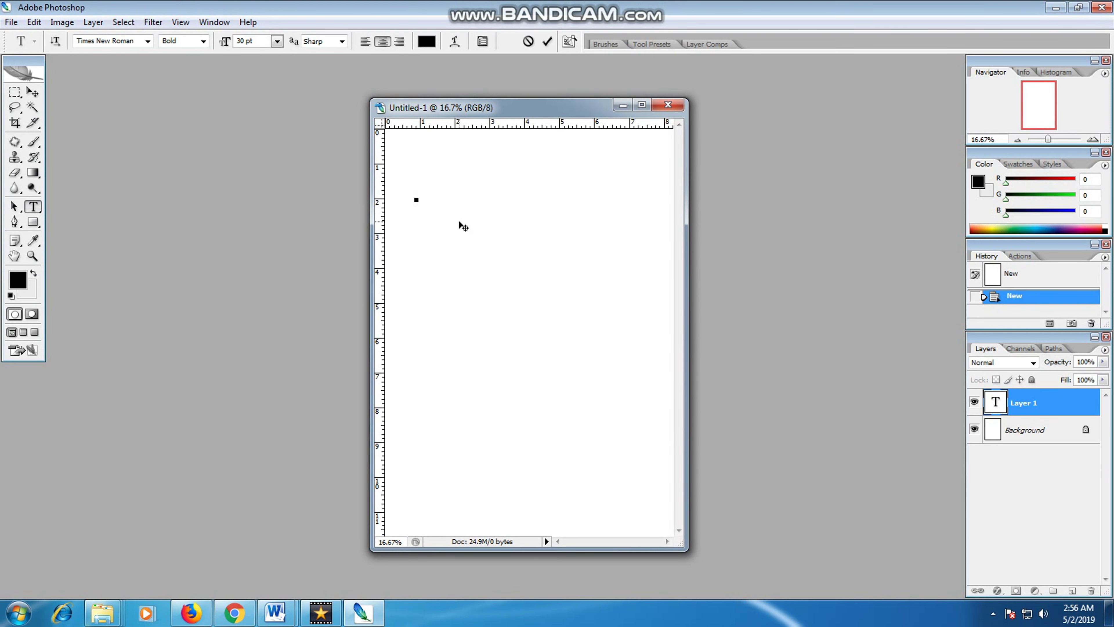
pyautogui.write('PERTAMA')
pyautogui.click(33, 92)
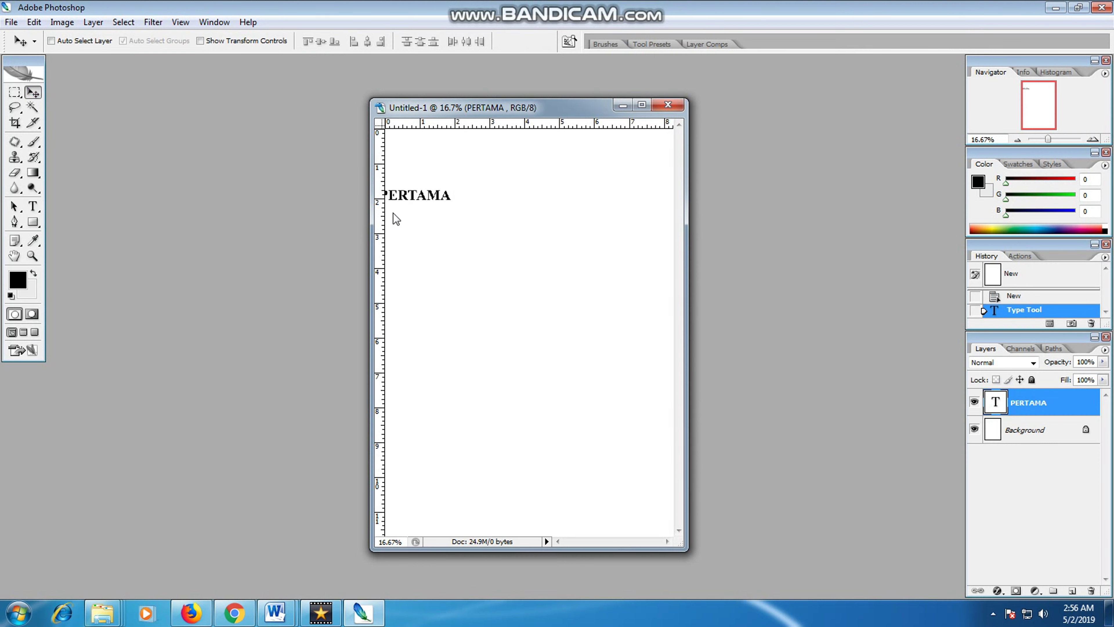
pyautogui.moveTo(443, 198); pyautogui.dragTo(552, 191)
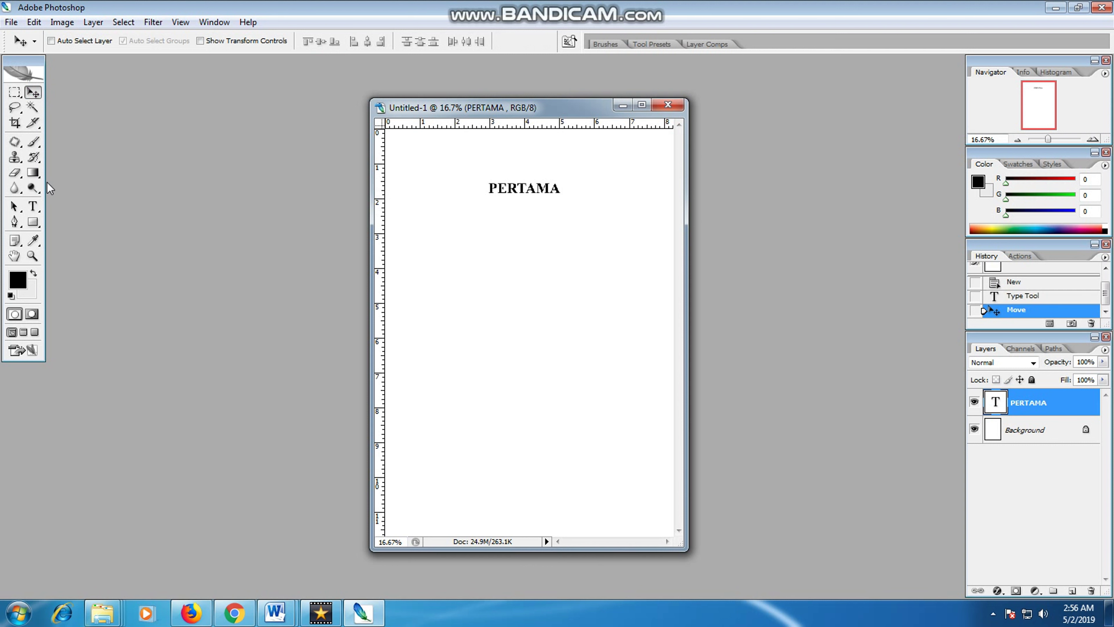
# Add the text line "KITA CARI DULU PHOTO" below the PERTAMA heading and move it to the horizontal centre of the page.
pyautogui.click(36, 206)
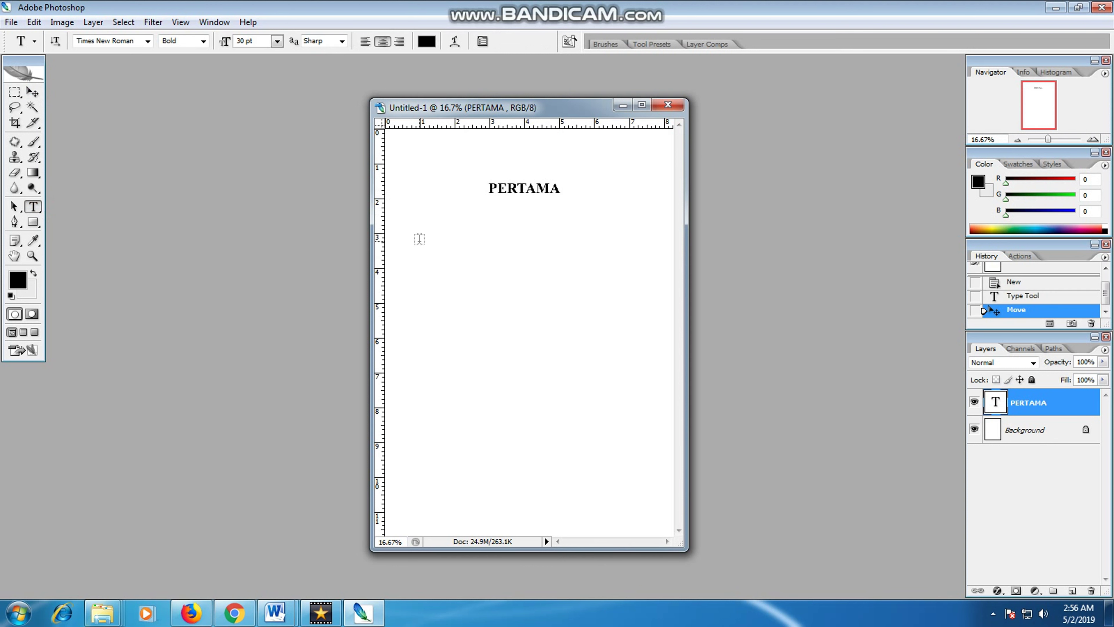
pyautogui.click(419, 239)
pyautogui.write('KIT')
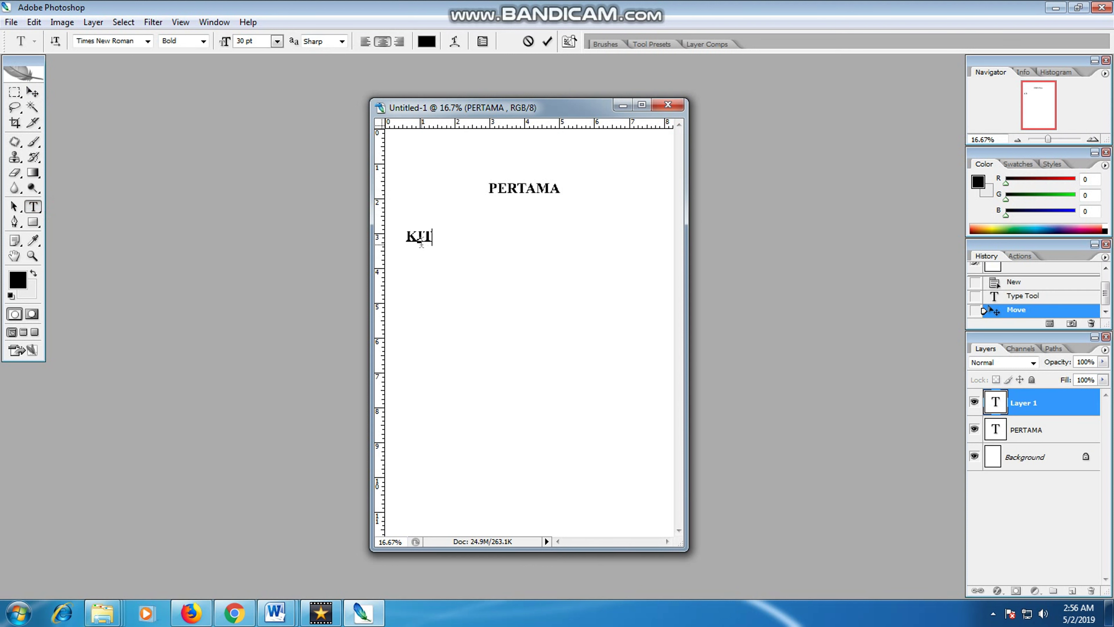
pyautogui.write('A CARI ')
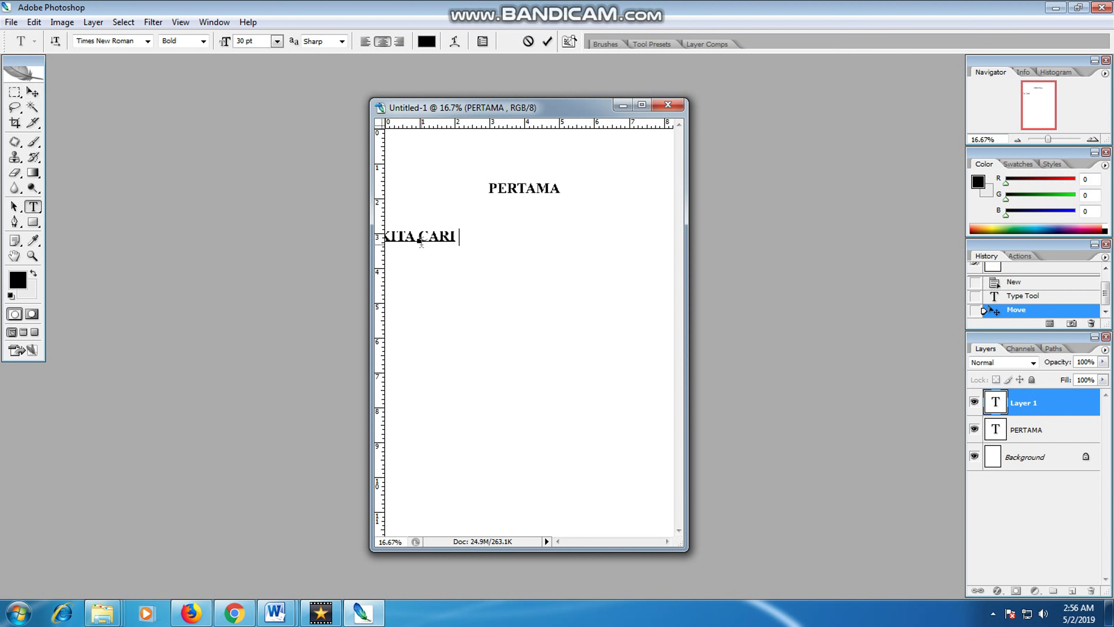
pyautogui.write('DULU P')
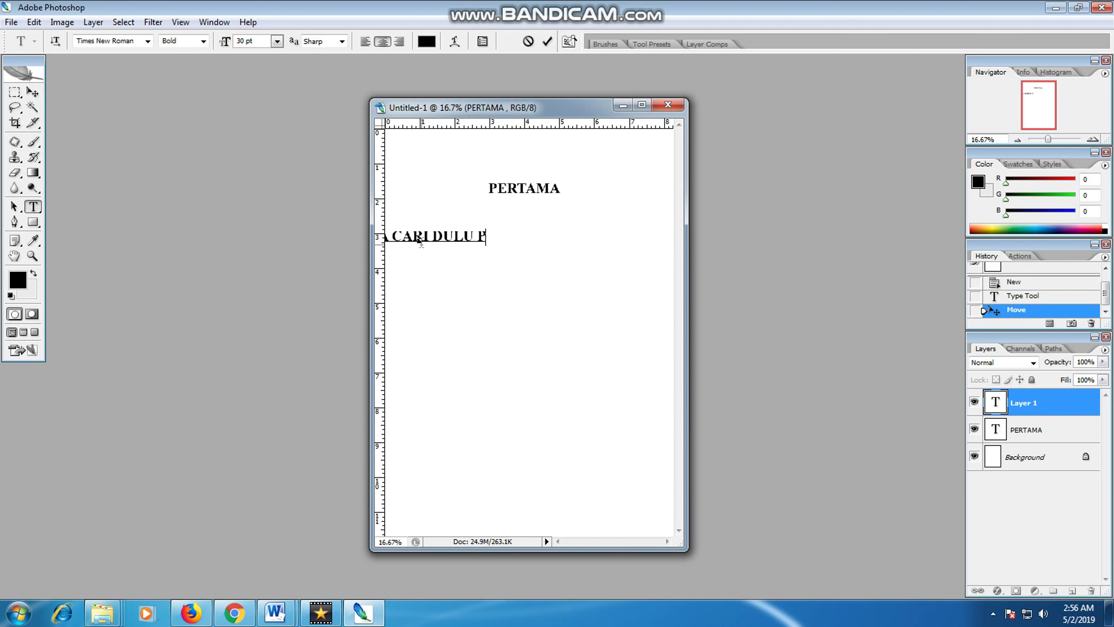
pyautogui.write('HOTO')
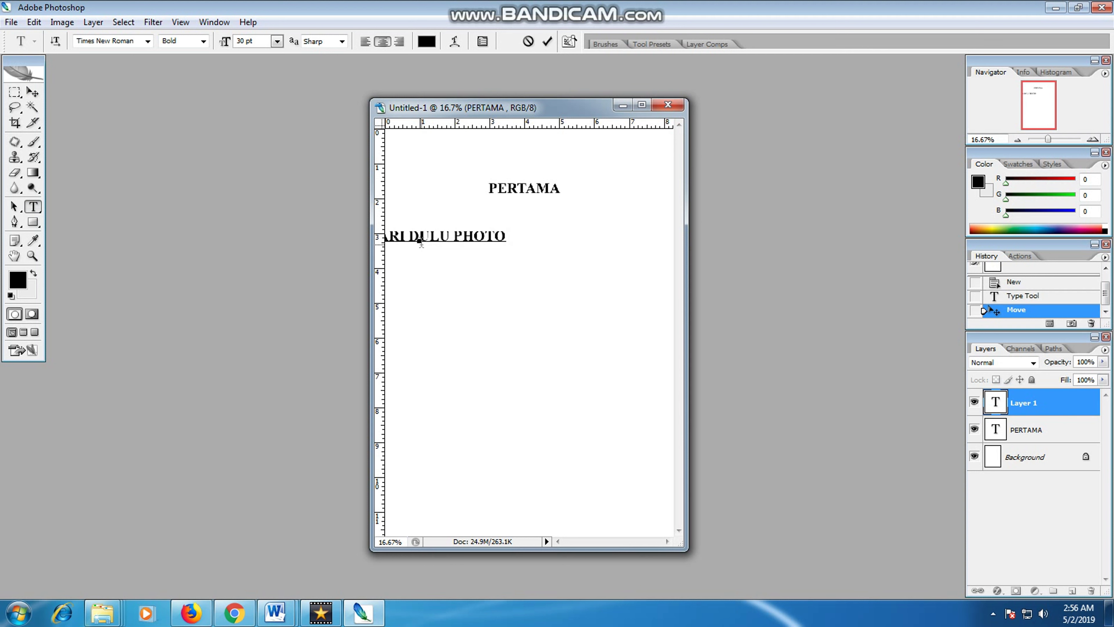
pyautogui.click(32, 91)
pyautogui.moveTo(574, 237); pyautogui.dragTo(583, 237)
# Extend the "KITA CARI DULU PHOTO" text with the lines "YANG AKAN KITA" and "CETAK UKURAN DOMPET".
pyautogui.click(33, 206)
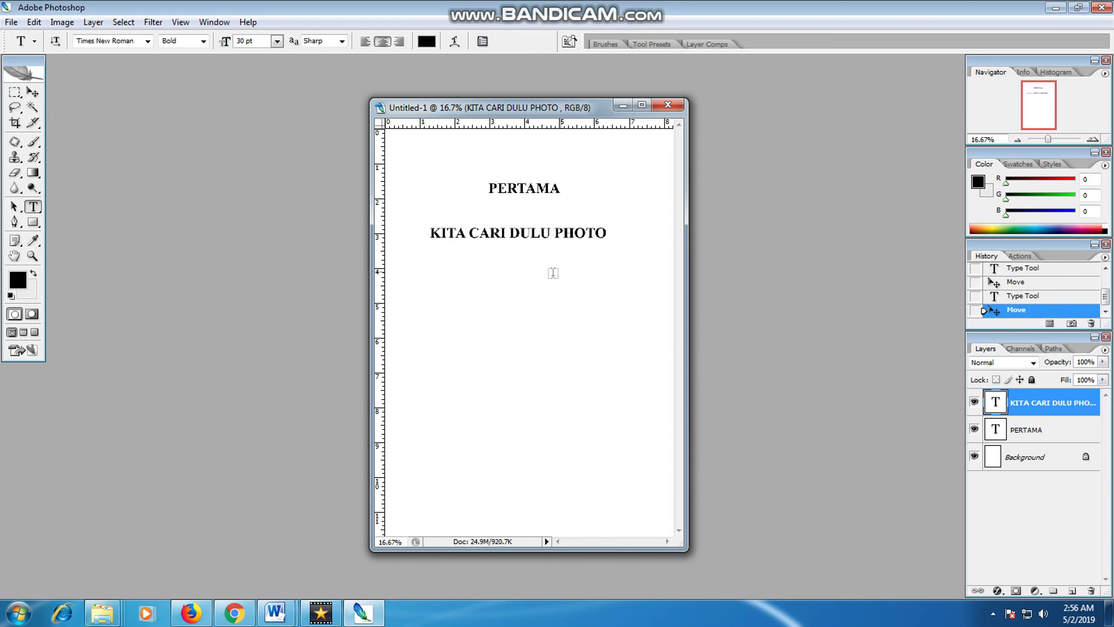
pyautogui.click(591, 230)
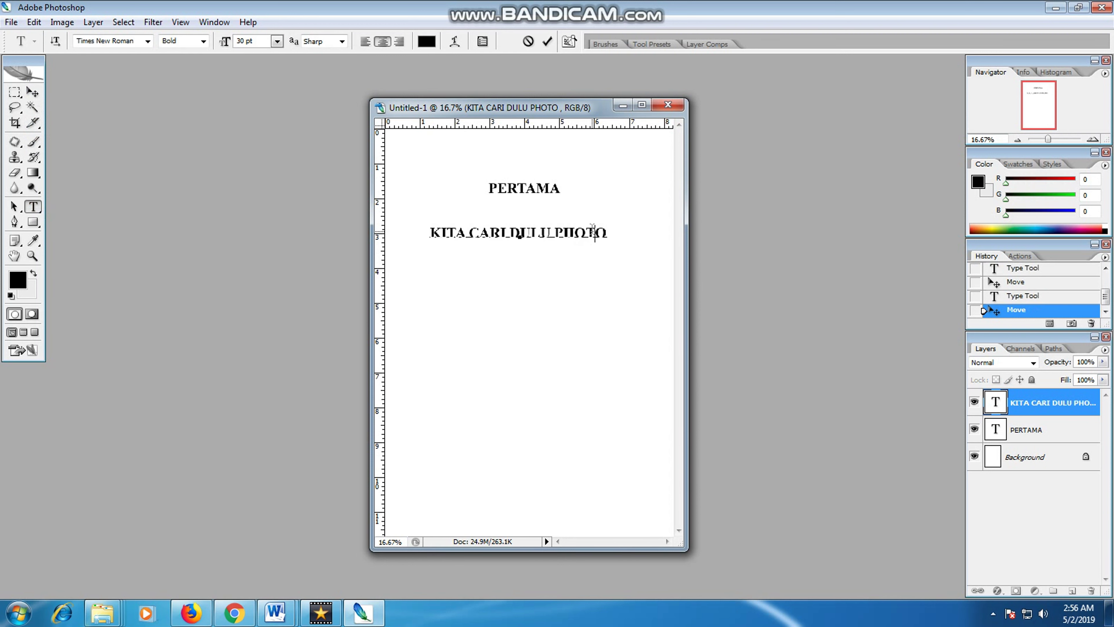
pyautogui.press('Return')
pyautogui.write('YANG AKA')
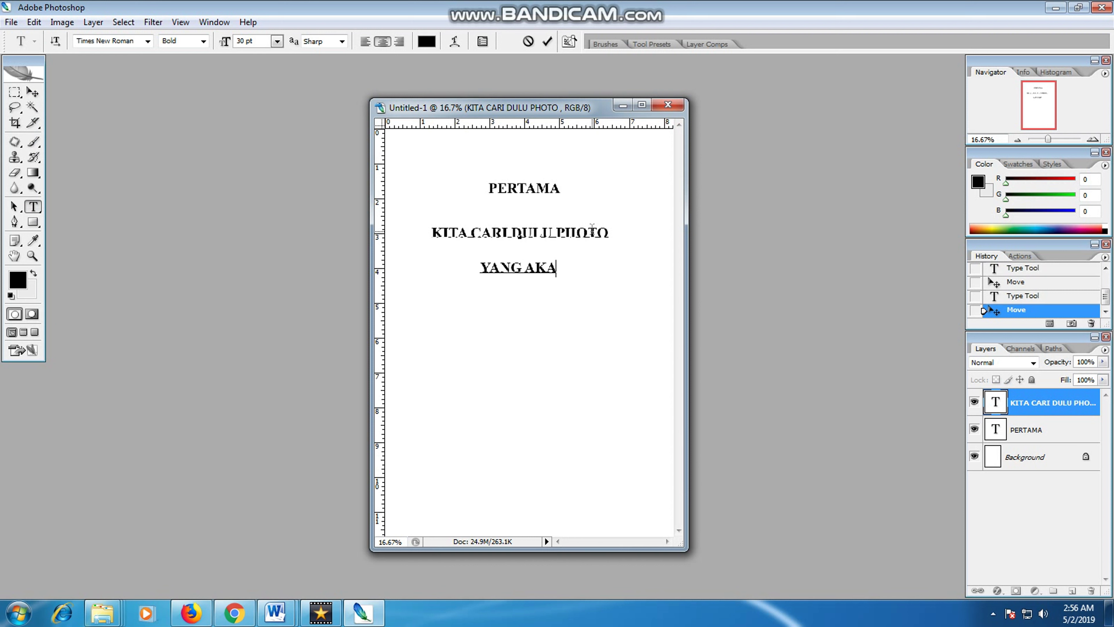
pyautogui.write('N KITA')
pyautogui.press('Return')
pyautogui.write('CETAK')
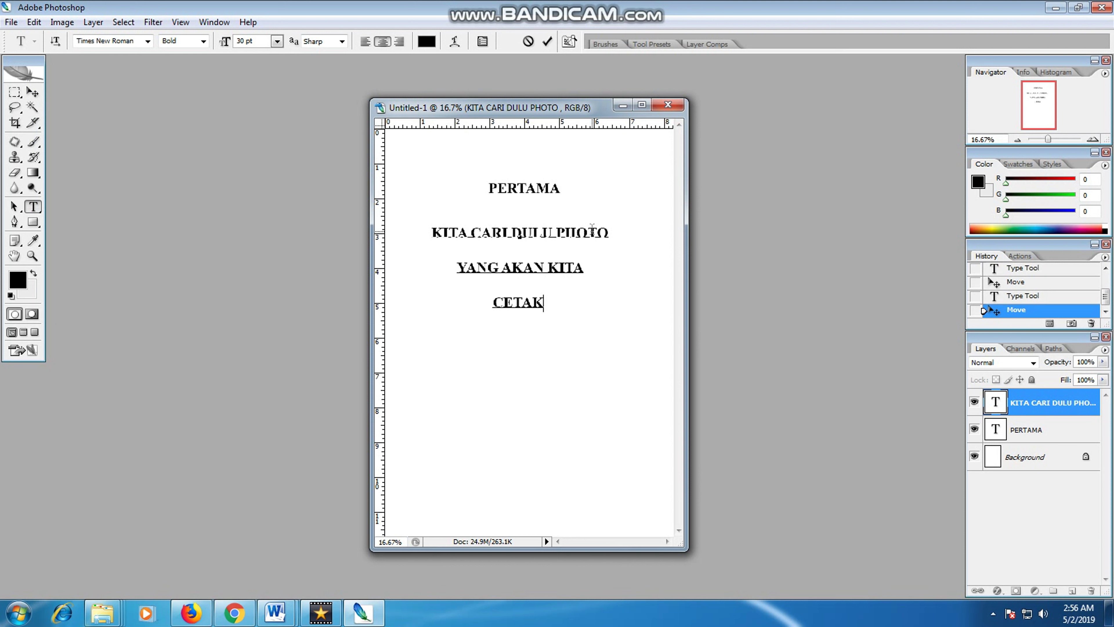
pyautogui.write(' UKURAN DOMPET')
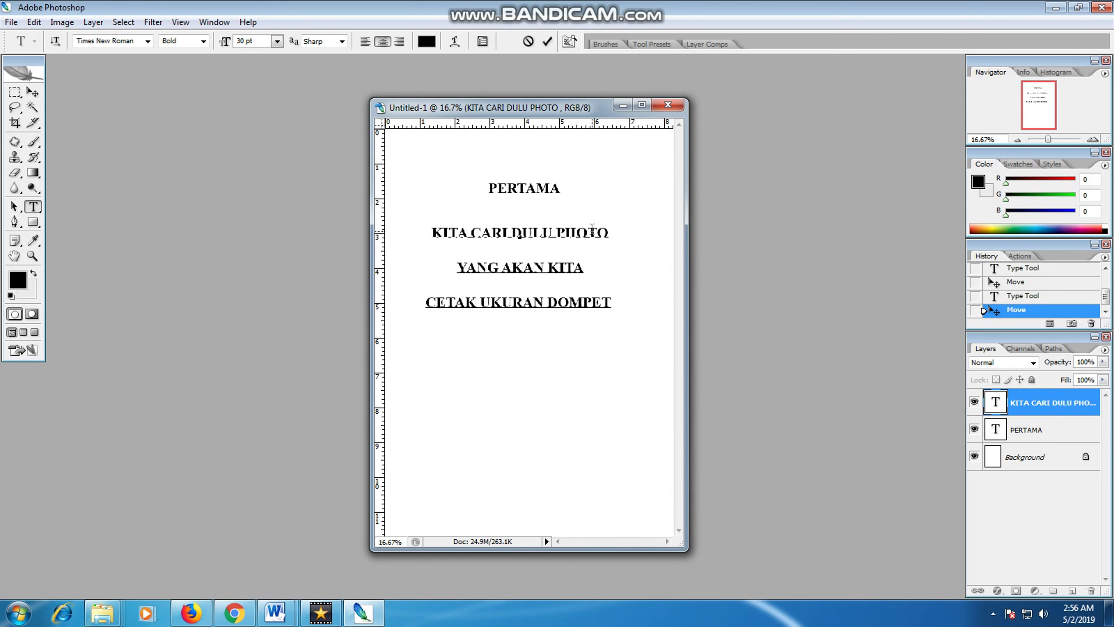
pyautogui.press('Return')
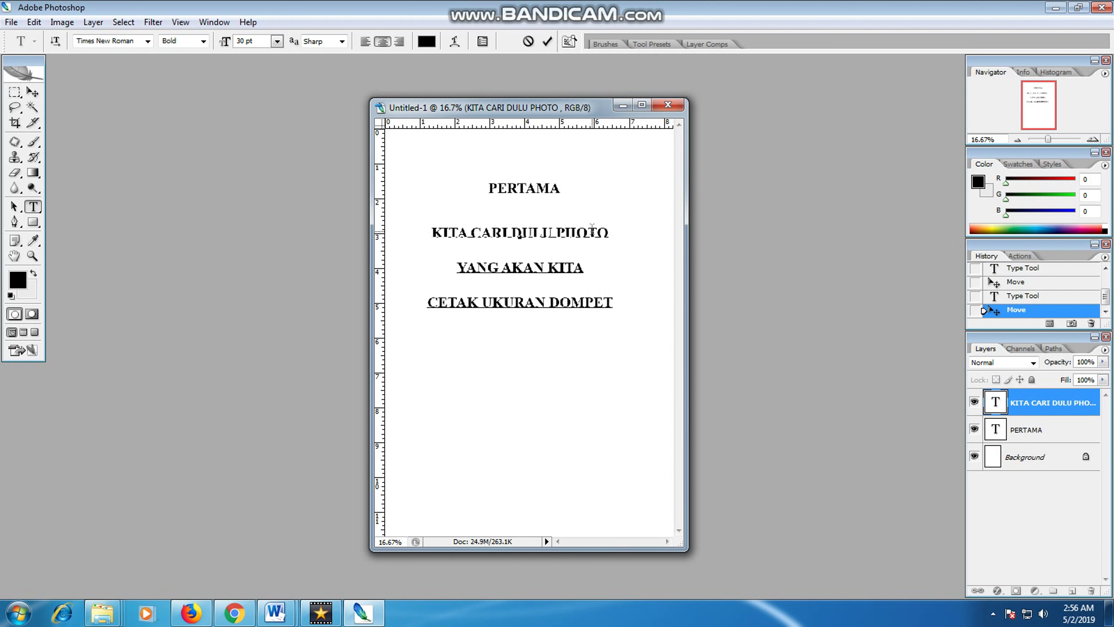
# Continue the text layer with the lines "DI SINI" and "SAYA AKAN MENGAMBIL".
pyautogui.write('DI SINI')
pyautogui.press('Return')
pyautogui.press('Return')
pyautogui.write('S')
pyautogui.press('BackSpace')
pyautogui.write('SAYA AK')
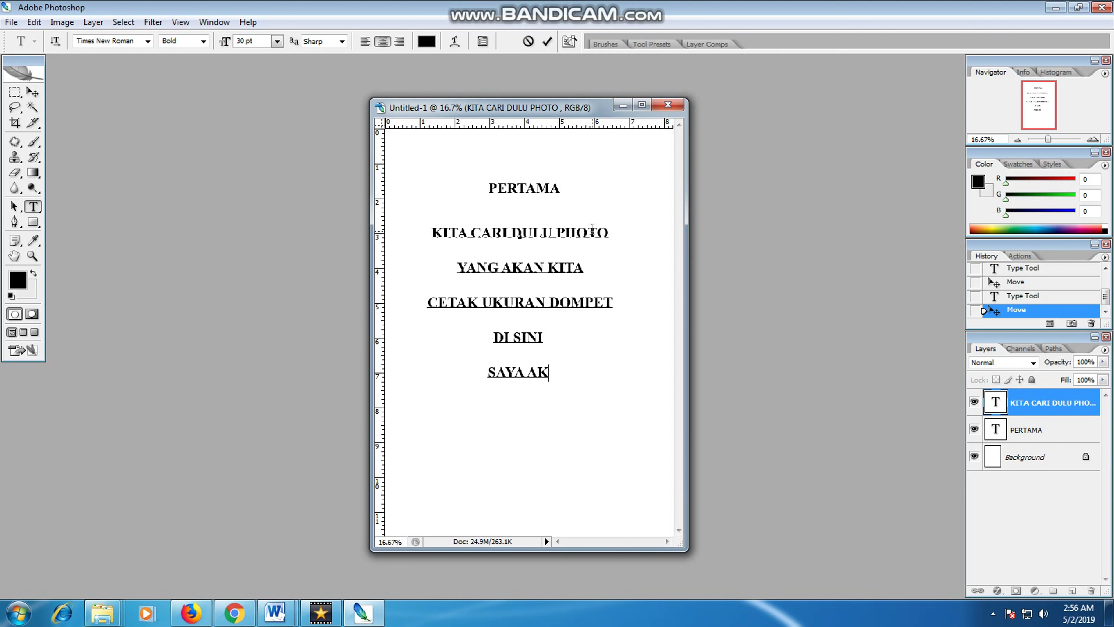
pyautogui.write('AN MEN')
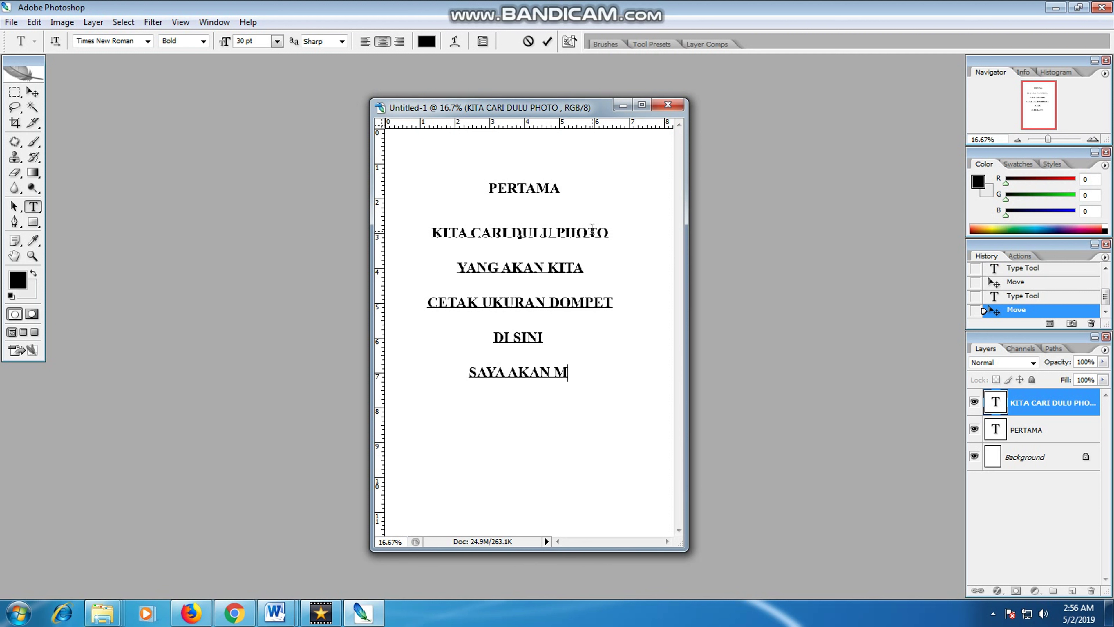
pyautogui.write('AMBIL')
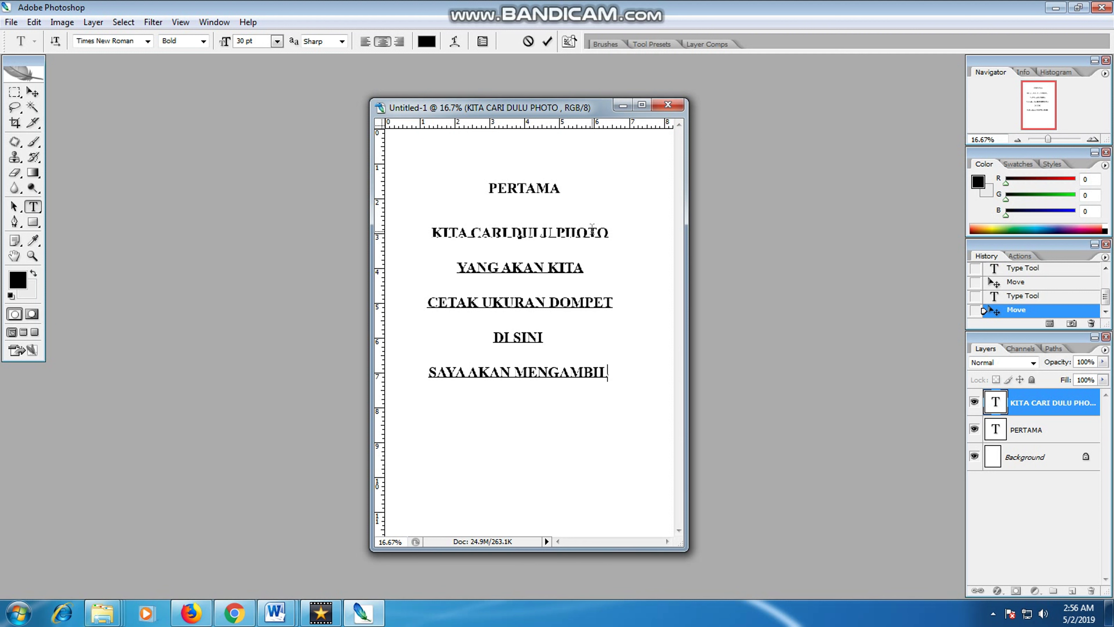
# Finish the text layer with the lines "PHOTO YANG SUDAH" and "ADA DI KOMPUTER SAYA" and commit the text.
pyautogui.press('Return')
pyautogui.write('PHOTO YANG SUDAH')
pyautogui.press('Return')
pyautogui.write('ADA DI KOMPUTER')
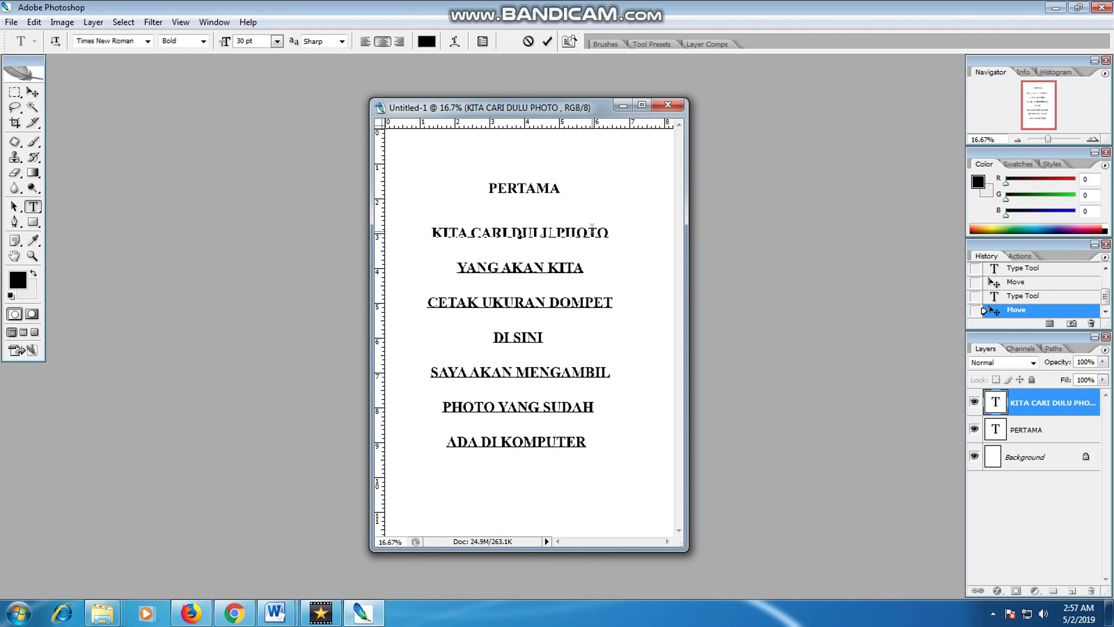
pyautogui.write(' SAYA')
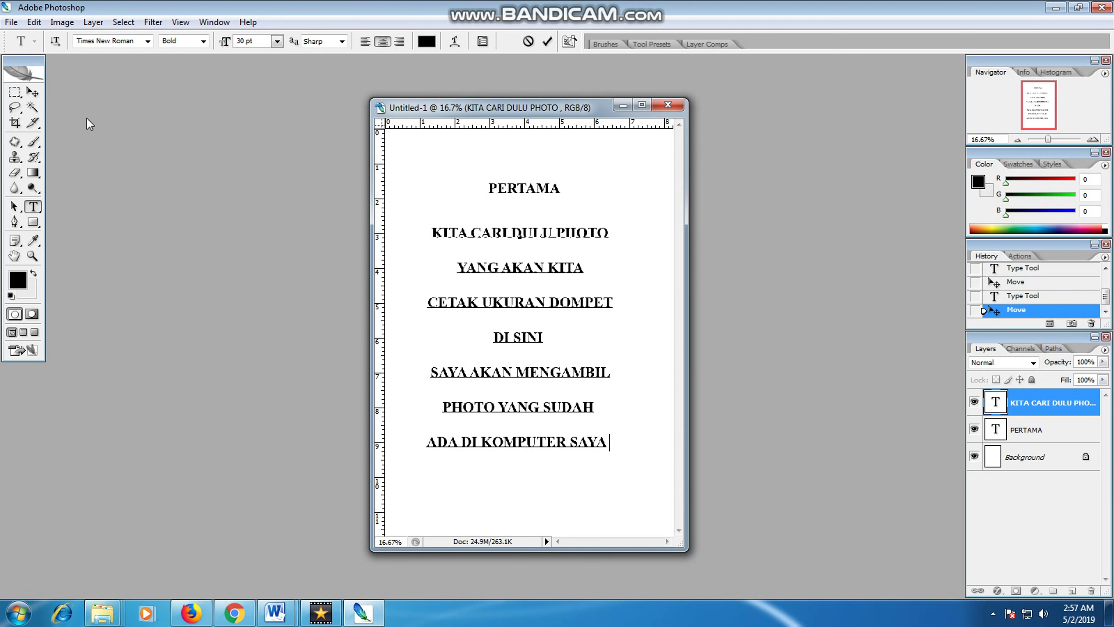
pyautogui.click(32, 91)
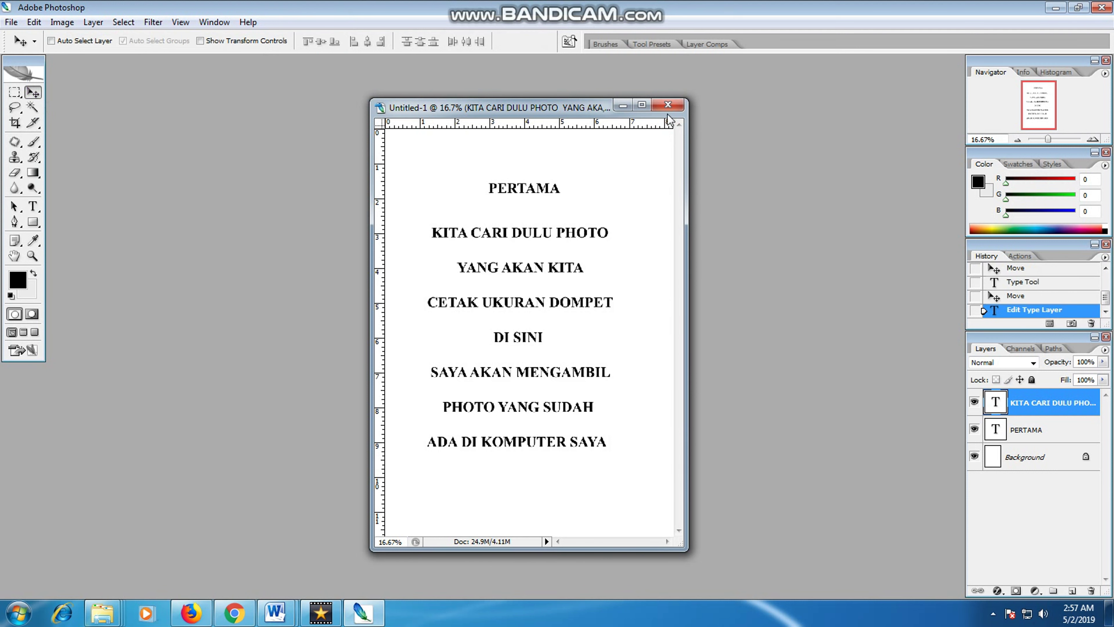
# Close the document without saving and open the photo IMG_20190407_112411 from the 10 foto folder on drive D.
pyautogui.click(667, 105)
pyautogui.click(658, 230)
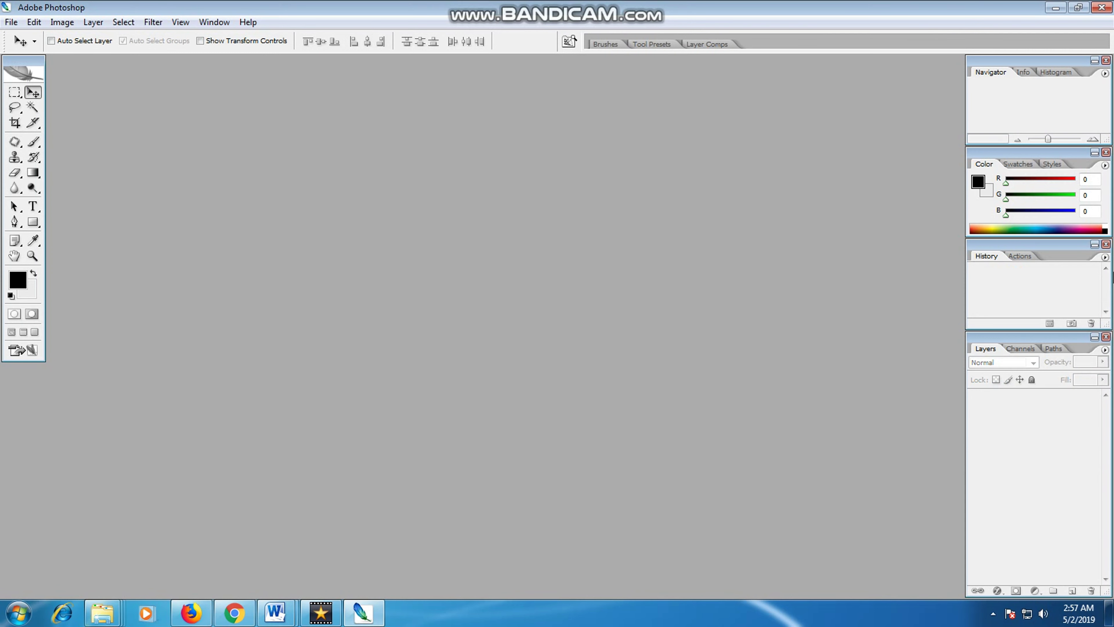
pyautogui.click(11, 22)
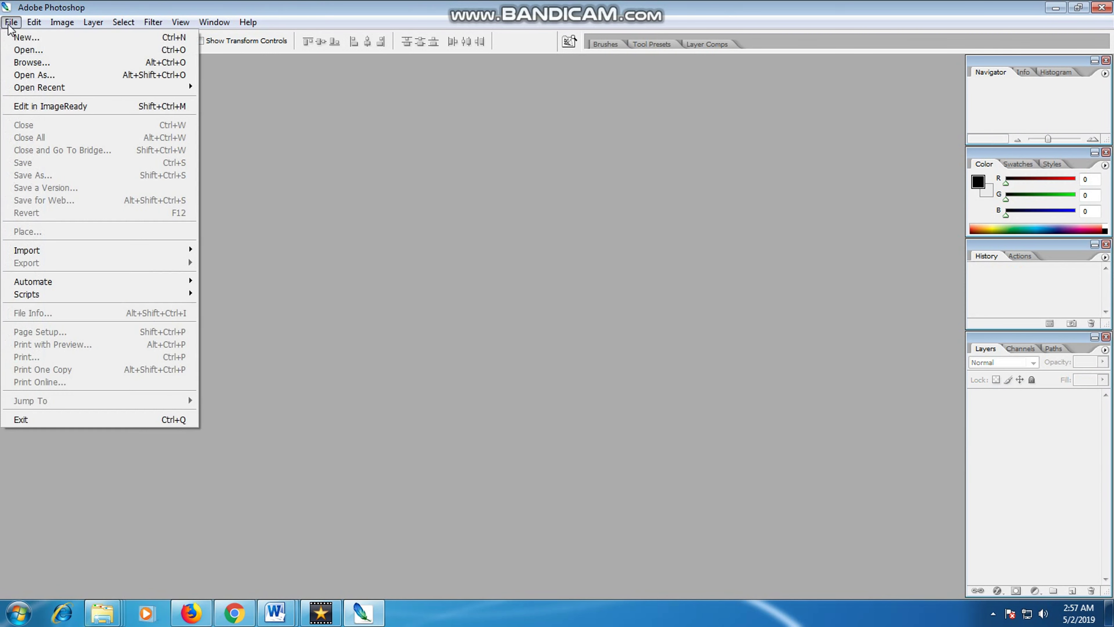
pyautogui.click(25, 50)
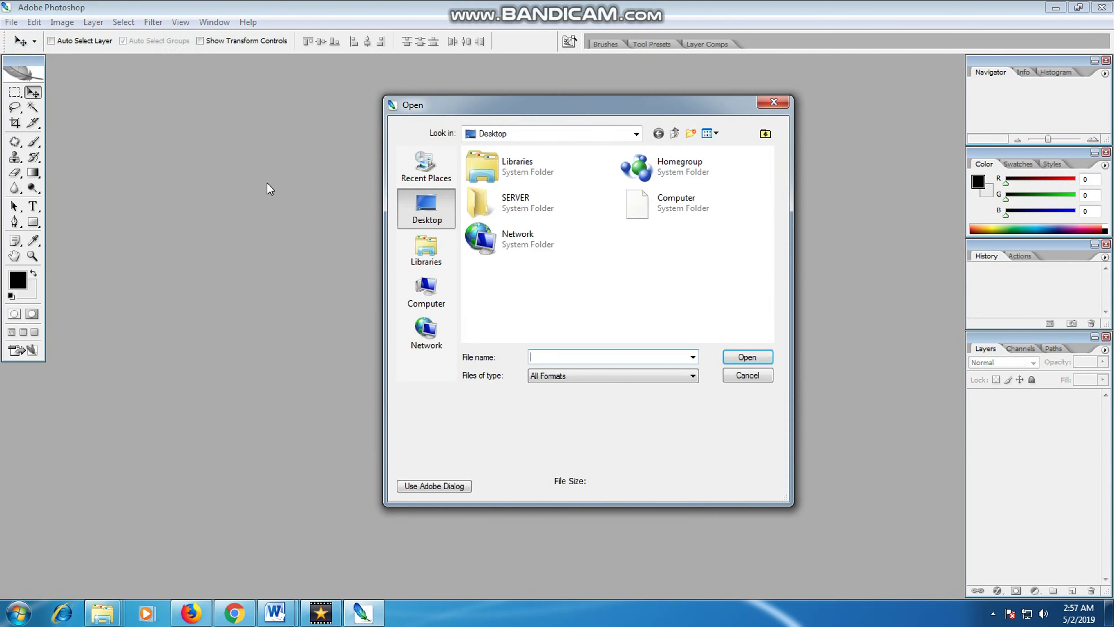
pyautogui.click(427, 292)
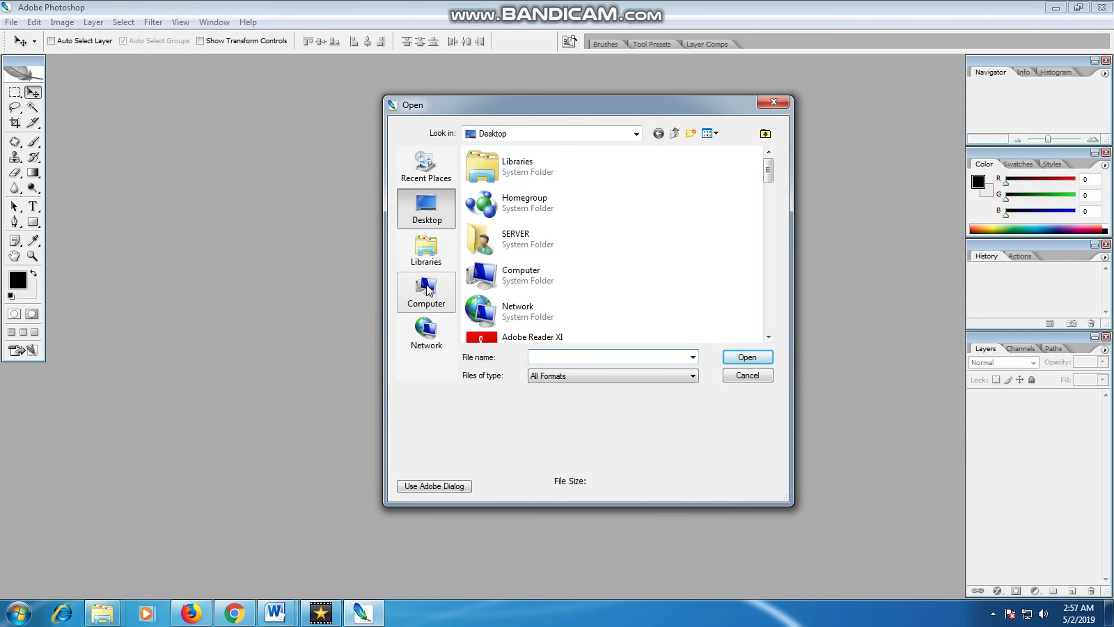
pyautogui.doubleClick(550, 218)
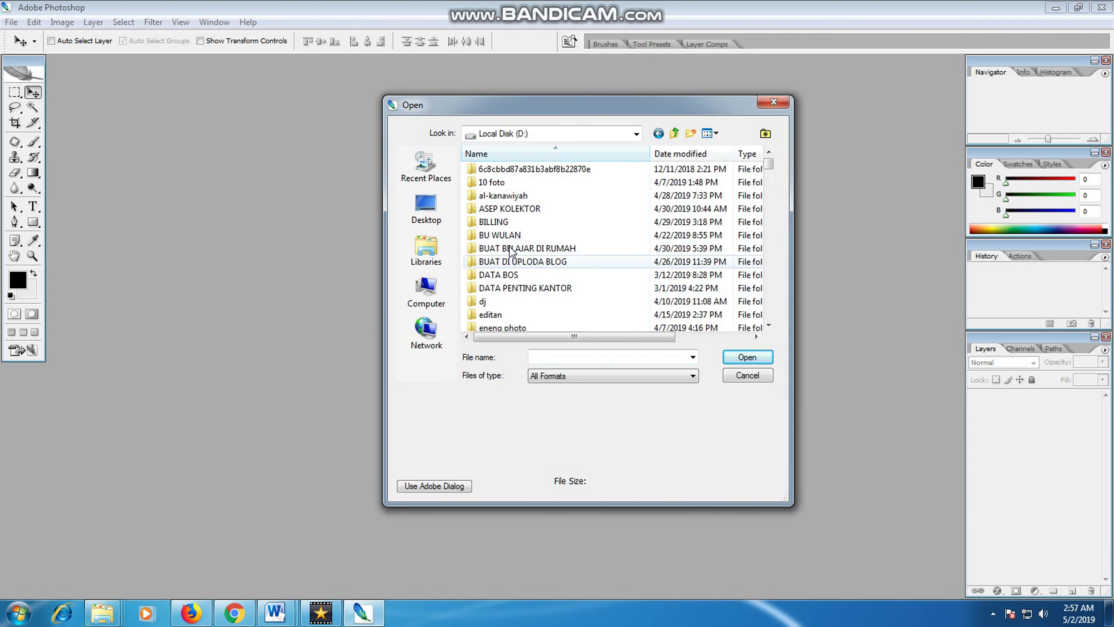
pyautogui.click(522, 184)
pyautogui.doubleClick(522, 184)
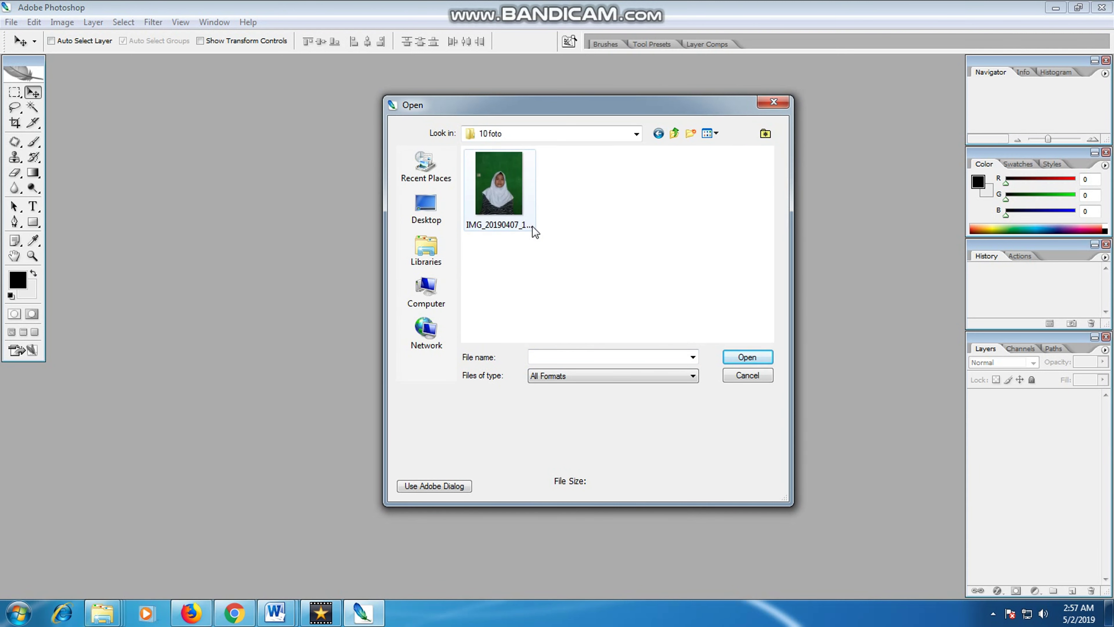
pyautogui.click(509, 192)
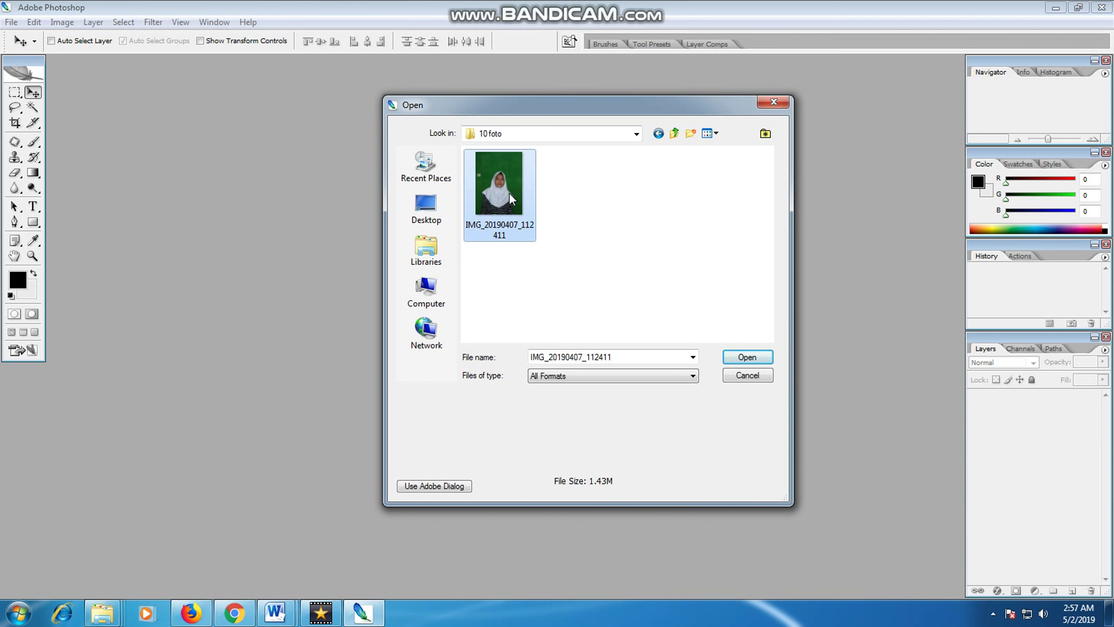
pyautogui.click(746, 357)
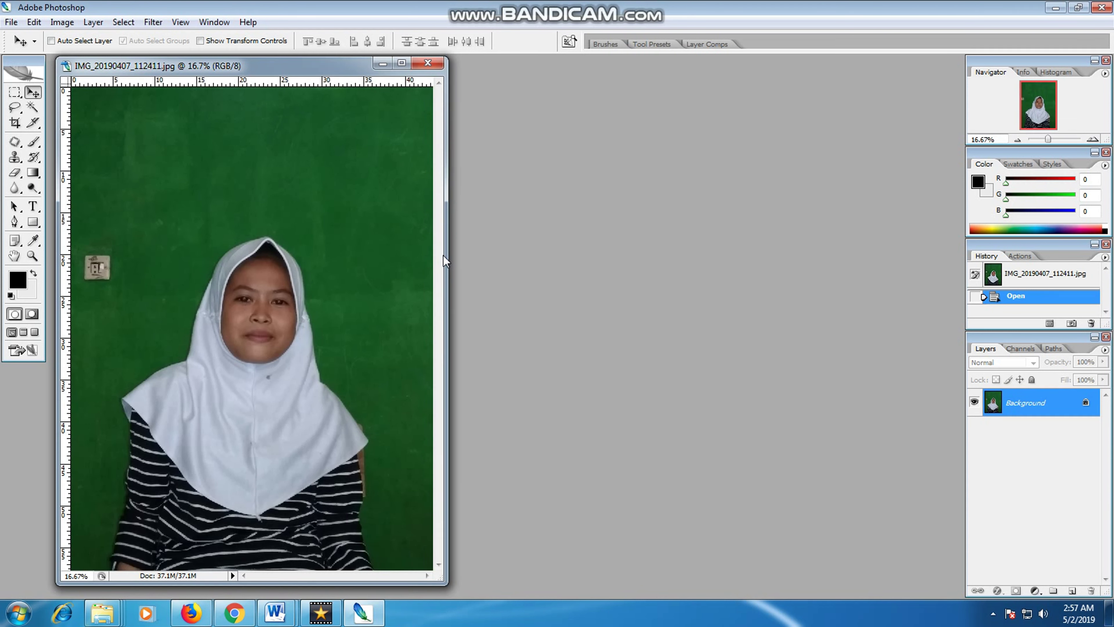
# Create a new blank white document and arrange its window side by side with the photo window.
pyautogui.moveTo(286, 64); pyautogui.dragTo(632, 69)
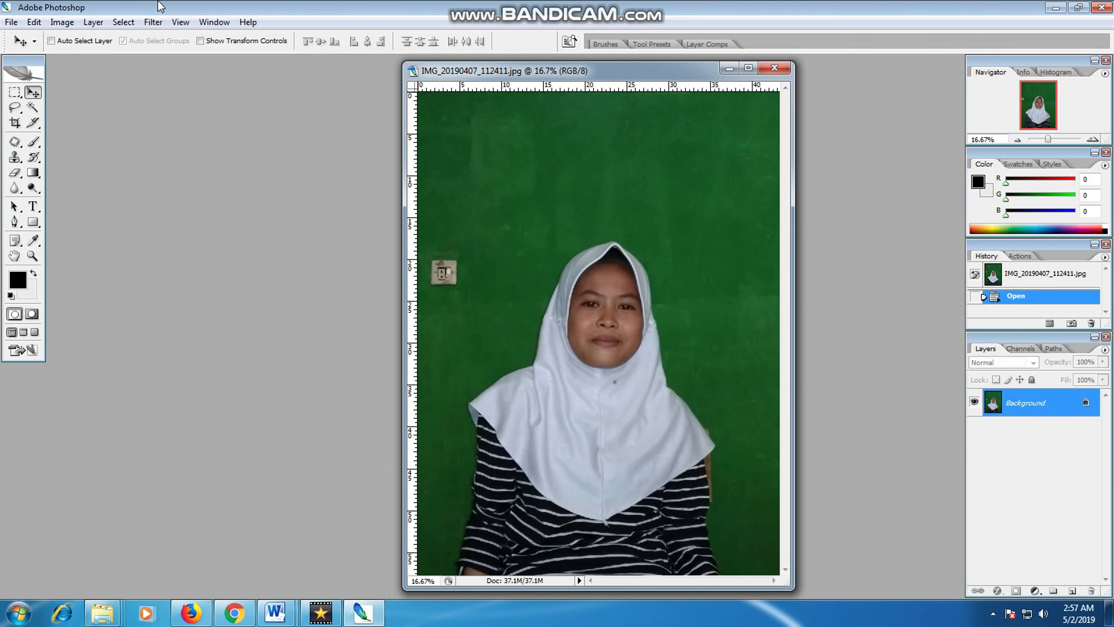
pyautogui.click(12, 22)
pyautogui.click(24, 34)
pyautogui.click(669, 160)
pyautogui.moveTo(608, 76); pyautogui.dragTo(706, 81)
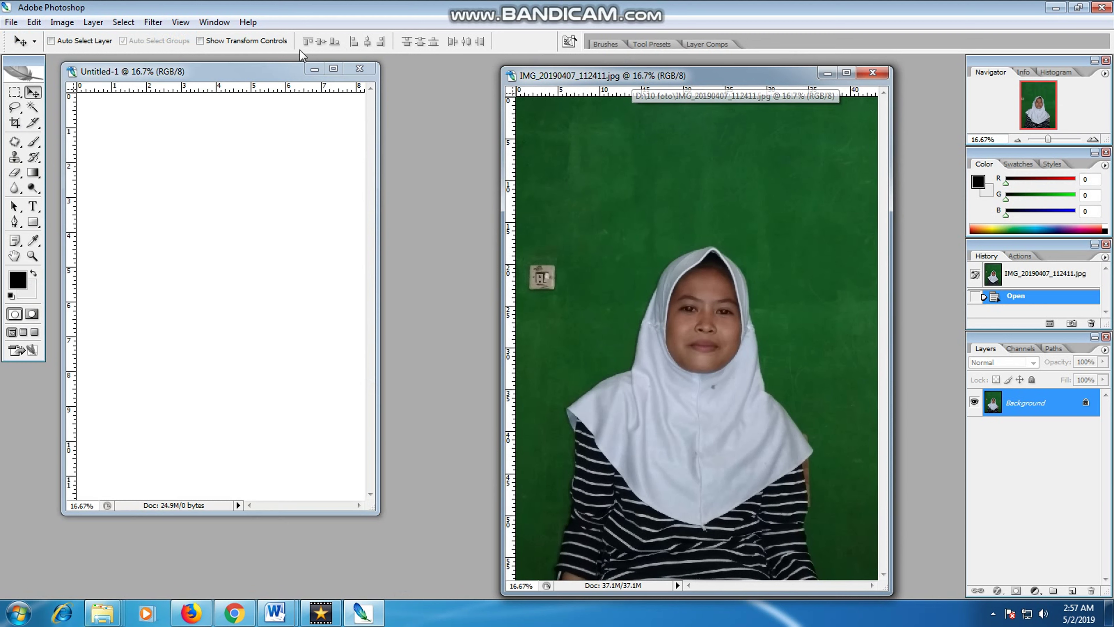
pyautogui.moveTo(257, 73); pyautogui.dragTo(365, 112)
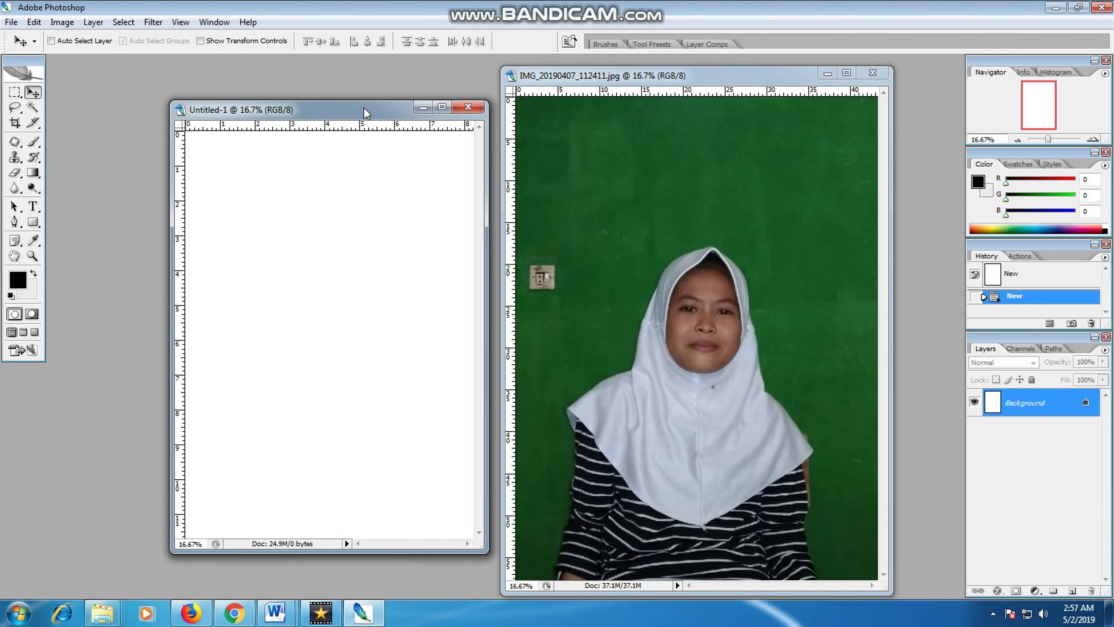
# Add the text "PHOTO SUDAH TERSEDIA" to the blank document and move it to the upper middle of the page.
pyautogui.click(33, 205)
pyautogui.click(216, 186)
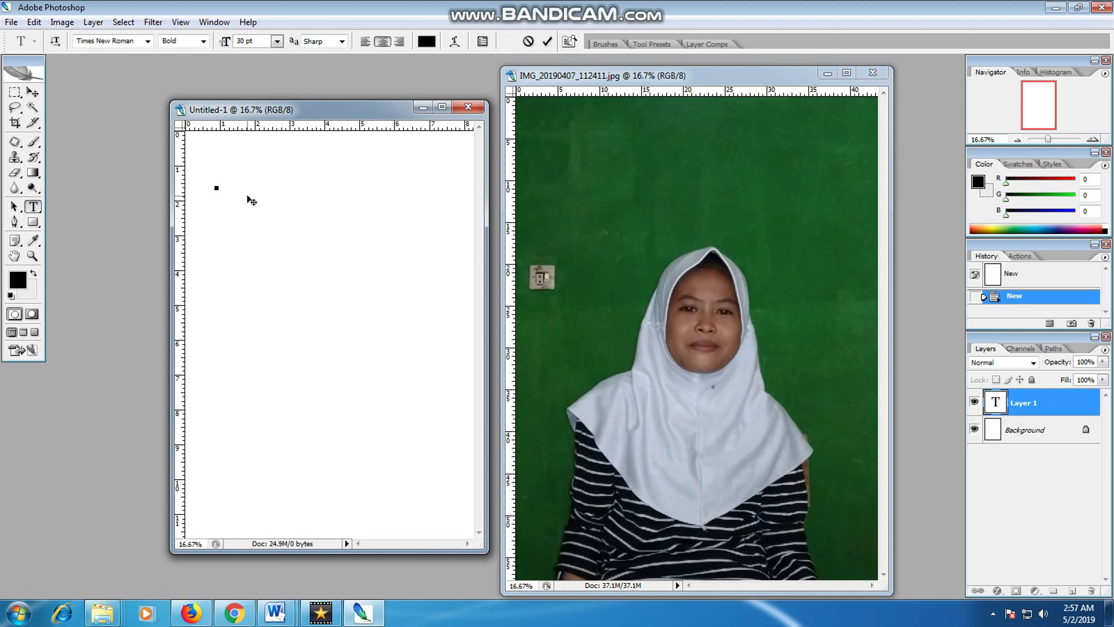
pyautogui.write('PILOT')
pyautogui.write('O SUDA')
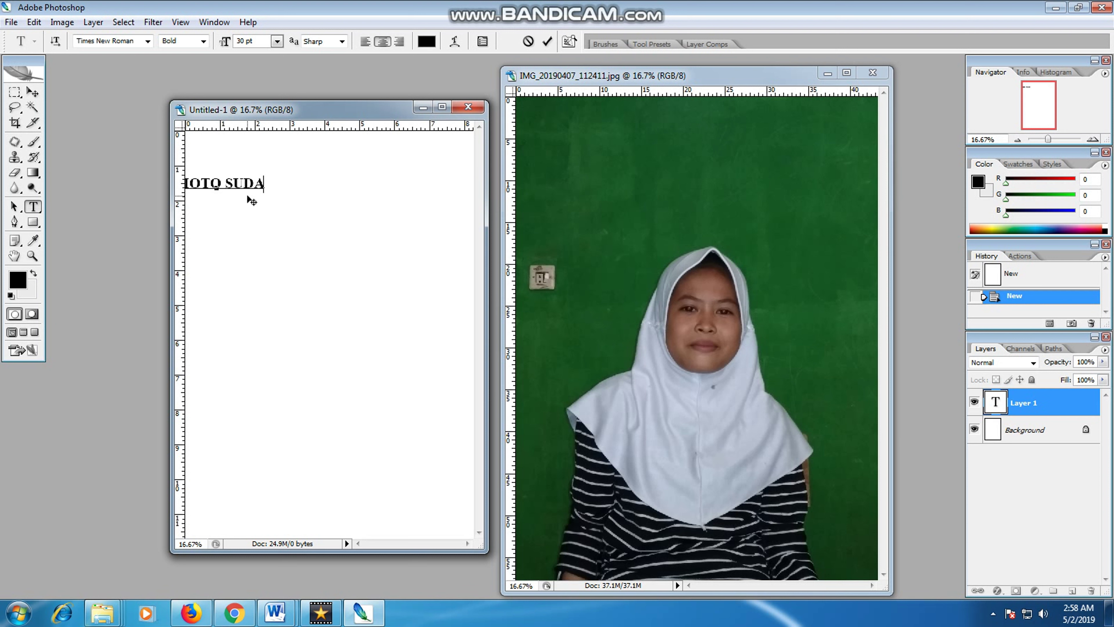
pyautogui.write('H TERSE')
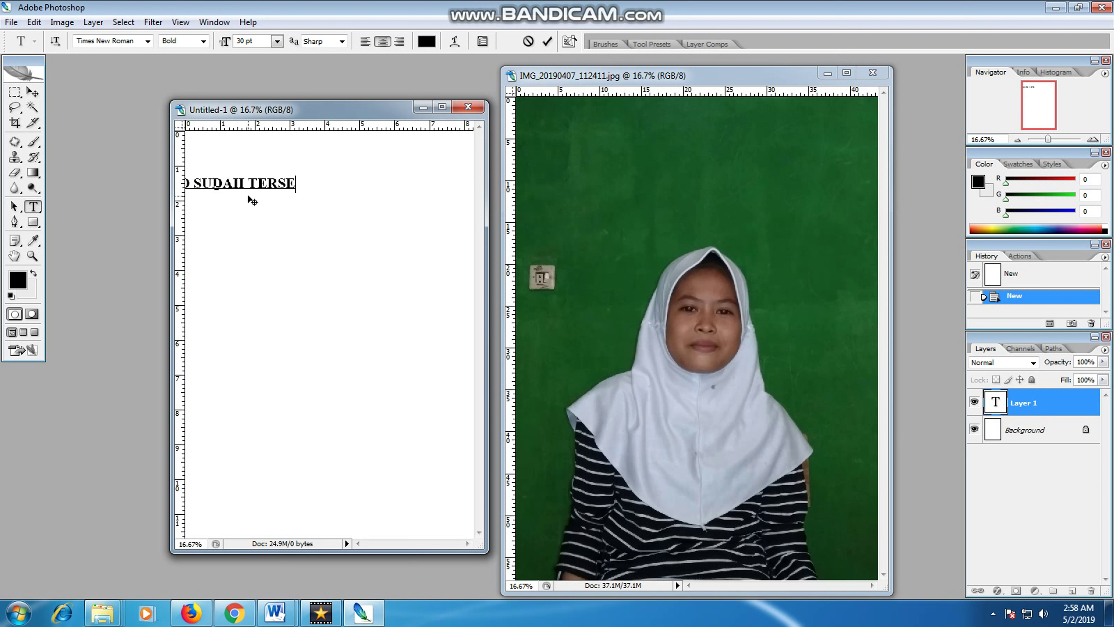
pyautogui.write('DIA')
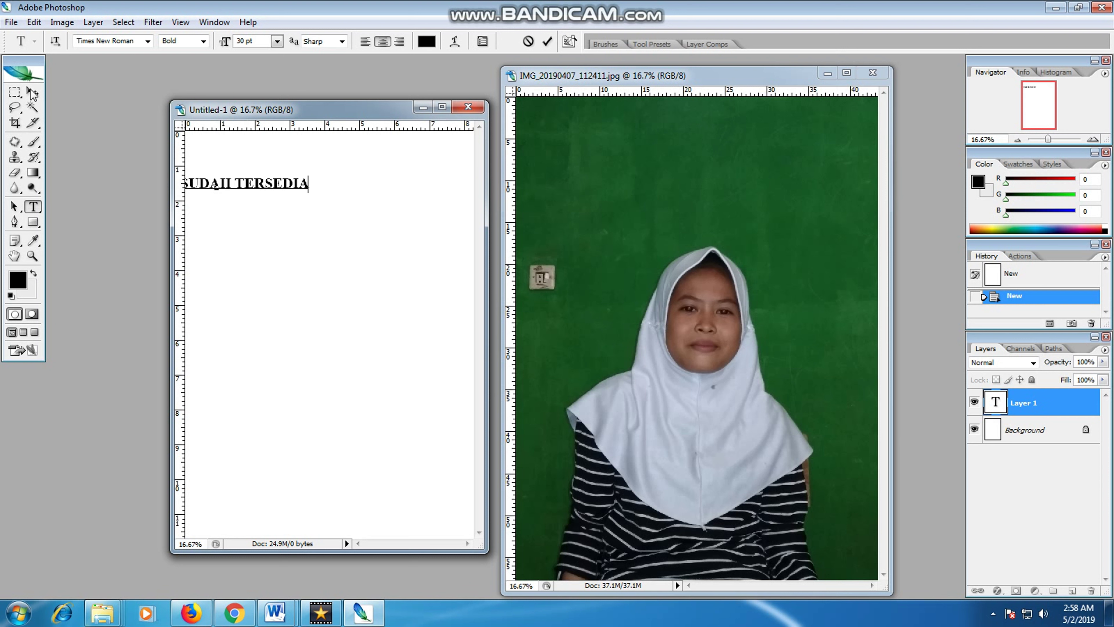
pyautogui.click(33, 91)
pyautogui.moveTo(268, 187); pyautogui.dragTo(386, 187)
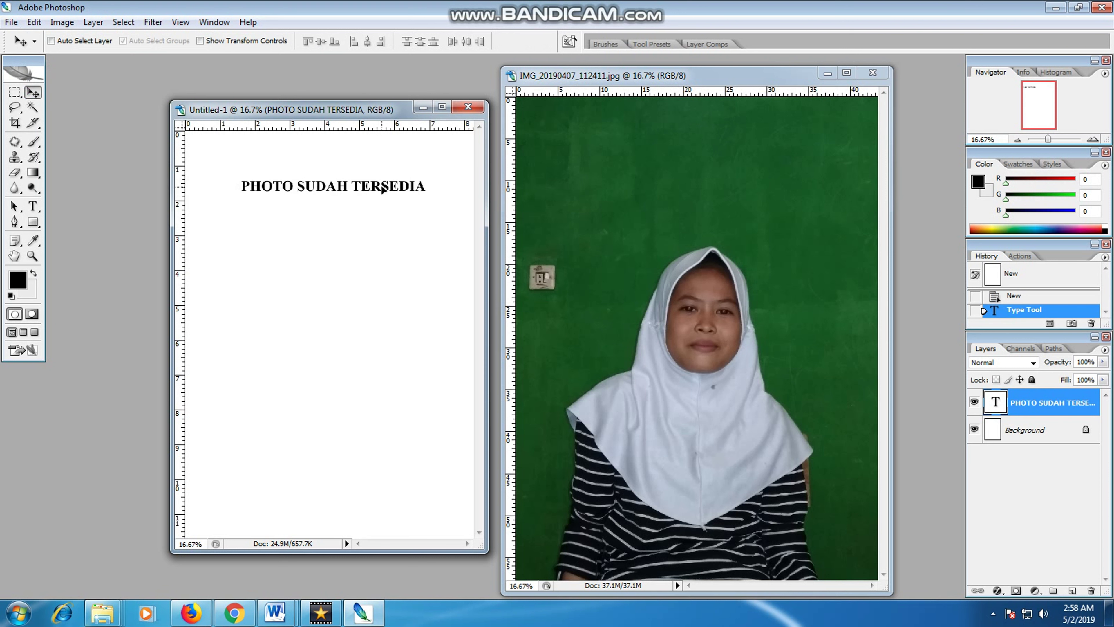
# Continue the text under "PHOTO SUDAH TERSEDIA" with the lines "TINGGAL KITA", "EDIT UKURAN DOMPET" and "PERLU DIPERHATIKAN".
pyautogui.click(32, 205)
pyautogui.click(416, 188)
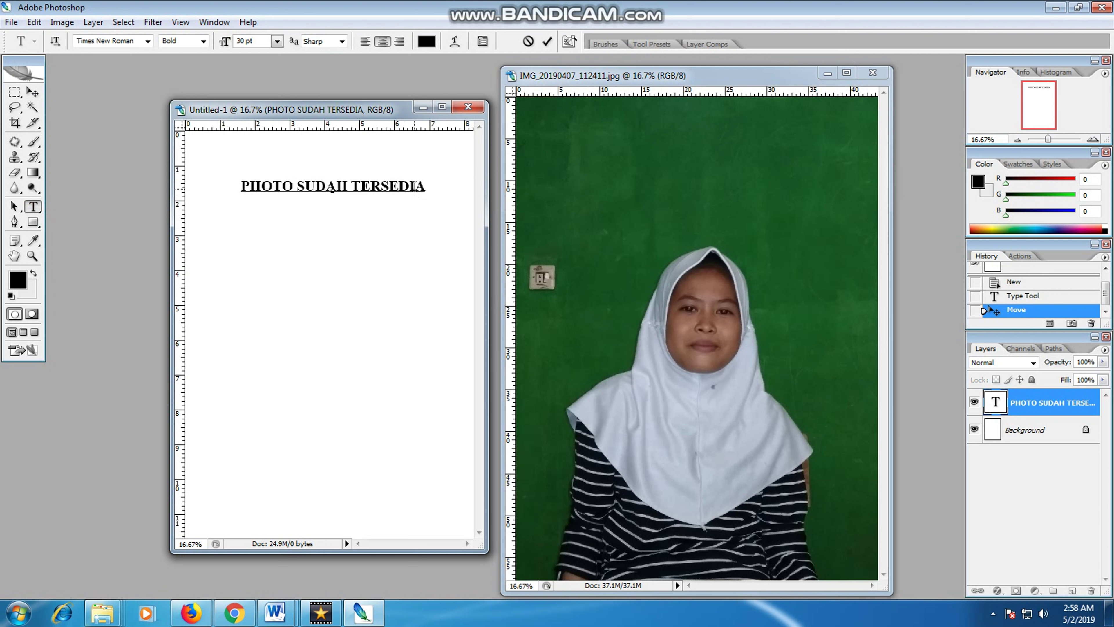
pyautogui.write('TINGGAL KITA ')
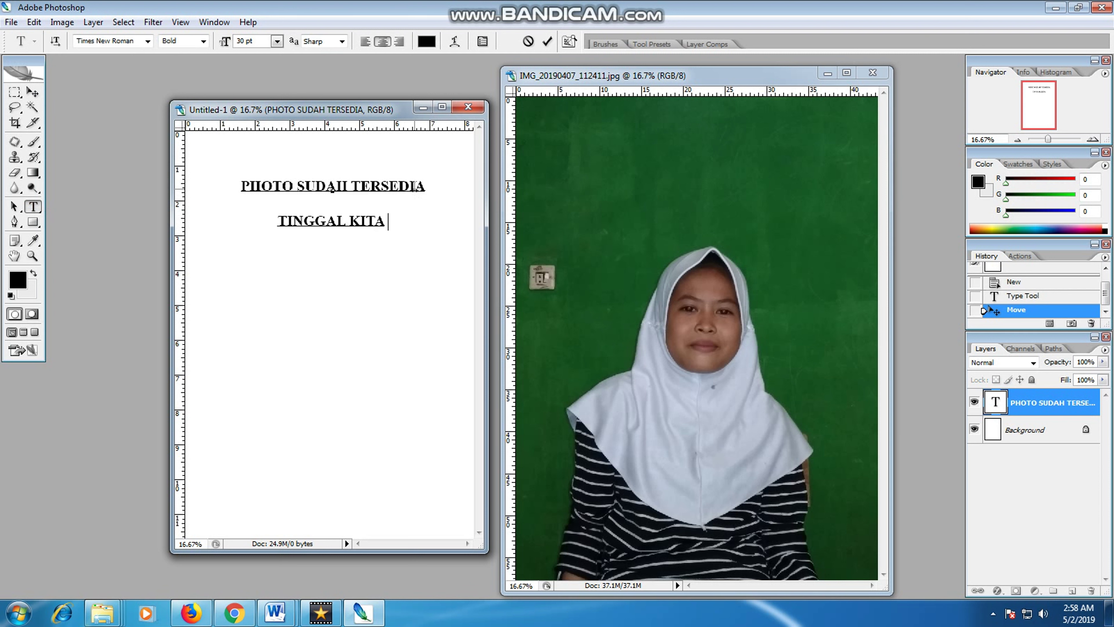
pyautogui.write('EDIT UKURAN D')
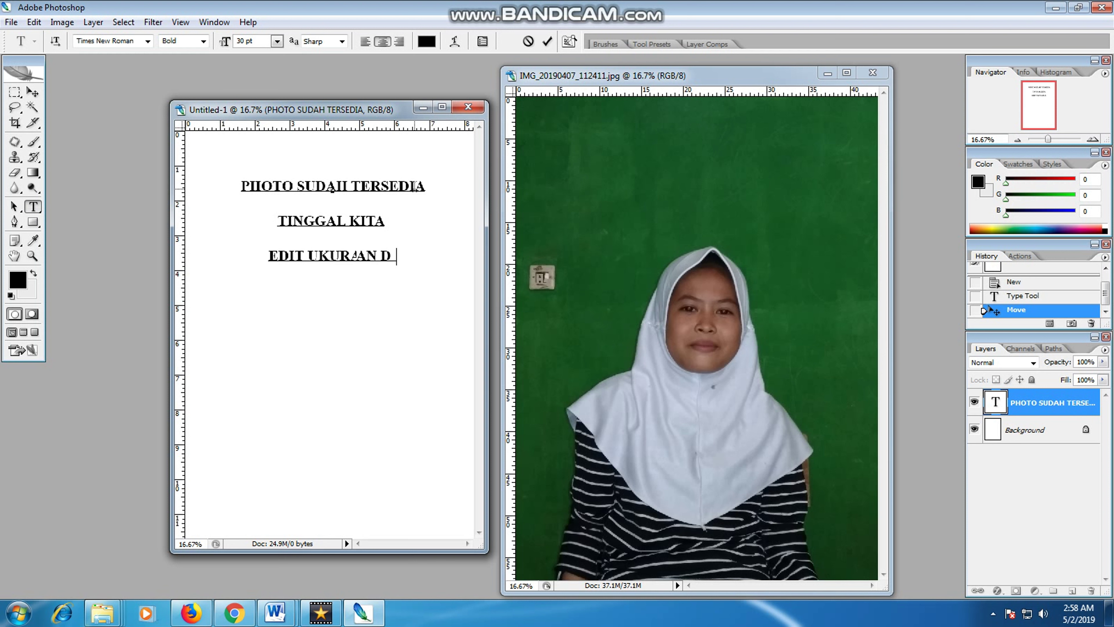
pyautogui.press('BackSpace')
pyautogui.write('OMPET')
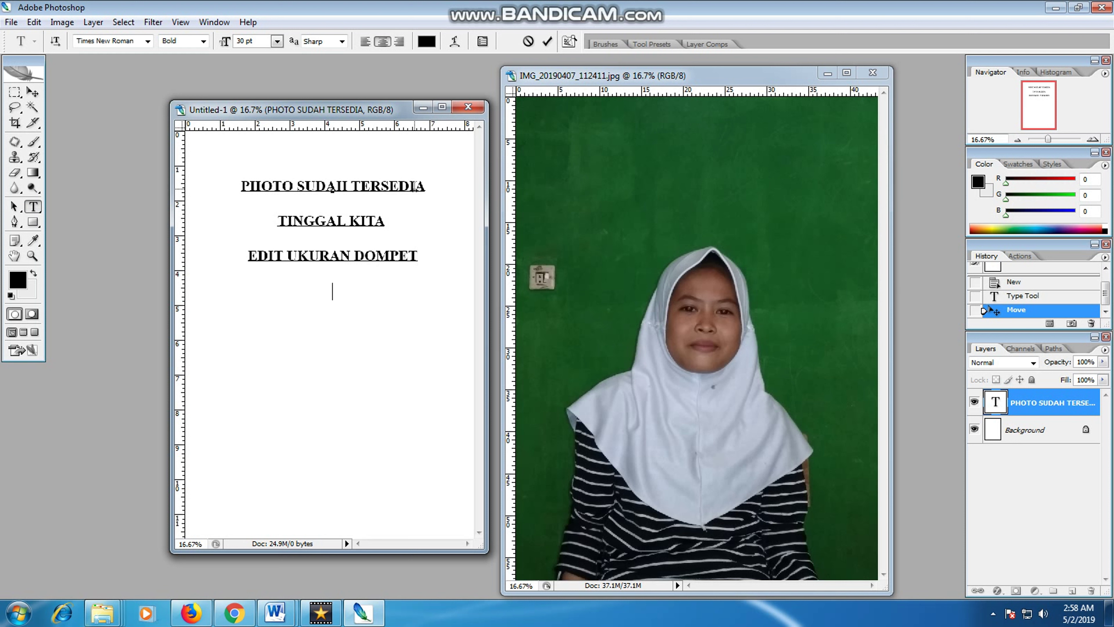
pyautogui.write('ERLU D')
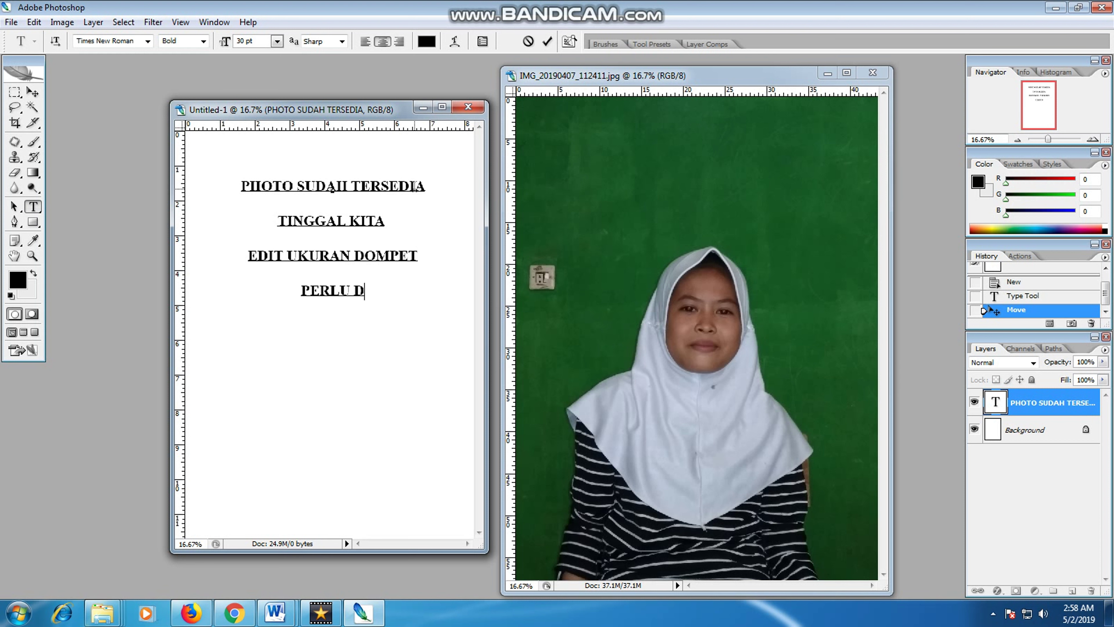
pyautogui.write('IPERHATIKAN')
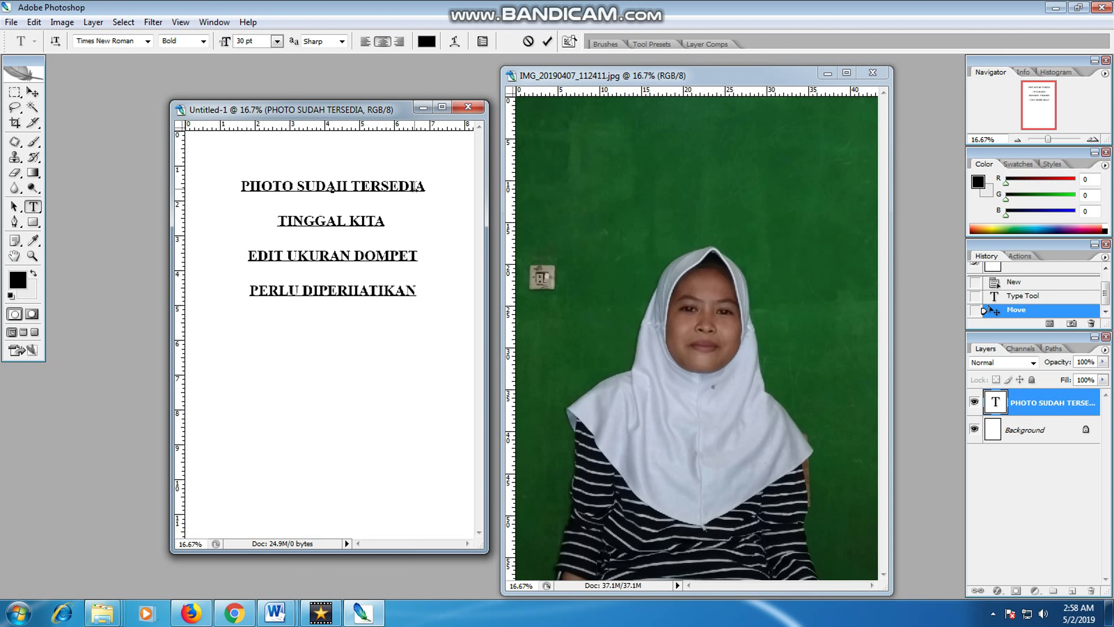
# Add the lines "KETIKA KITA", "MENGEDIT PHOTO", "SUPAYA HASILNYA BAGUS" and "DAN TIDAK JELEK" to the same text.
pyautogui.write('KETIKA KITA')
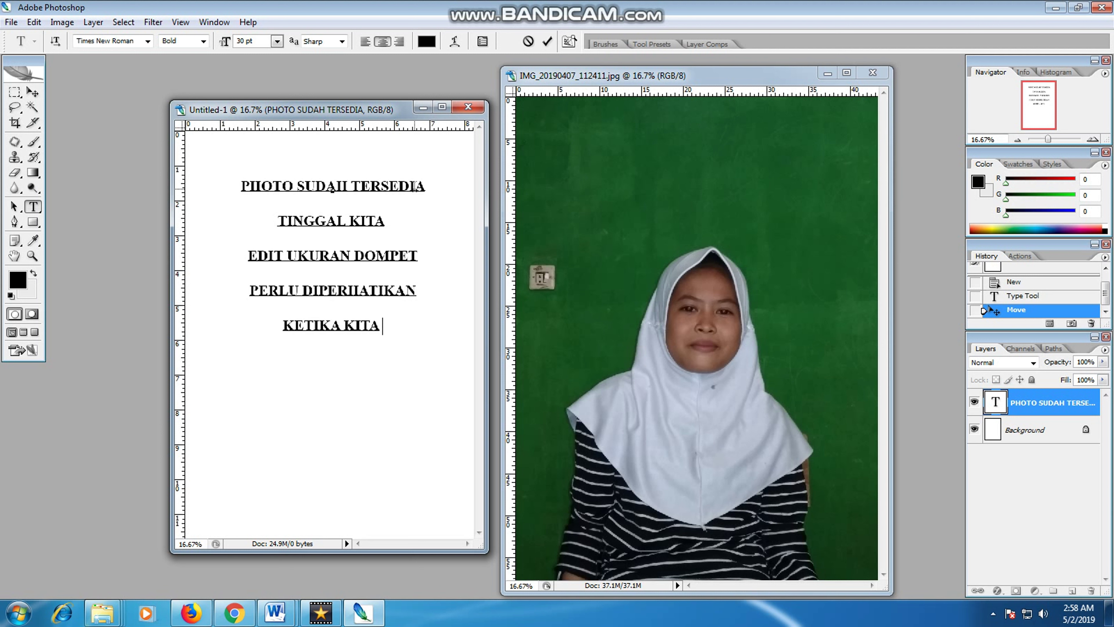
pyautogui.write(' MENGE')
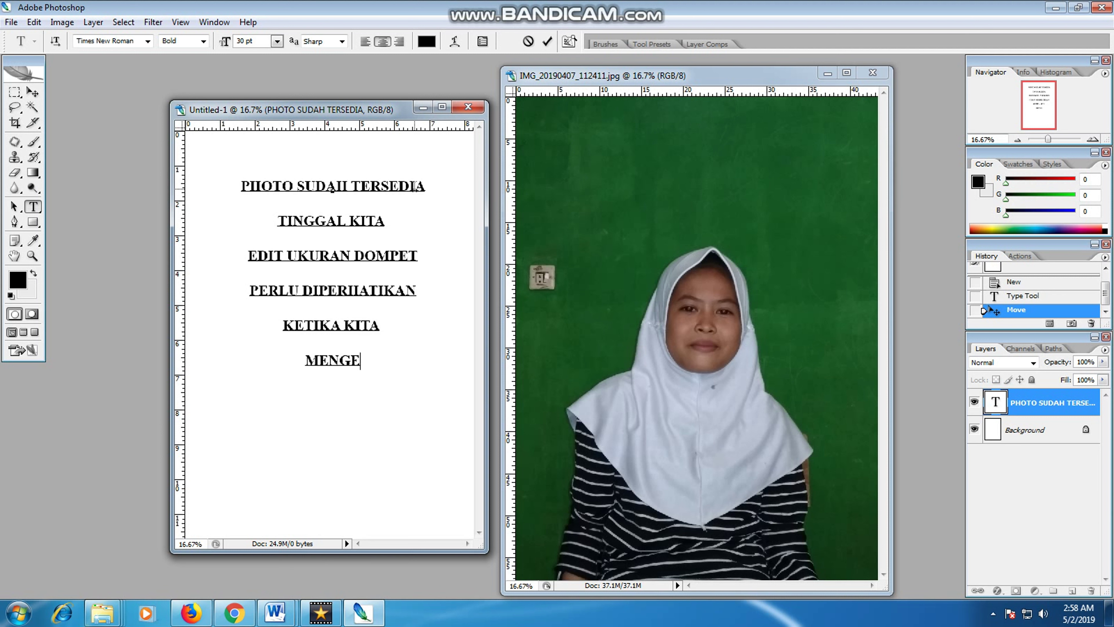
pyautogui.write('DIT ')
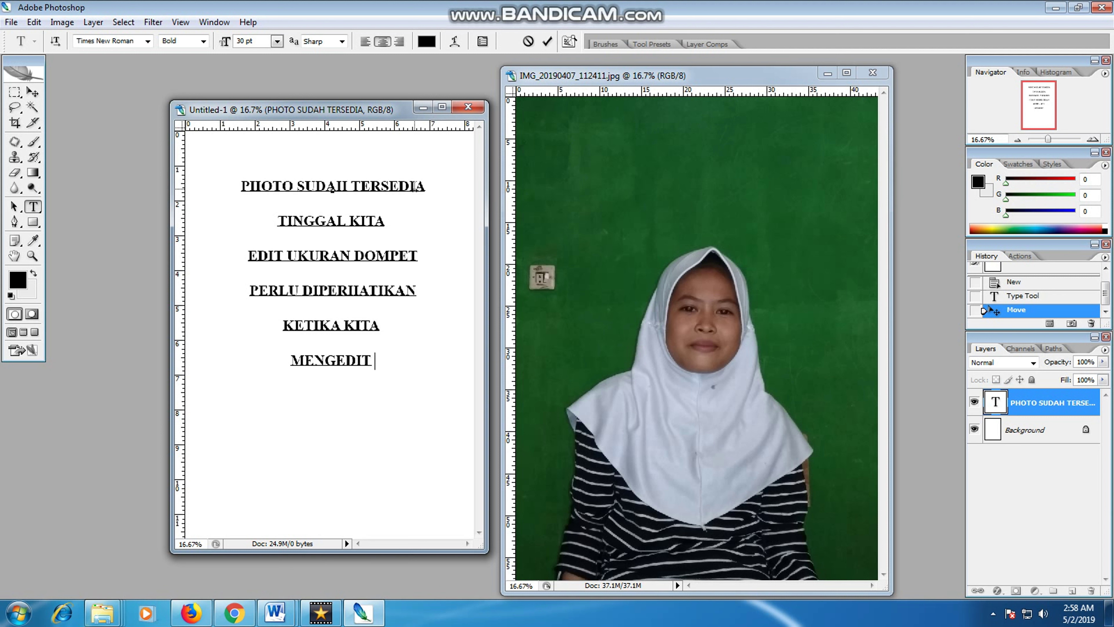
pyautogui.write('PH')
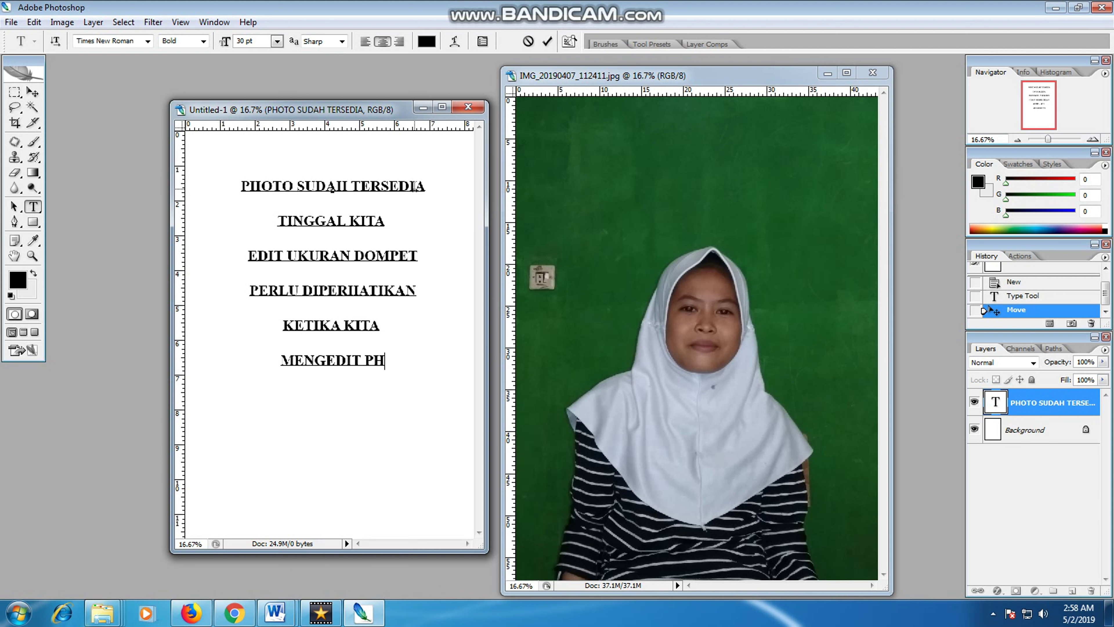
pyautogui.write('OTO SUPAYA')
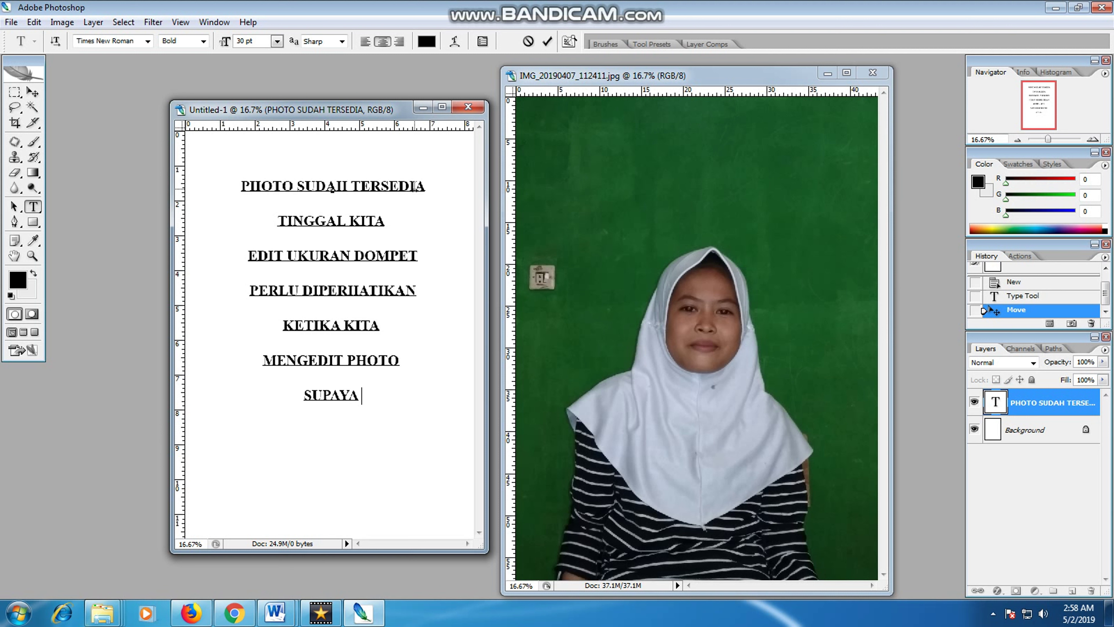
pyautogui.write(' HASIL')
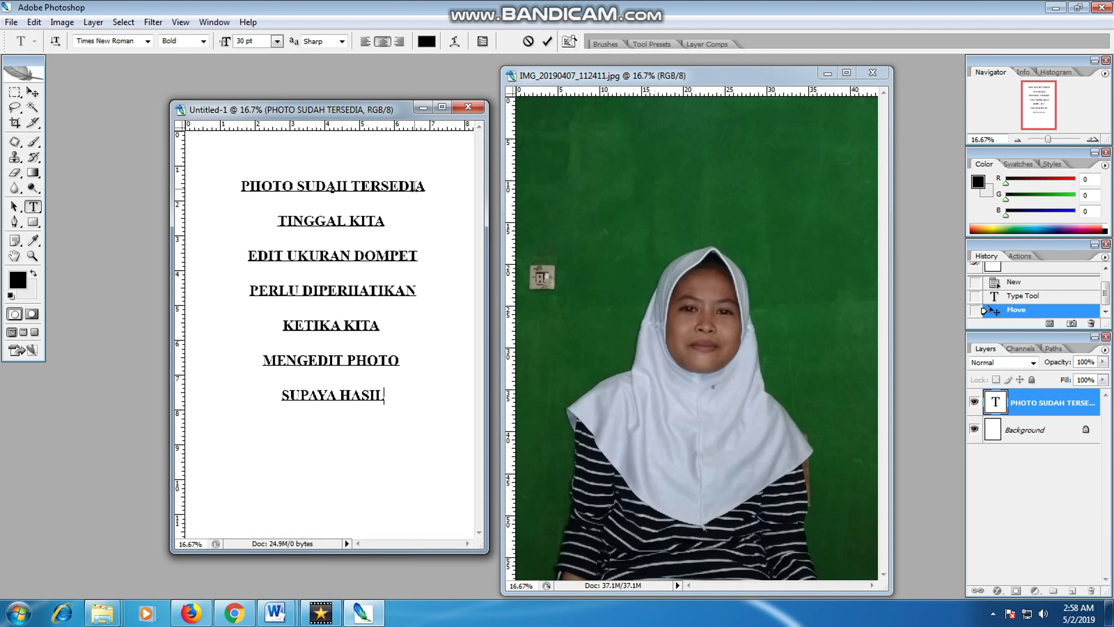
pyautogui.write('NYA BAG')
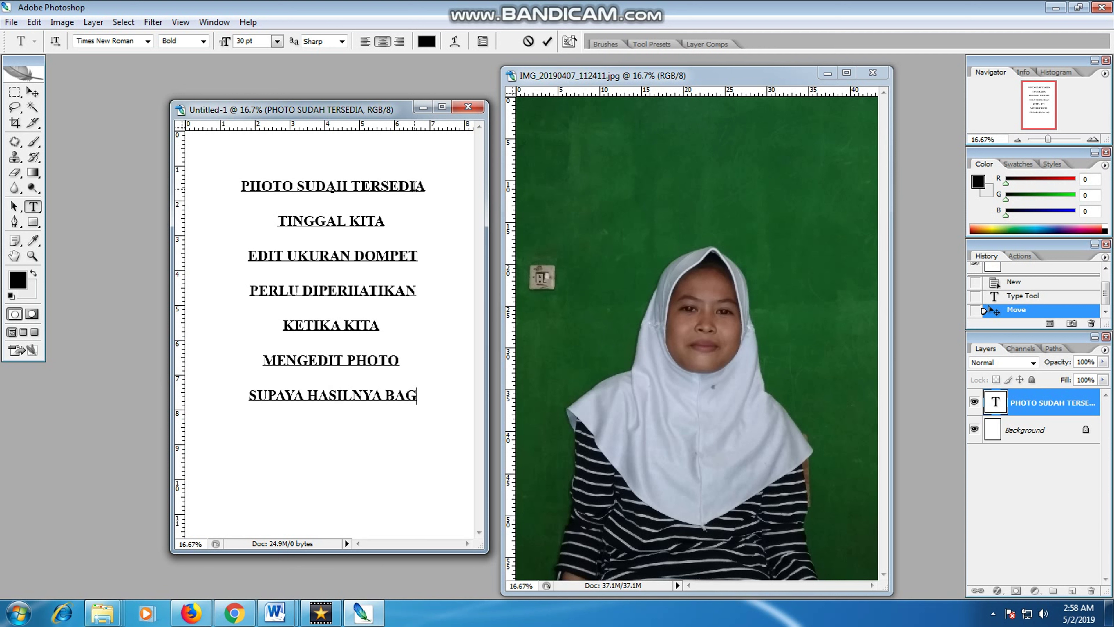
pyautogui.write('US D')
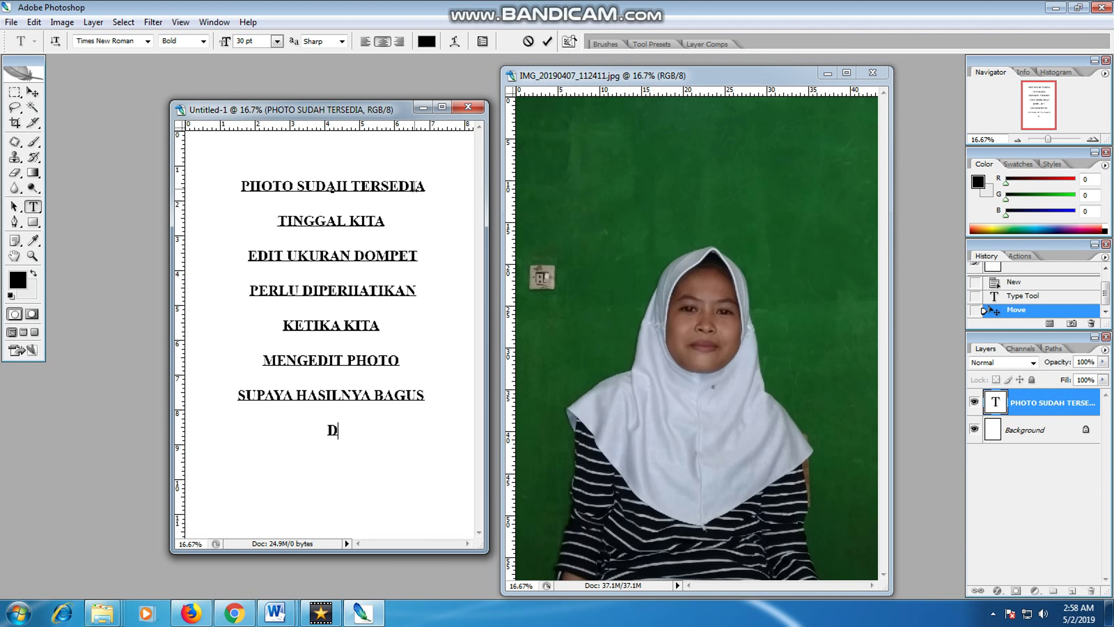
pyautogui.write('AN TIDIAK')
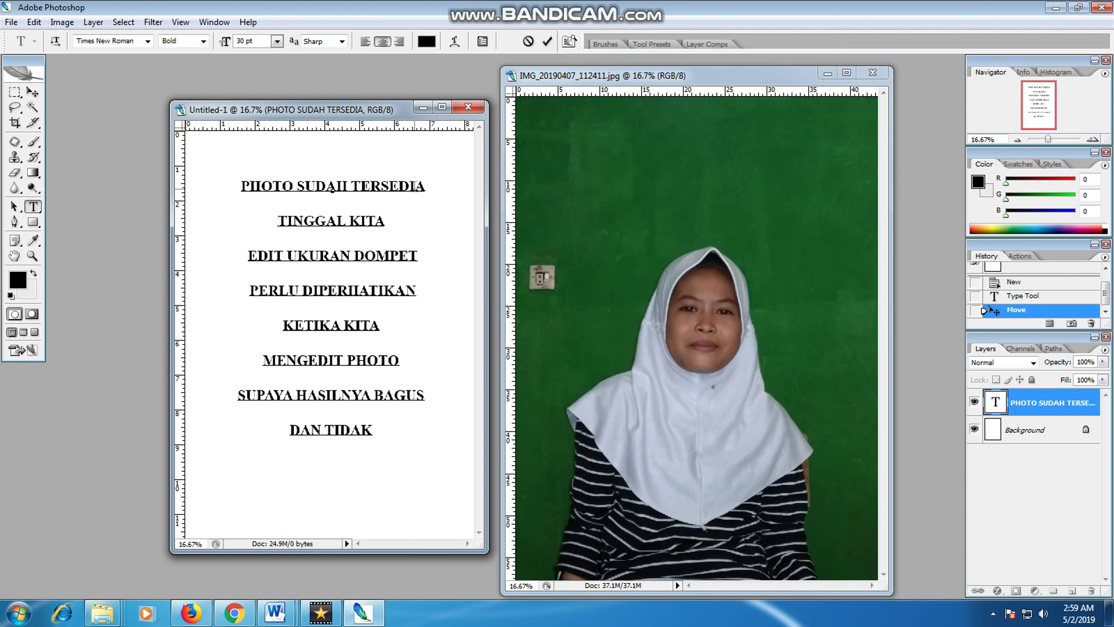
pyautogui.write(' JELEK ')
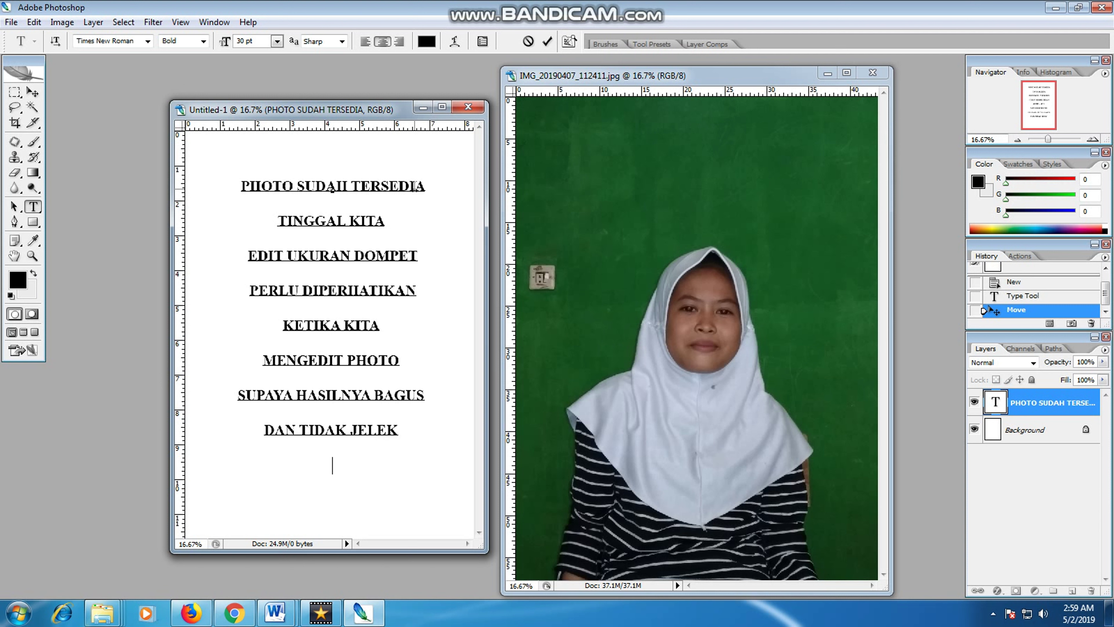
# Add the lines "UNTUK MENYETING" and "UKURANNYA" and move the text block up to make room beneath it.
pyautogui.write('UNTUK UKU')
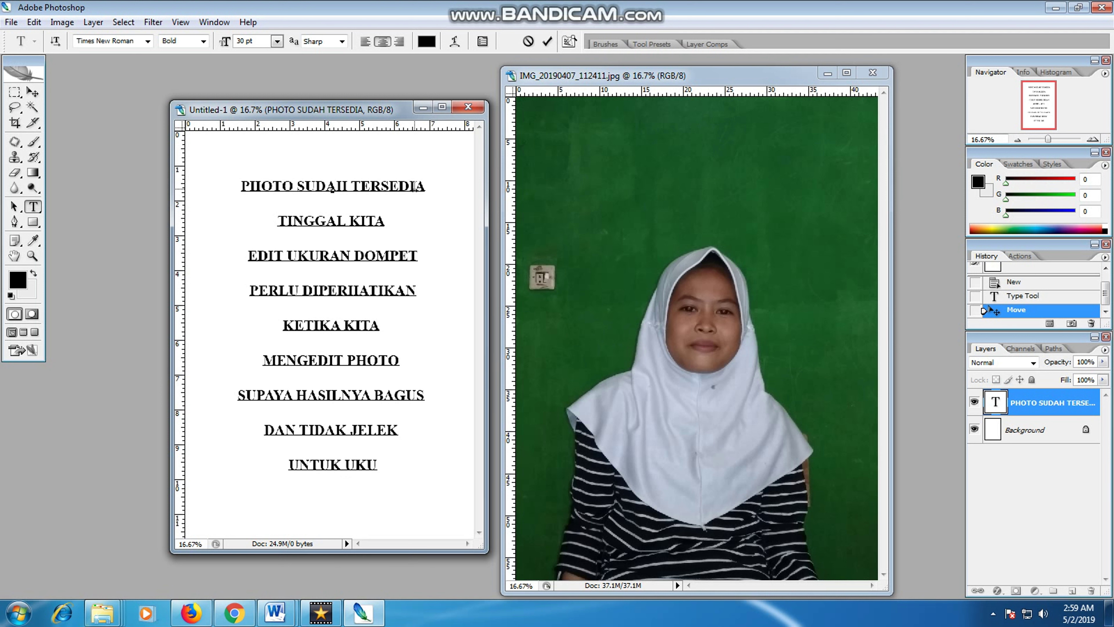
pyautogui.press('BackSpace')
pyautogui.press('BackSpace')
pyautogui.press('BackSpace')
pyautogui.write('MENYETING ')
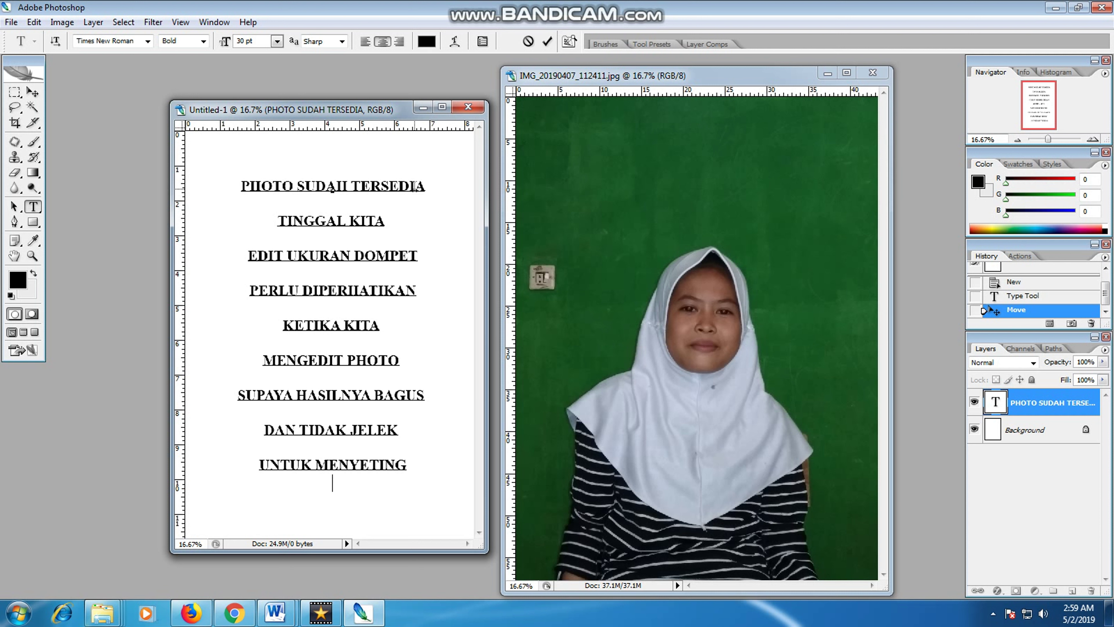
pyautogui.write('UKURANNYA')
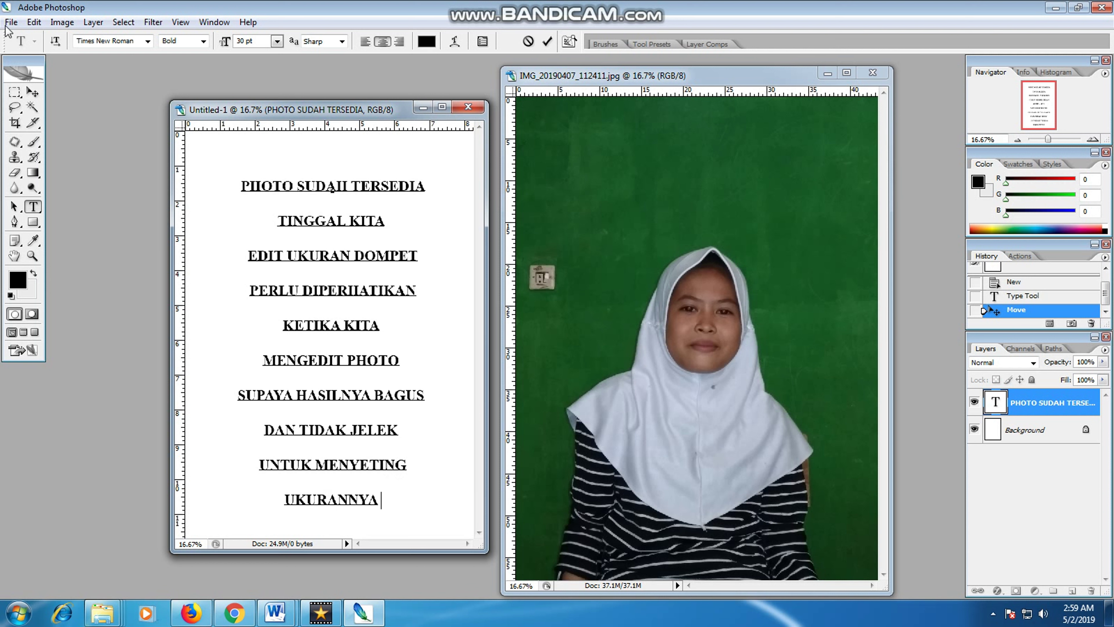
pyautogui.click(32, 92)
pyautogui.moveTo(358, 351); pyautogui.dragTo(350, 336)
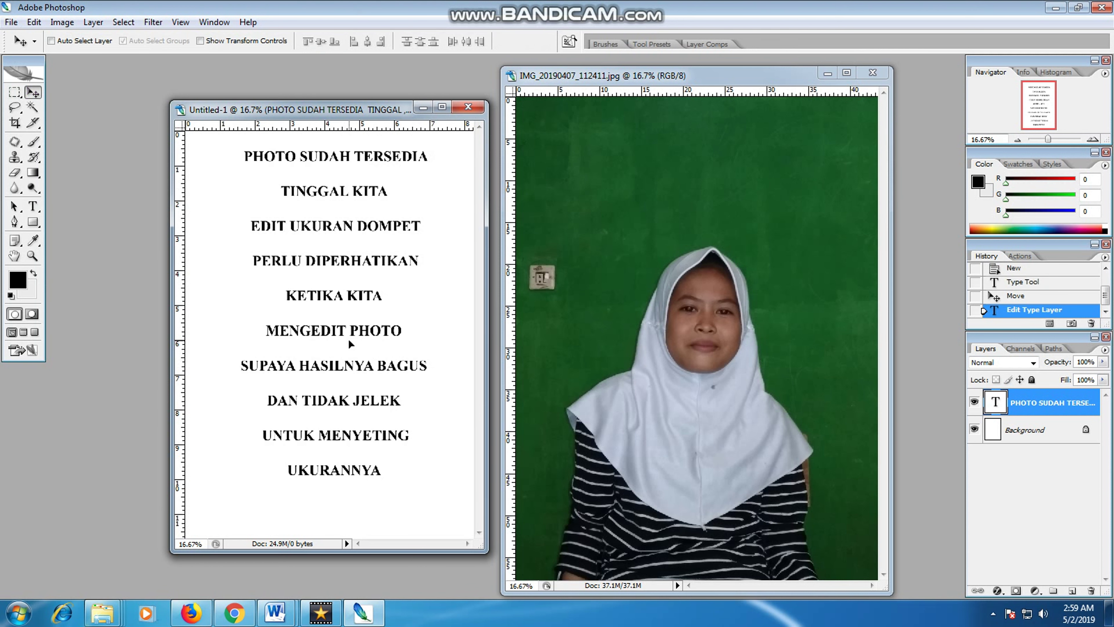
# Add the line "KITA SETING DI LAYAR KERTAS" below "UKURANNYA" and move the text block slightly higher on the page.
pyautogui.click(32, 206)
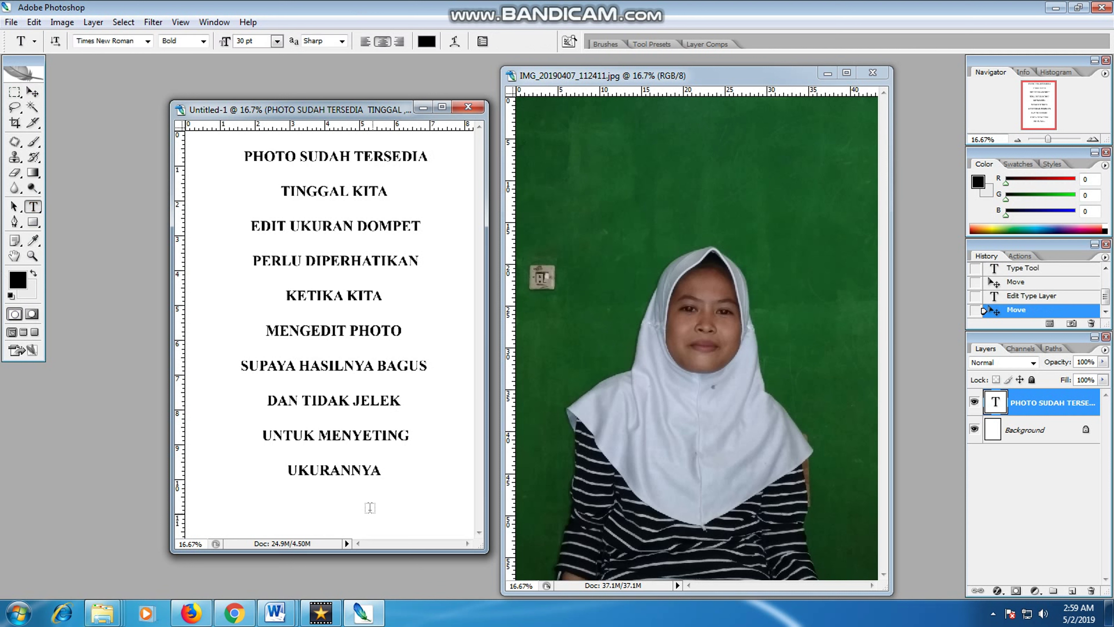
pyautogui.click(367, 464)
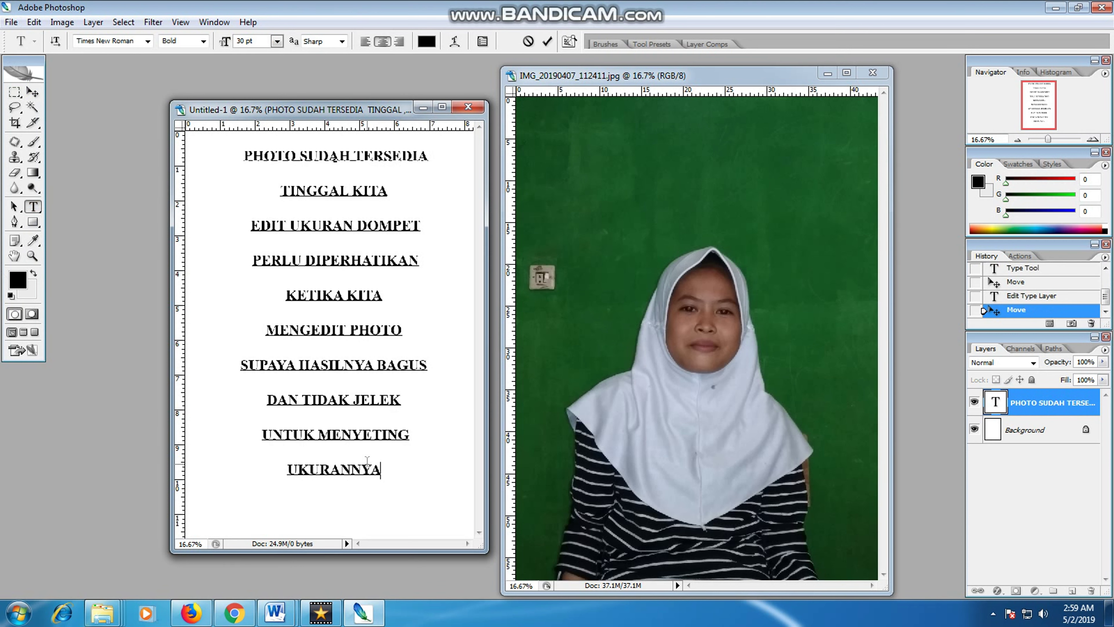
pyautogui.press('Return')
pyautogui.write('KITA')
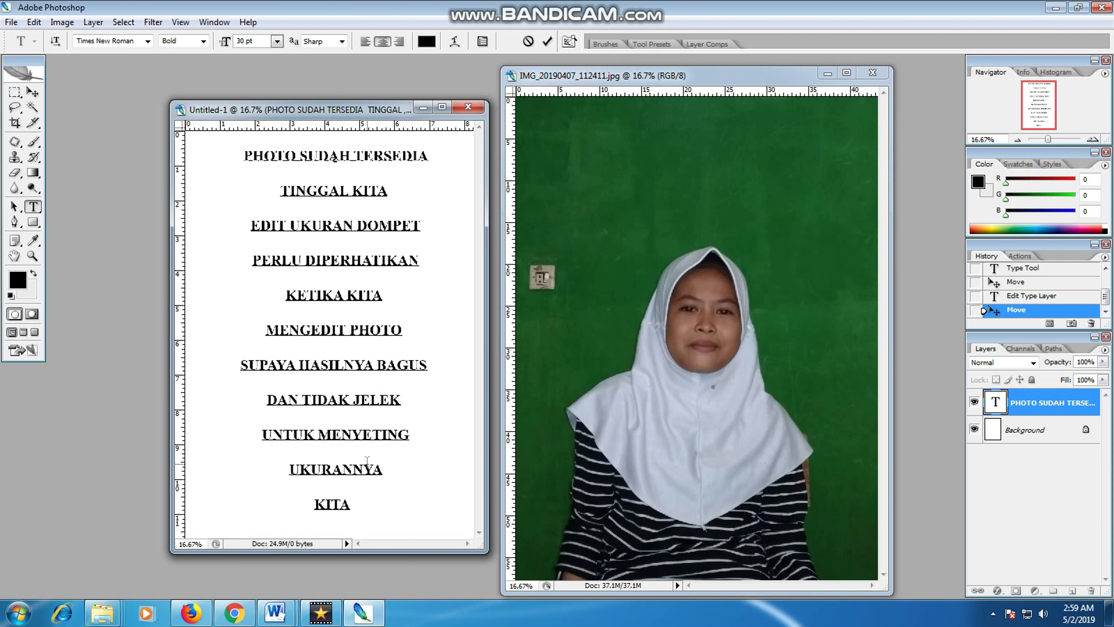
pyautogui.write(' SETI')
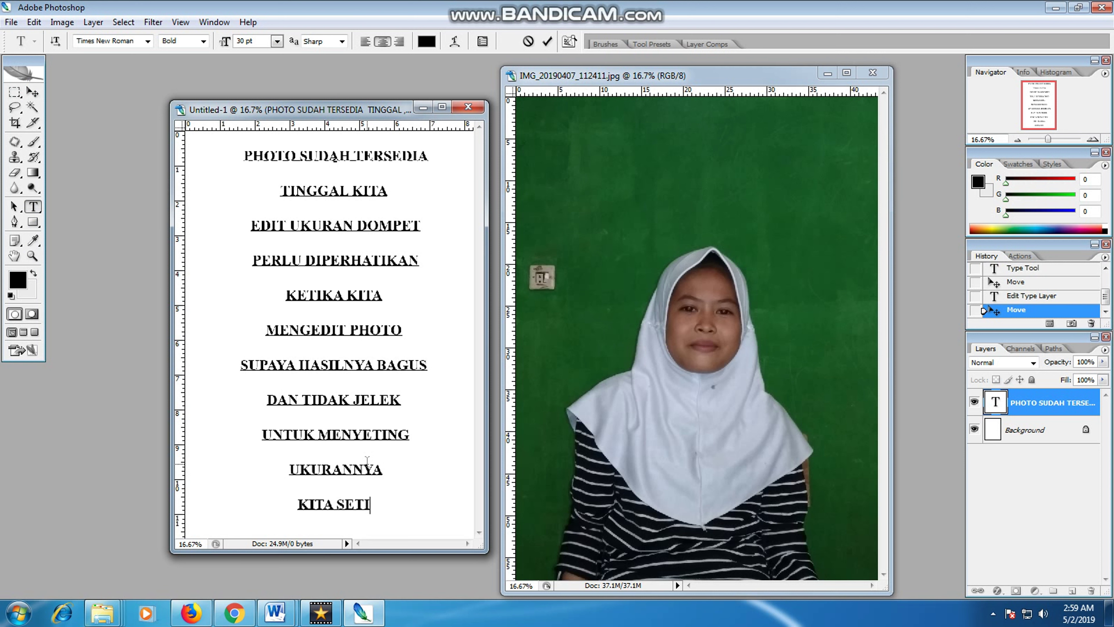
pyautogui.write('NG DI LAYAR KERTAS')
pyautogui.press('Return')
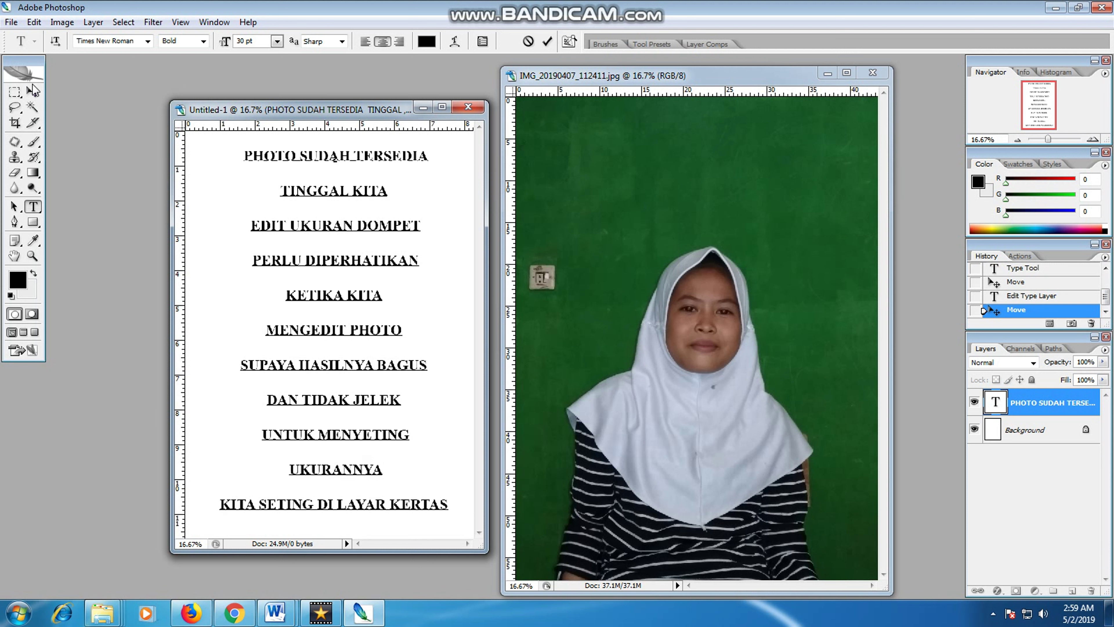
pyautogui.click(32, 92)
pyautogui.moveTo(392, 372); pyautogui.dragTo(395, 359)
# Add "BARU" as the last line of the text and commit it.
pyautogui.click(33, 205)
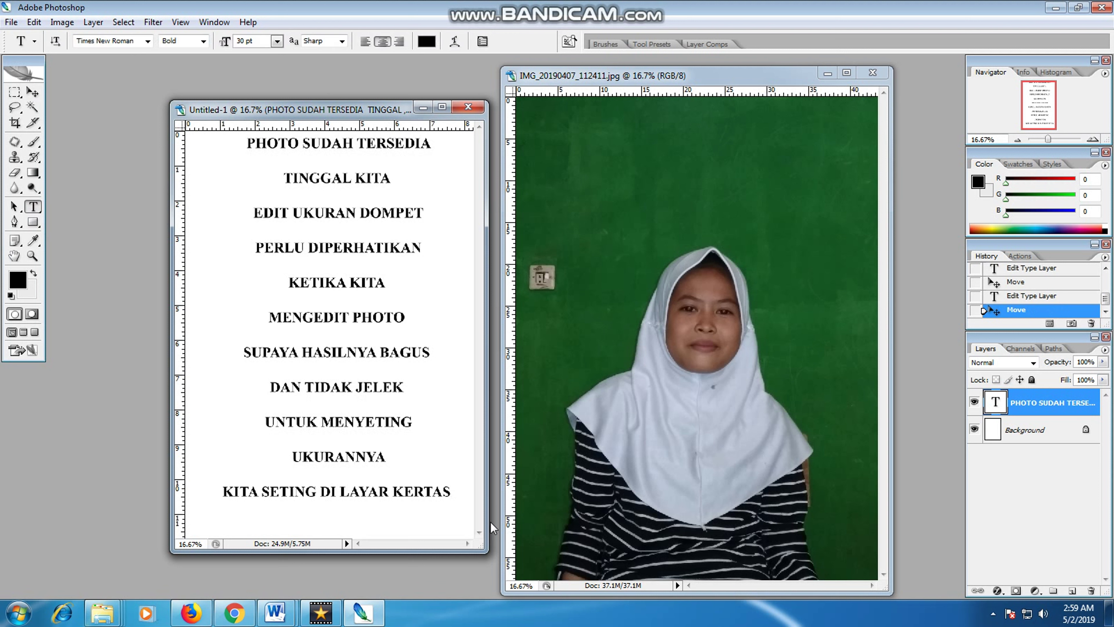
pyautogui.click(446, 492)
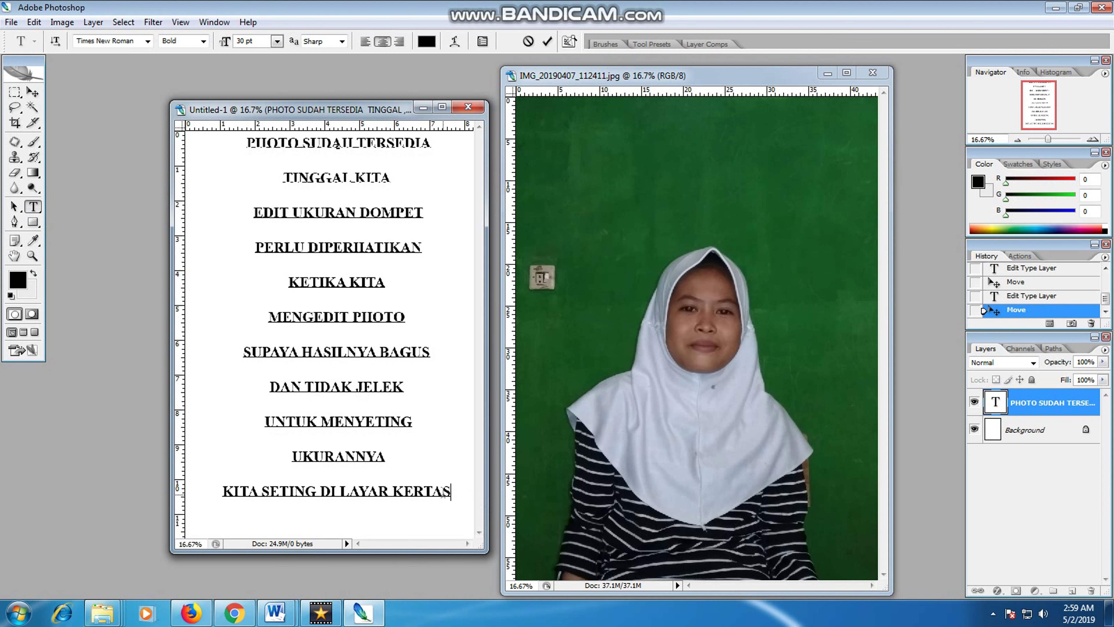
pyautogui.press('Return')
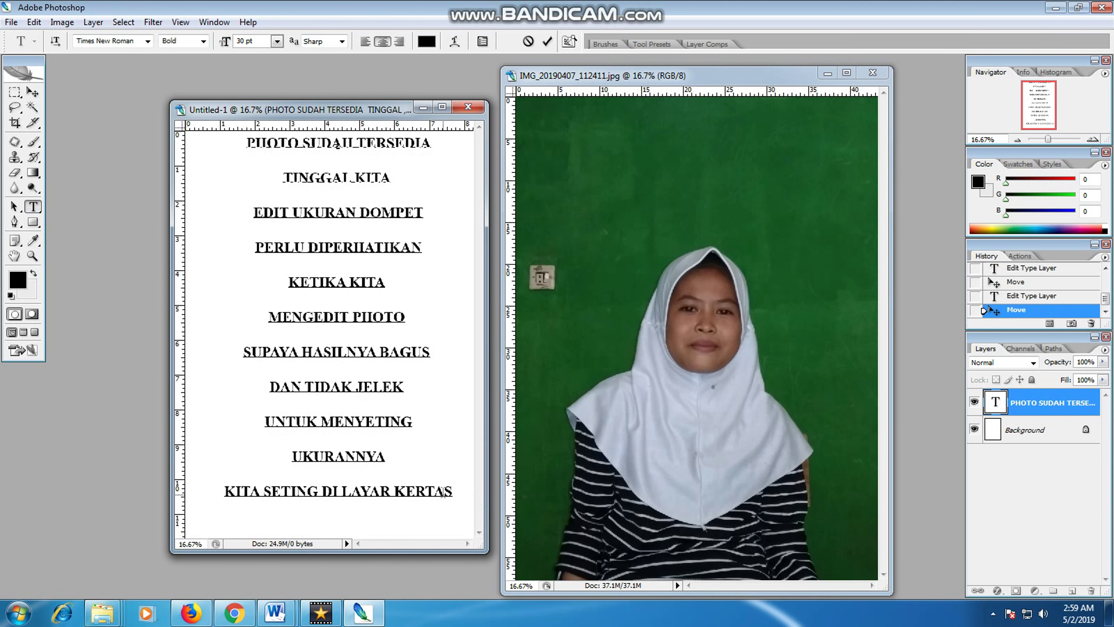
pyautogui.write('BARU')
pyautogui.click(33, 92)
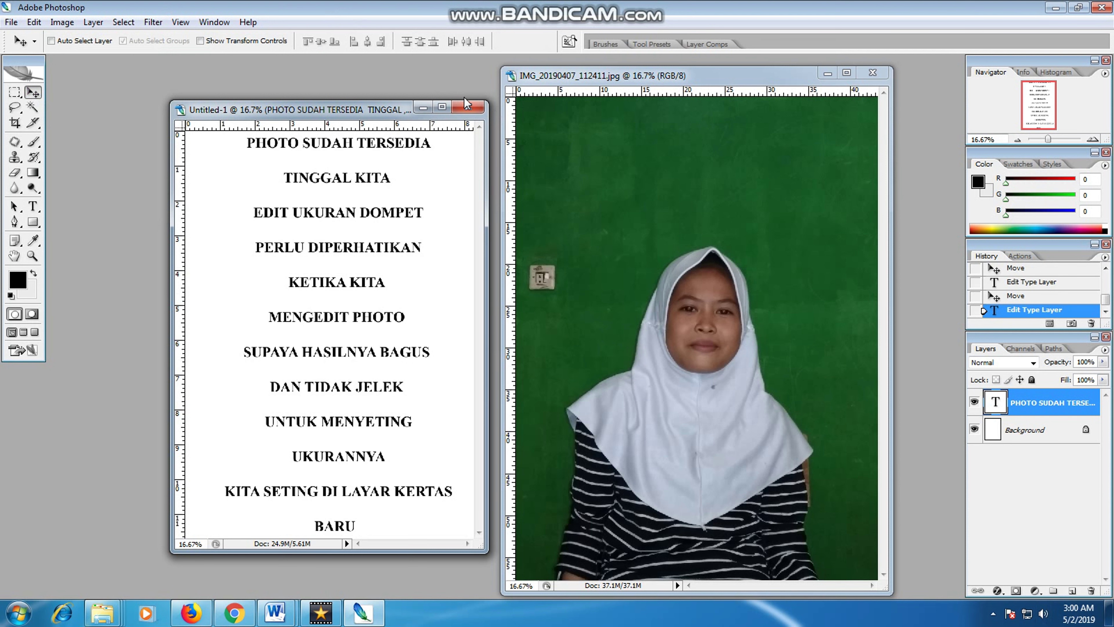
# Close the text document without saving and create a new white A4 document at 300 pixels/inch, placing its window beside the photo.
pyautogui.click(468, 106)
pyautogui.click(542, 236)
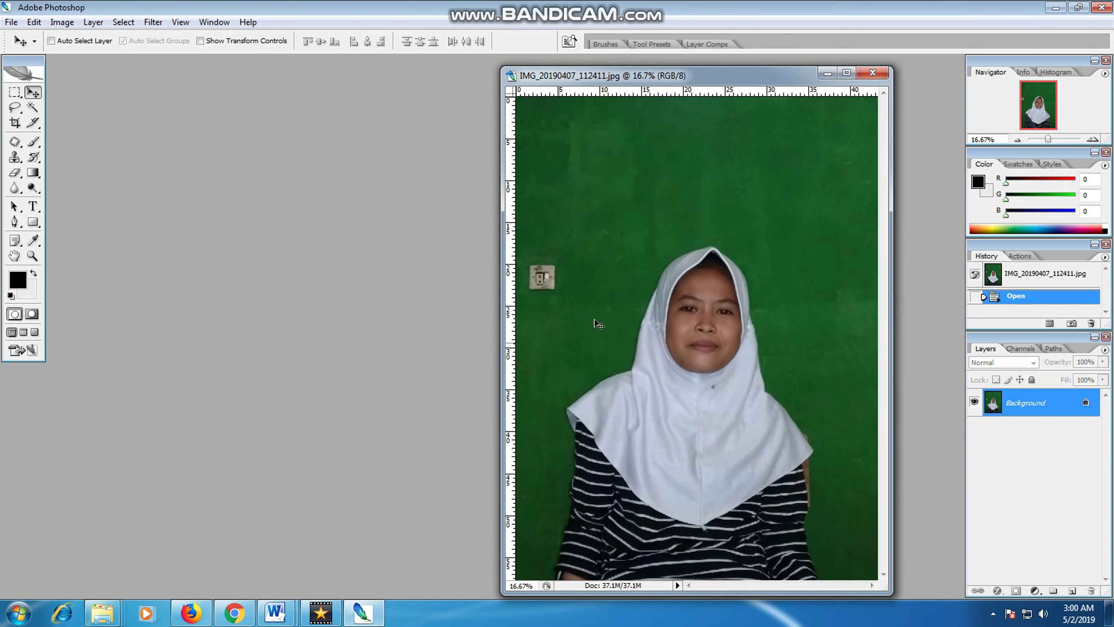
pyautogui.click(11, 22)
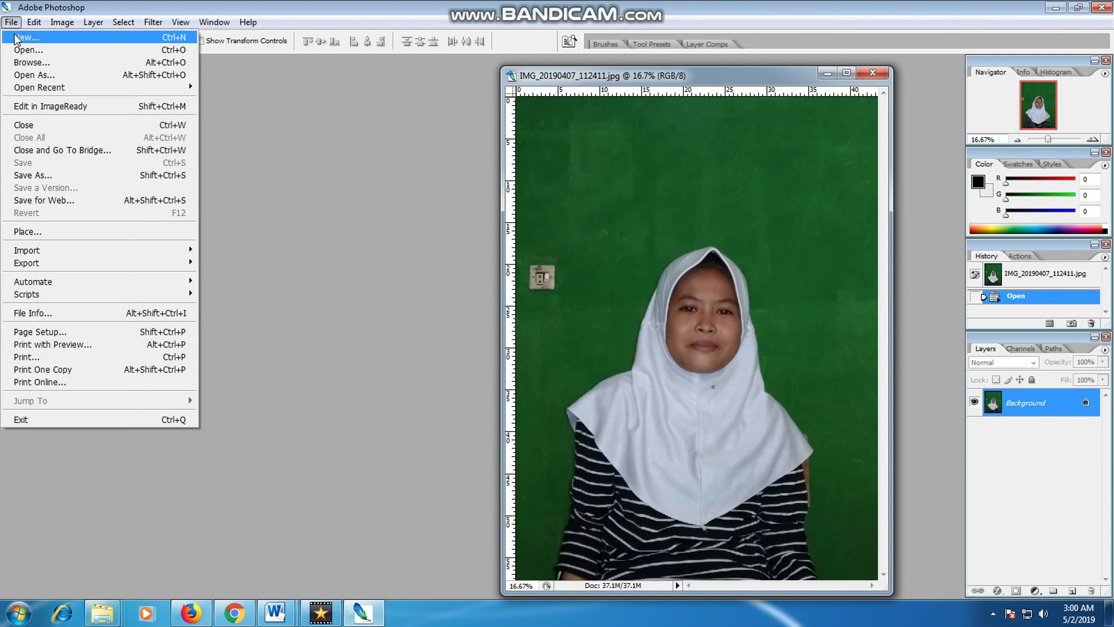
pyautogui.click(17, 39)
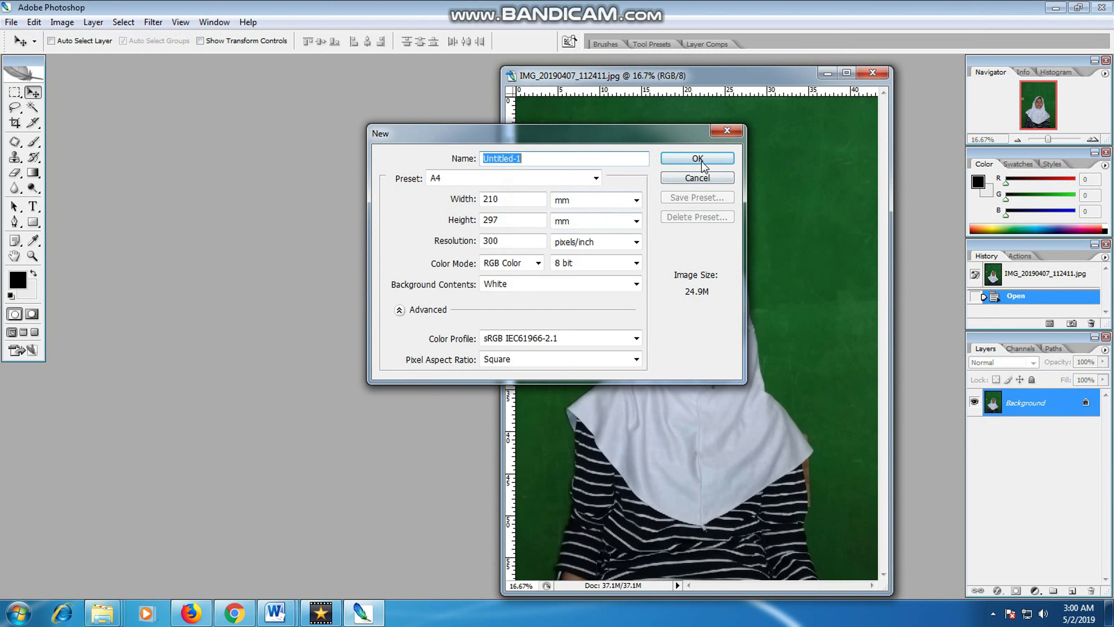
pyautogui.click(705, 161)
pyautogui.moveTo(245, 82); pyautogui.dragTo(241, 107)
# Create a second white A4 document at 300 pixels/inch and move its window between the first blank page and the photo.
pyautogui.click(11, 22)
pyautogui.click(17, 38)
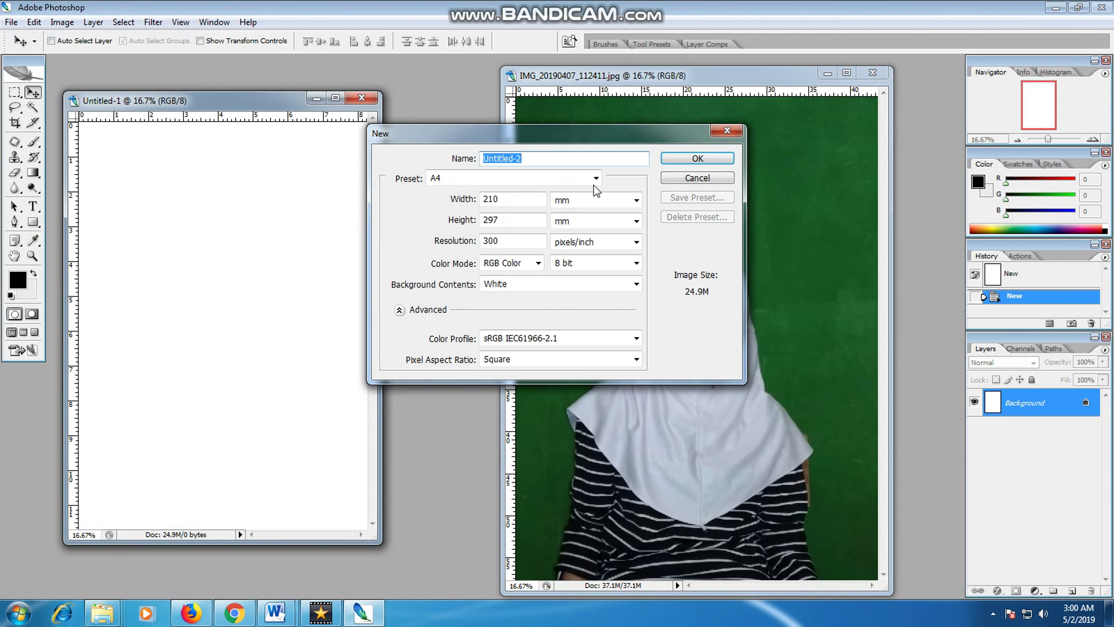
pyautogui.click(678, 158)
pyautogui.moveTo(525, 159); pyautogui.dragTo(586, 105)
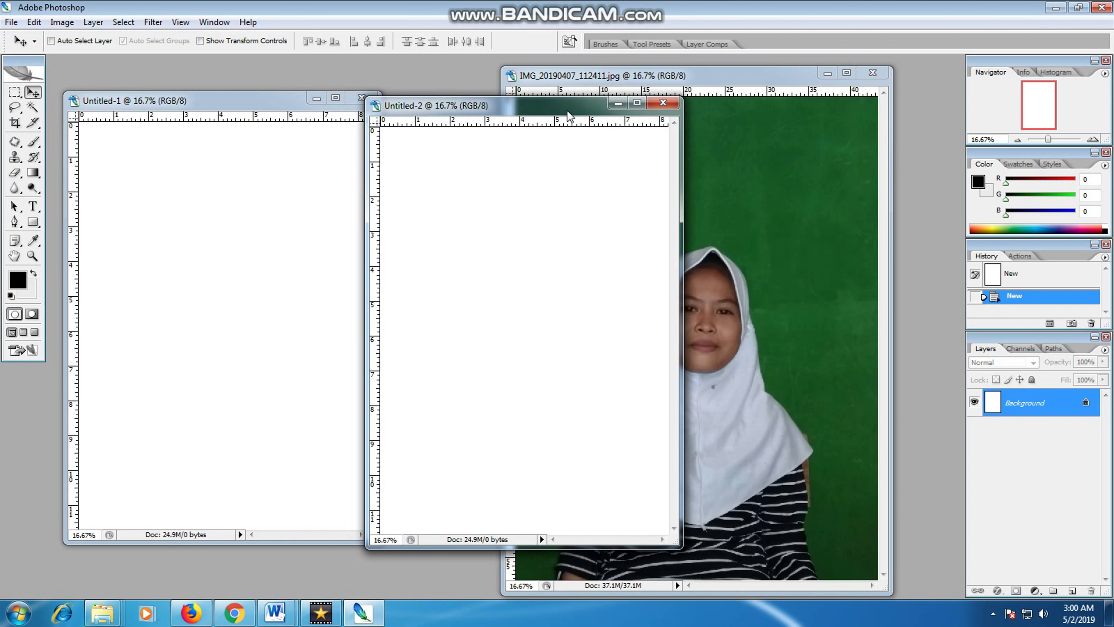
# Write "TEMAN-TEMAN" near the top of the second blank page, moving the text inward from the page edge.
pyautogui.click(33, 207)
pyautogui.click(404, 191)
pyautogui.write('TEMAN')
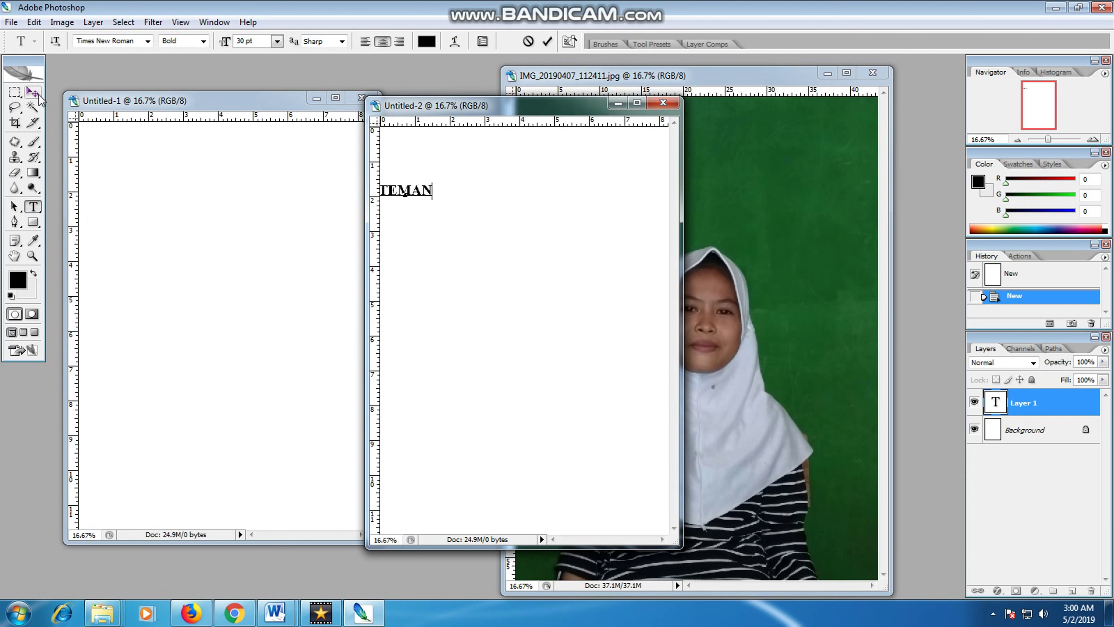
pyautogui.click(32, 92)
pyautogui.moveTo(435, 194); pyautogui.dragTo(493, 190)
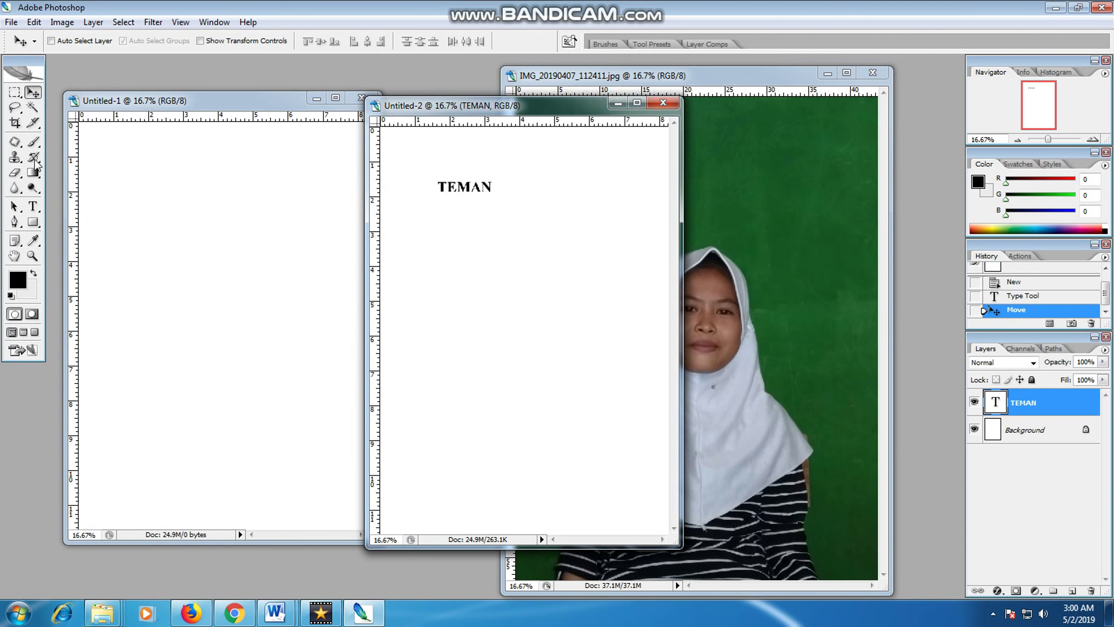
pyautogui.click(33, 206)
pyautogui.click(485, 186)
pyautogui.write('-TEMAN')
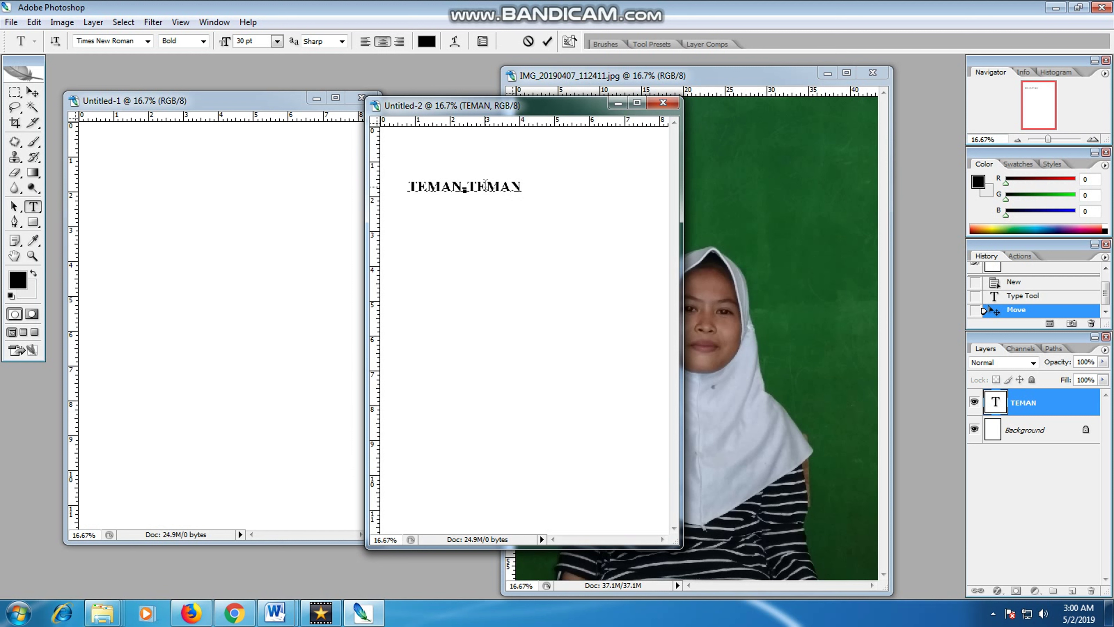
# Add the lines "UNTUK UKURAN" and "DOMPET" below "TEMAN-TEMAN" in the same text block.
pyautogui.press('Return')
pyautogui.write('UNTUK UKURAN ')
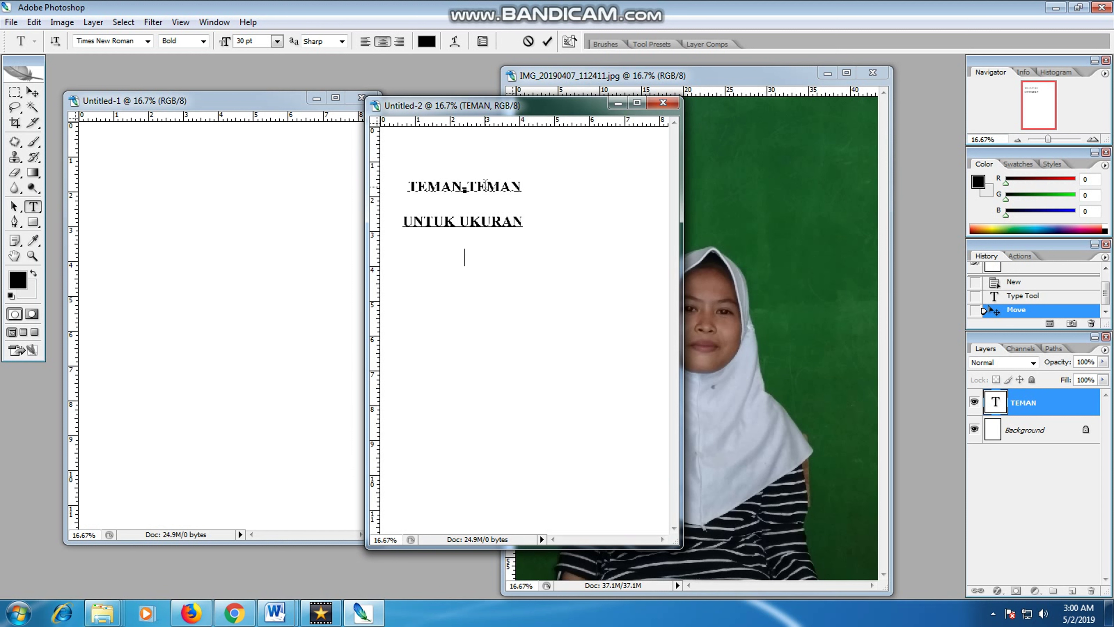
pyautogui.write('DOMPET')
pyautogui.write('SET')
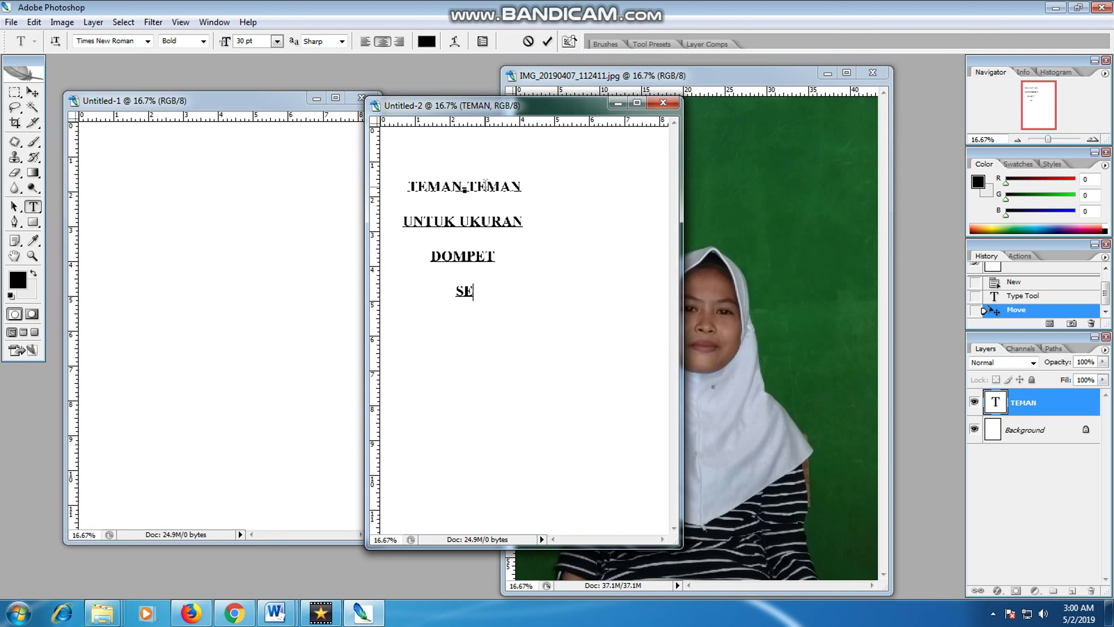
pyautogui.press('BackSpace')
pyautogui.press('BackSpace')
pyautogui.press('BackSpace')
pyautogui.write('S')
pyautogui.write('U')
# Add "DISINI SAYA MENGGUNAKAN CM" as the fourth line and move the text block so that it fits within the page.
pyautogui.write('D')
pyautogui.write('ISINI SA')
pyautogui.write('YA MENG')
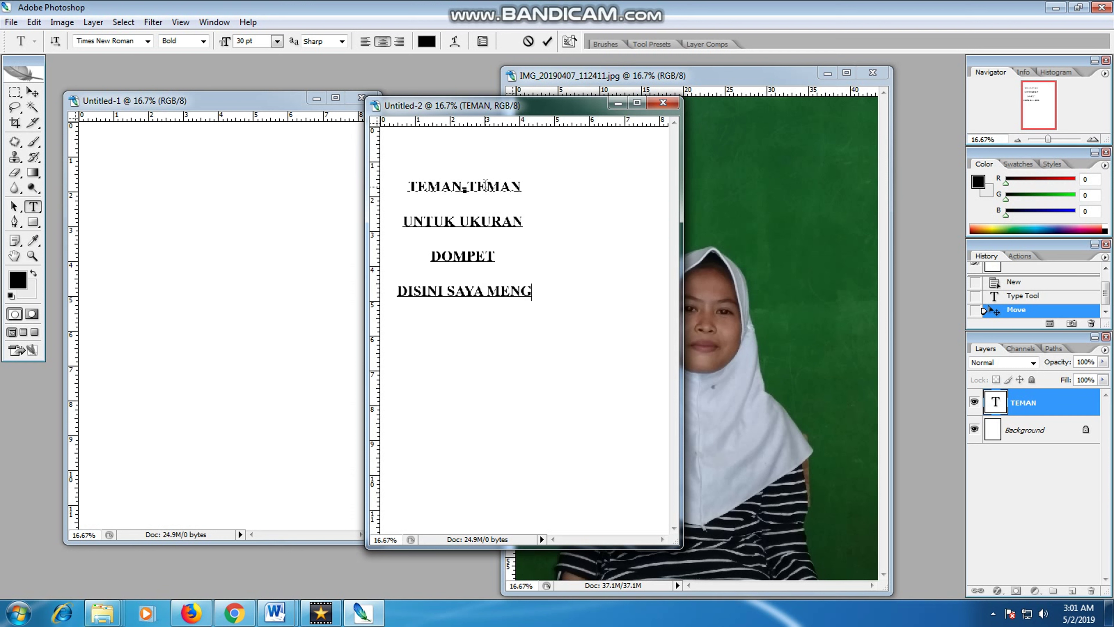
pyautogui.write('GUNAKAN CM')
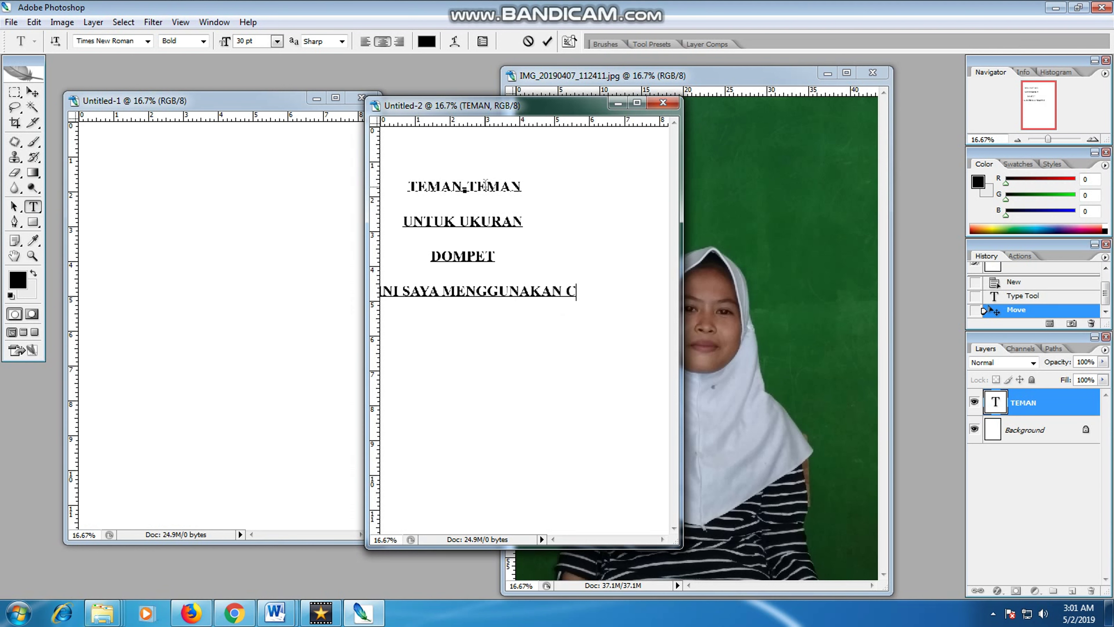
pyautogui.click(33, 93)
pyautogui.moveTo(494, 298); pyautogui.dragTo(558, 295)
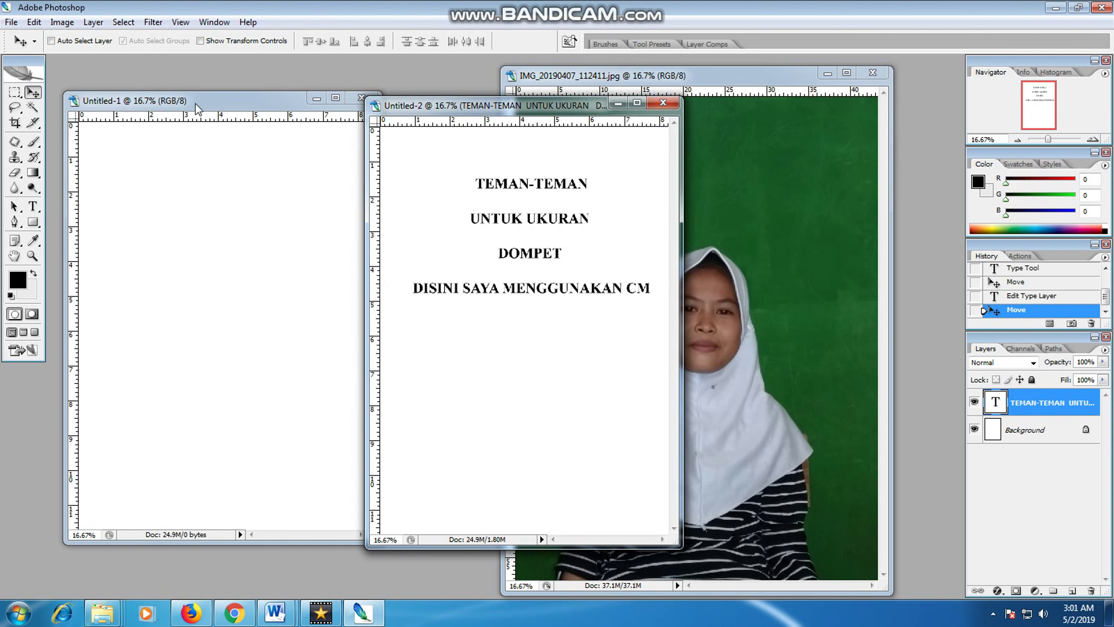
# Enter a document width of 5.6 cm and height of 7.6 cm in the Image Size settings of Untitled-1.
pyautogui.click(228, 105)
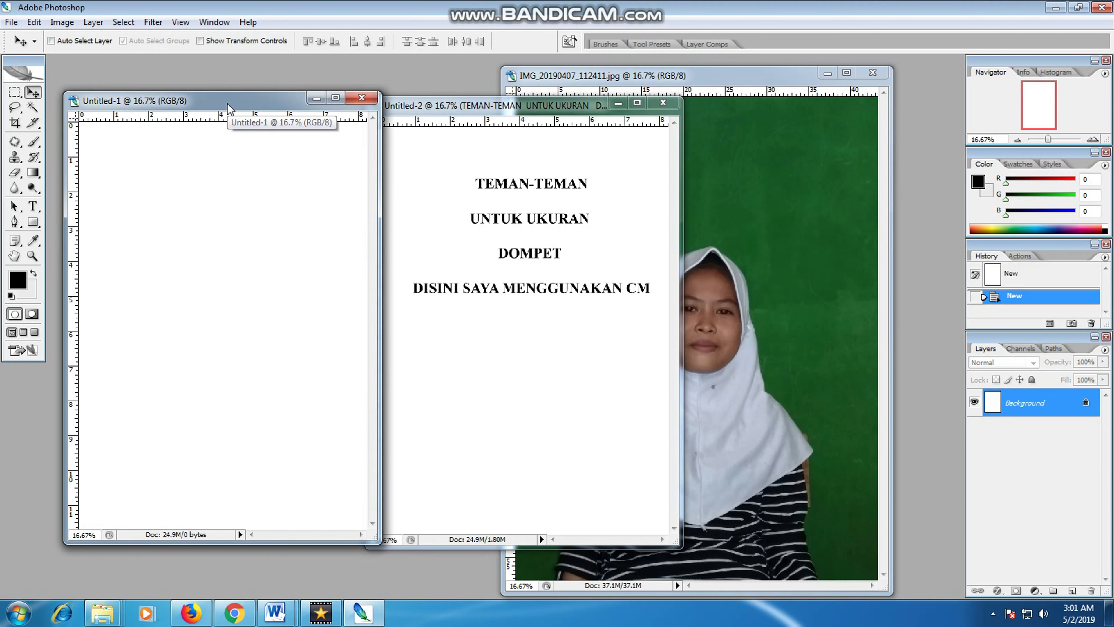
pyautogui.rightClick(228, 105)
pyautogui.click(259, 128)
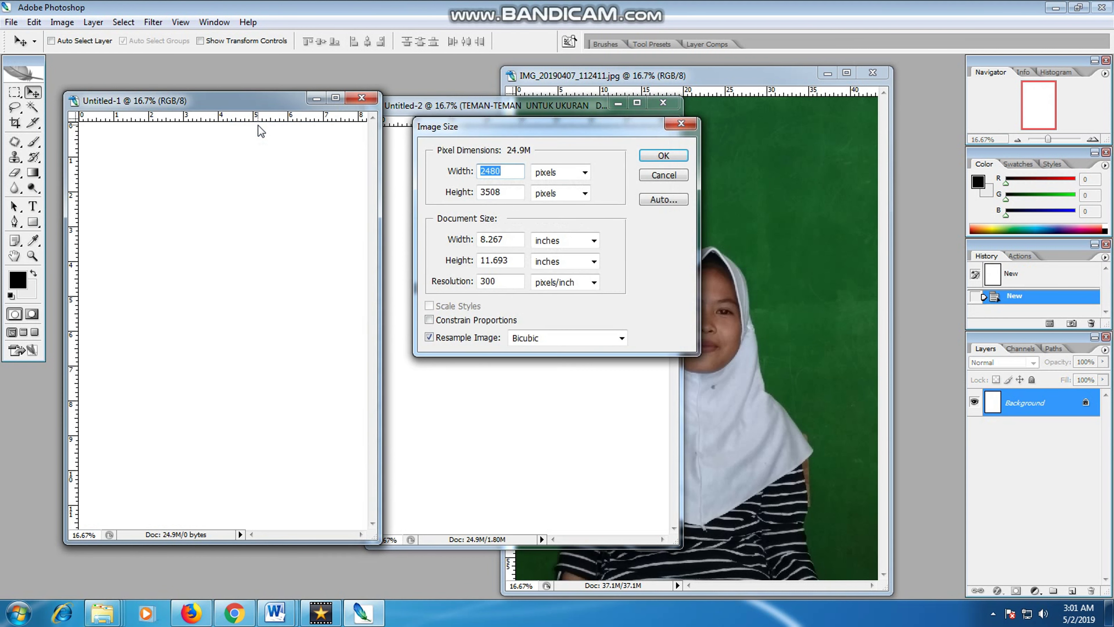
pyautogui.click(554, 241)
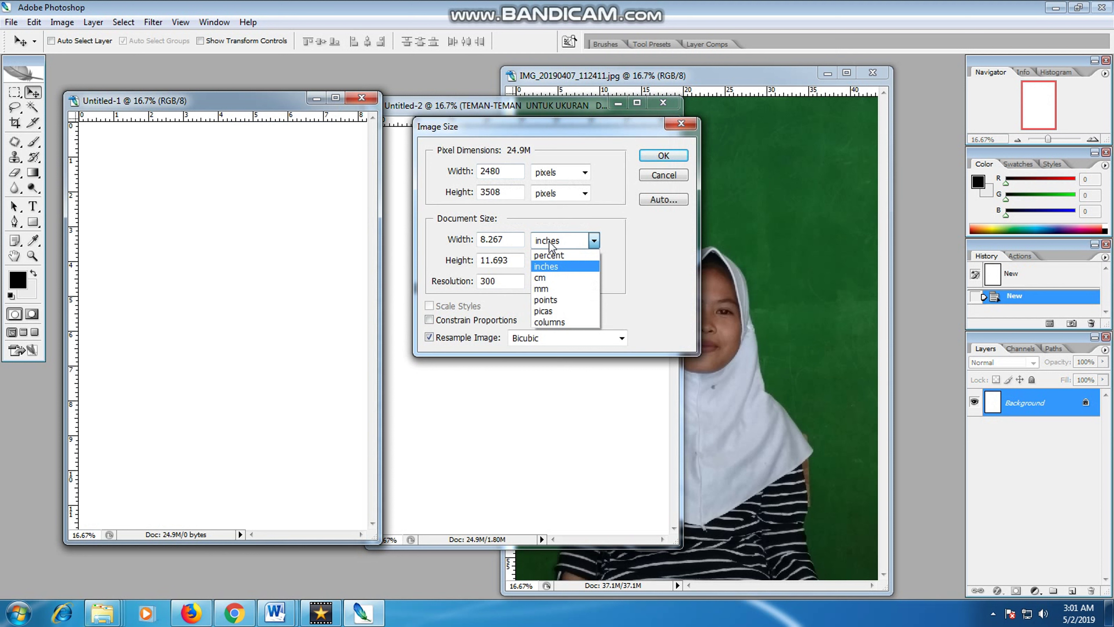
pyautogui.click(544, 279)
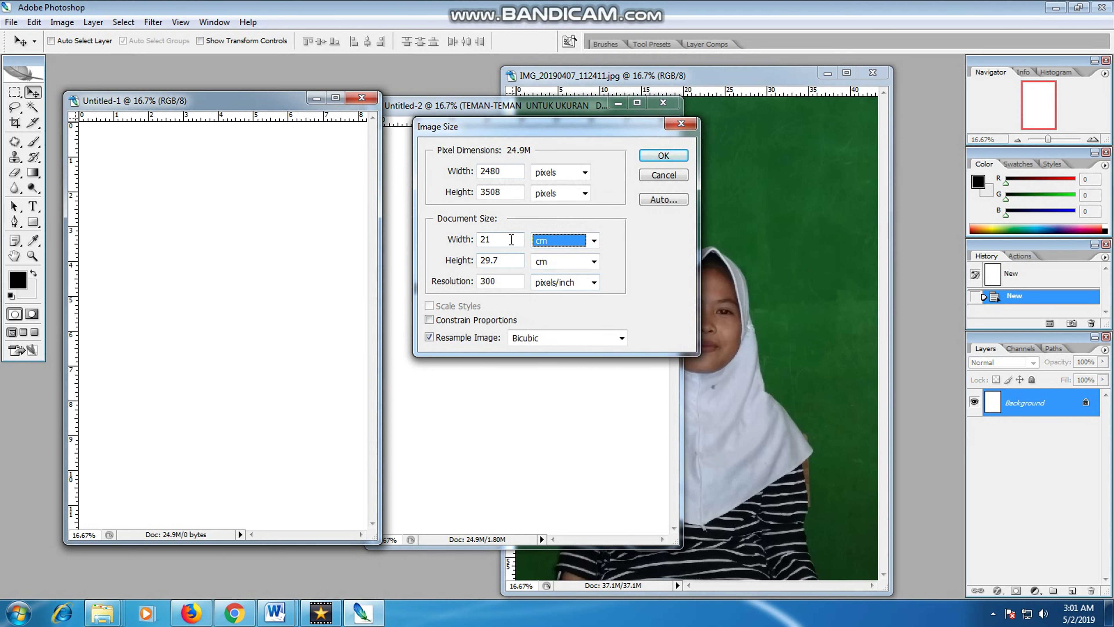
pyautogui.moveTo(568, 133); pyautogui.dragTo(774, 178)
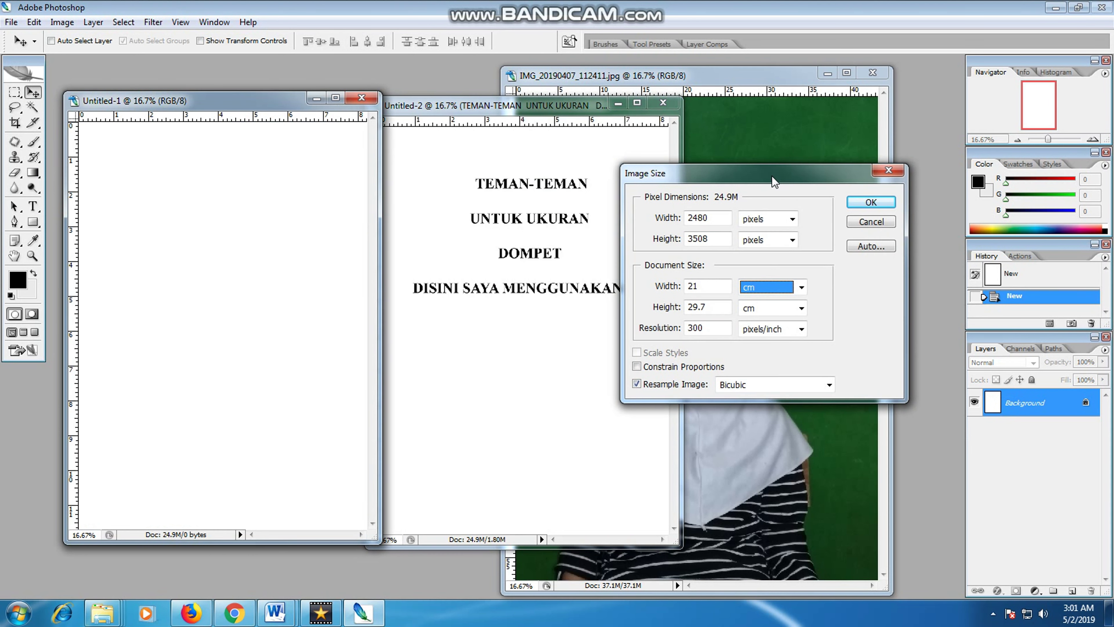
pyautogui.moveTo(706, 286); pyautogui.dragTo(684, 283)
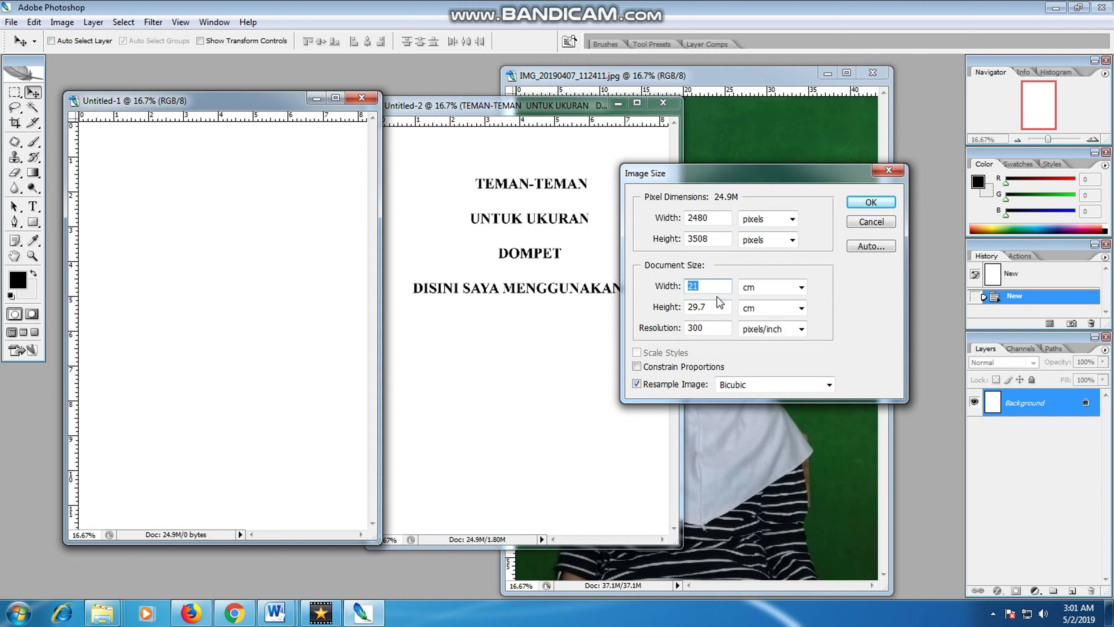
pyautogui.write('5.6')
pyautogui.moveTo(707, 307); pyautogui.dragTo(659, 302)
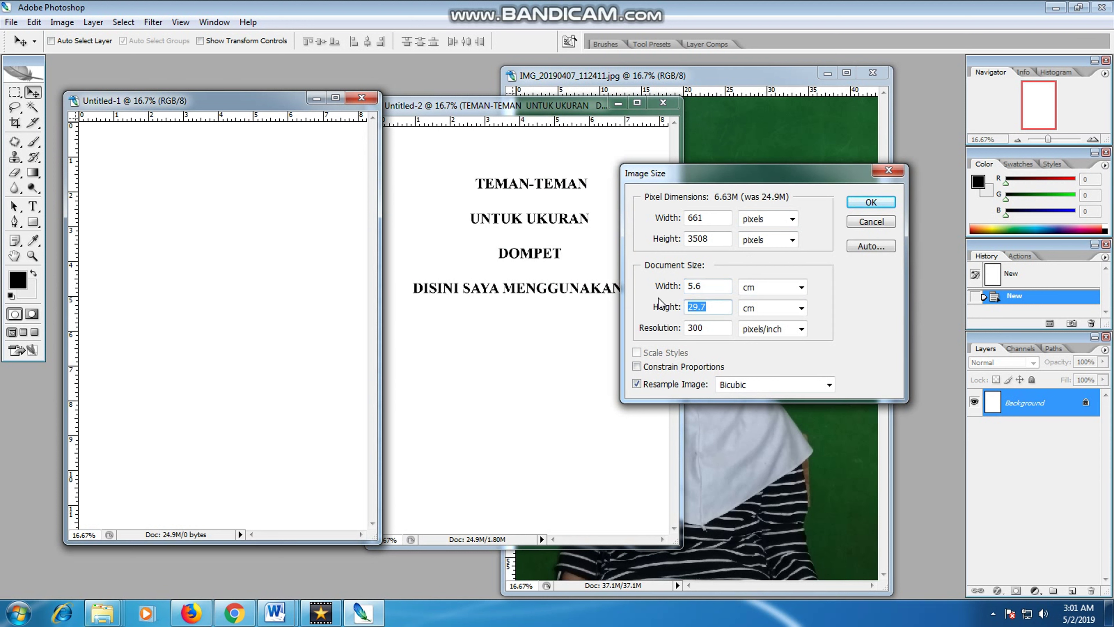
pyautogui.write('7.6')
# Move the instruction page's window away from Untitled-1 and close the Image Size dialog without applying it.
pyautogui.moveTo(737, 175); pyautogui.dragTo(592, 262)
pyautogui.moveTo(562, 111); pyautogui.dragTo(678, 43)
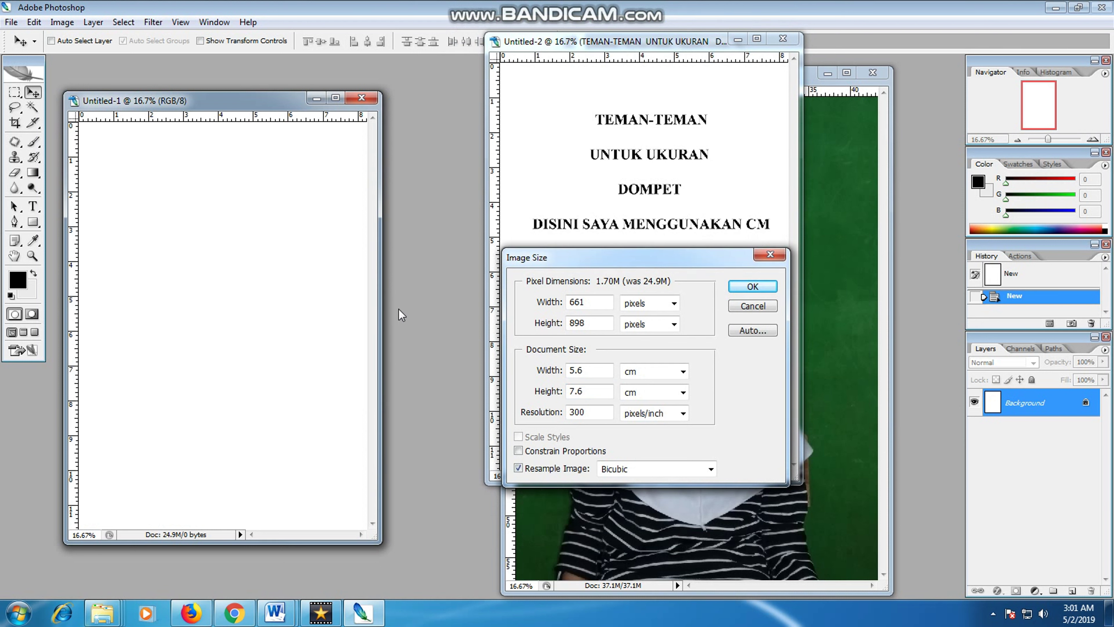
pyautogui.click(779, 258)
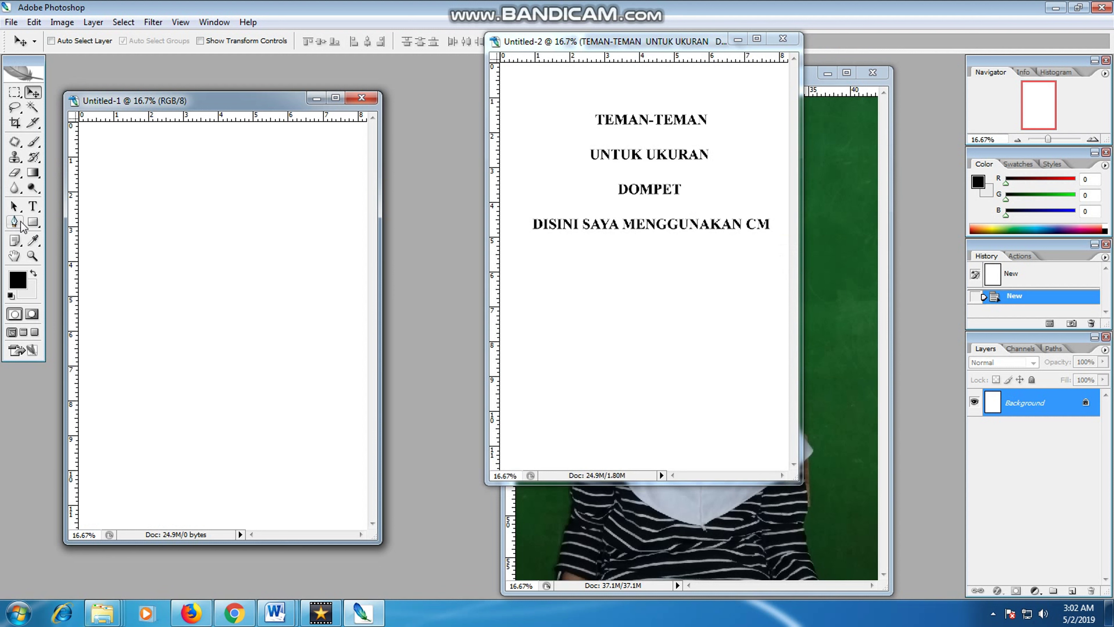
# Write "TADI ADALAH GAMBAR UNTUK MENYETING" and "UKURANNYA" as a new two-line text below the first block, centred on the page.
pyautogui.click(32, 208)
pyautogui.click(545, 275)
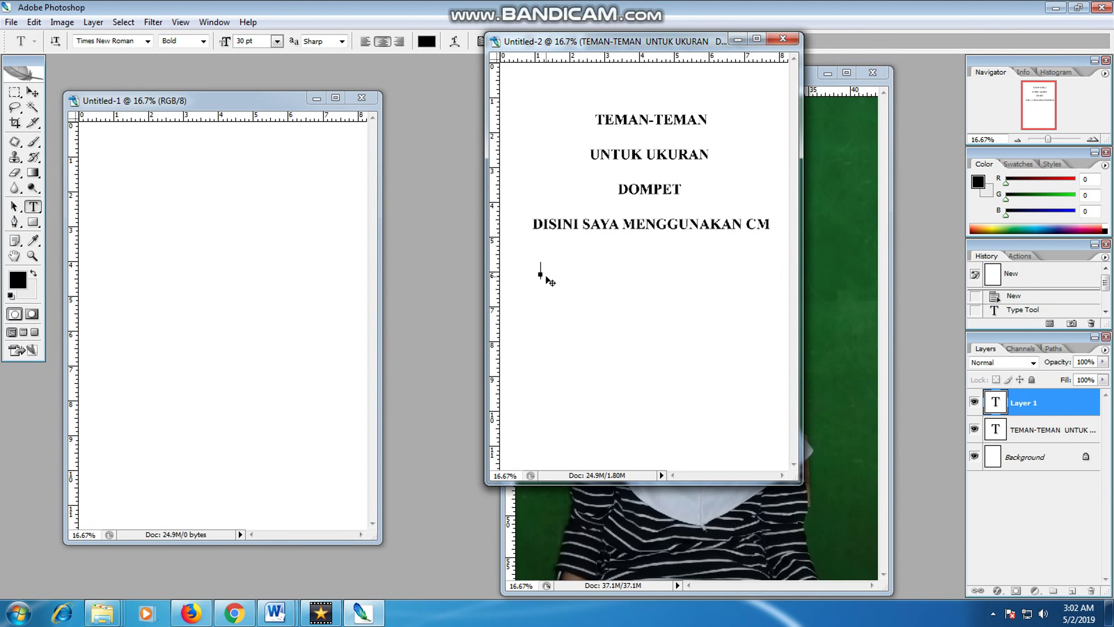
pyautogui.write('TADI ADA')
pyautogui.write('LAH GAMBAR ')
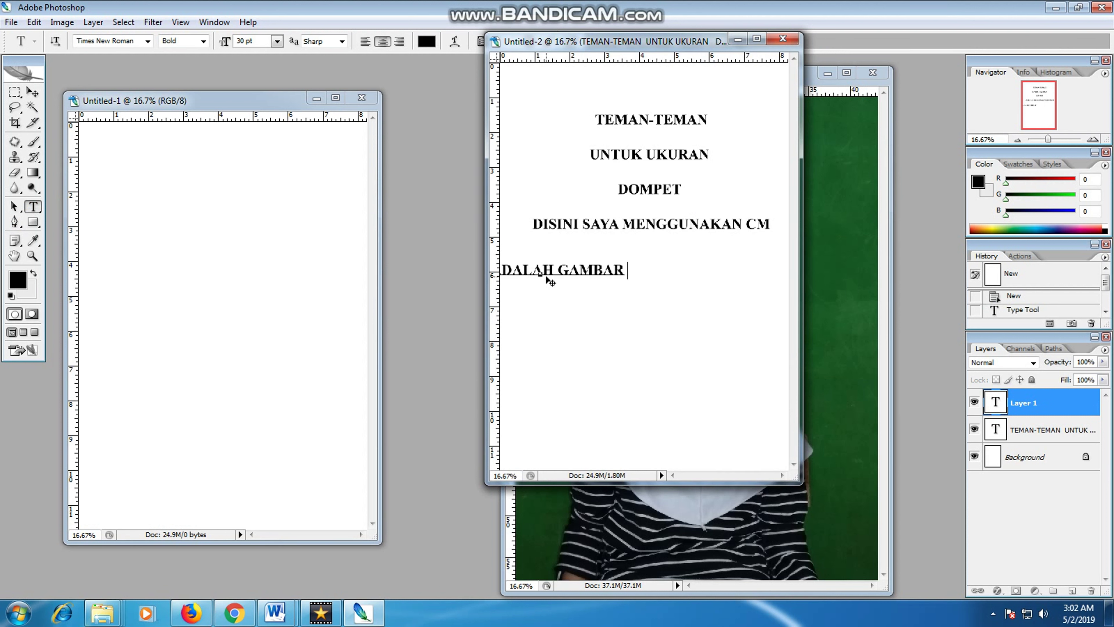
pyautogui.write('UNTUK ME')
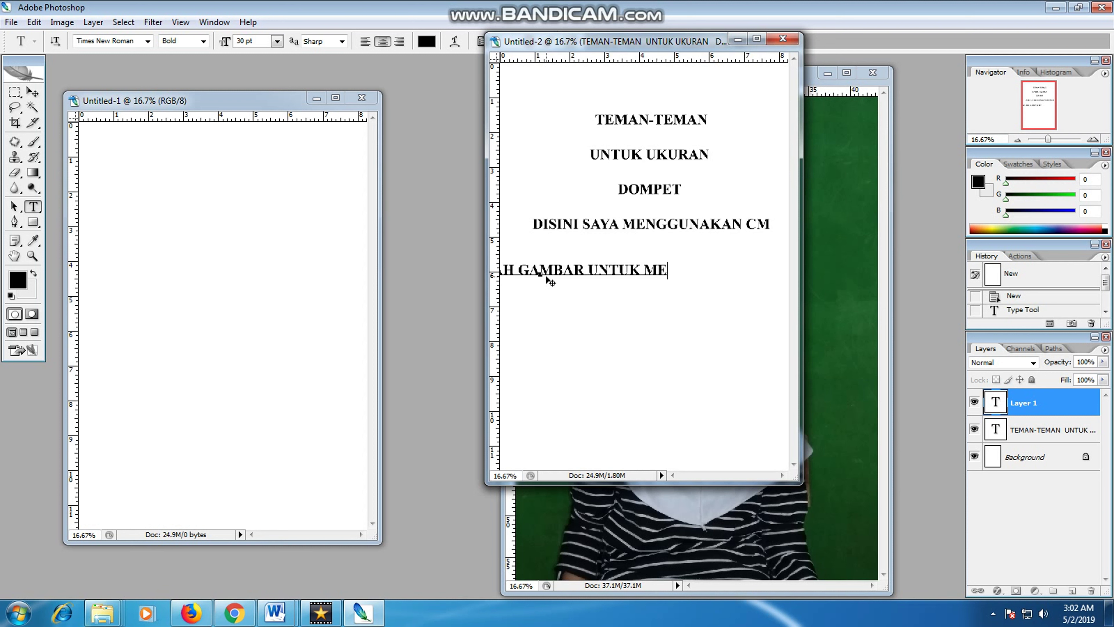
pyautogui.write('NYETIN')
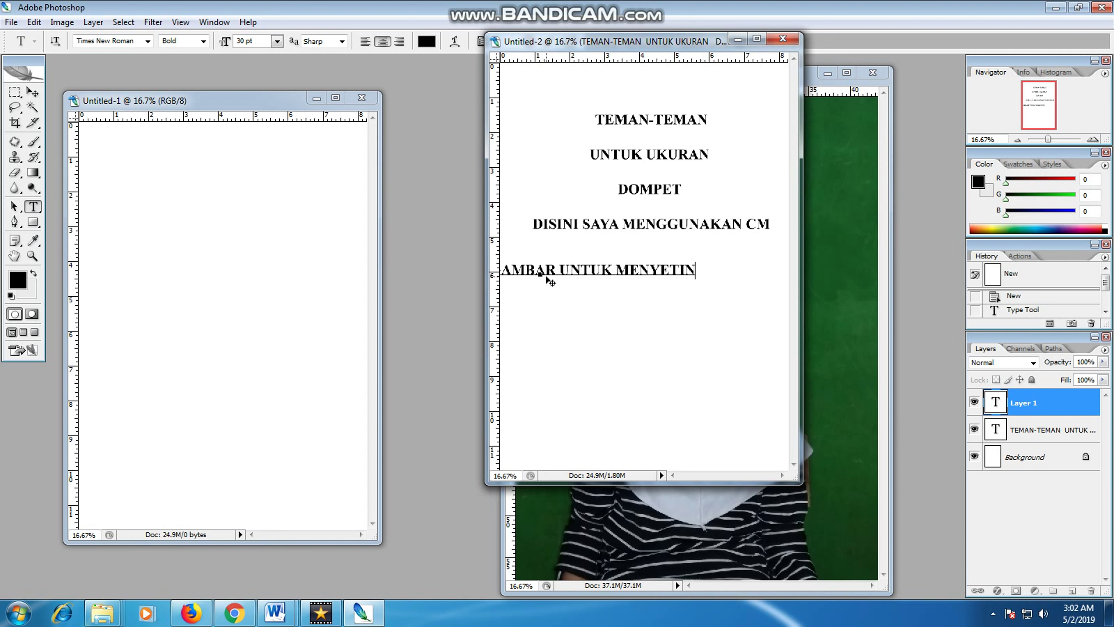
pyautogui.write('G UKURANNYA')
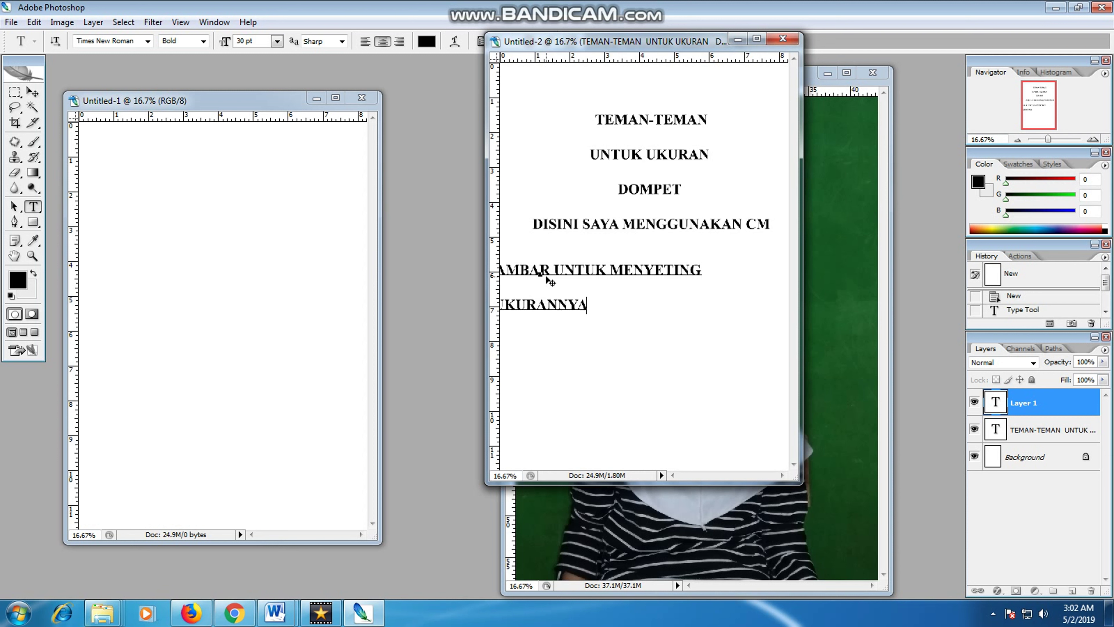
pyautogui.click(32, 92)
pyautogui.moveTo(562, 275); pyautogui.dragTo(657, 274)
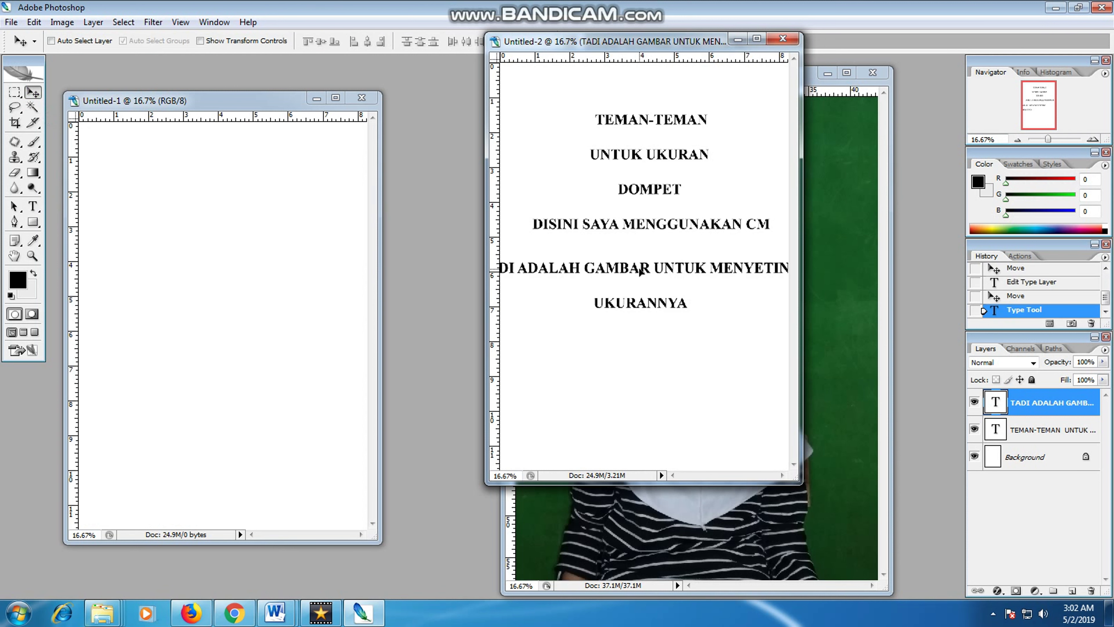
# Break the new text before "UNTUK MENYETING" to make three lines and move it up closer to the first block.
pyautogui.click(34, 208)
pyautogui.click(654, 269)
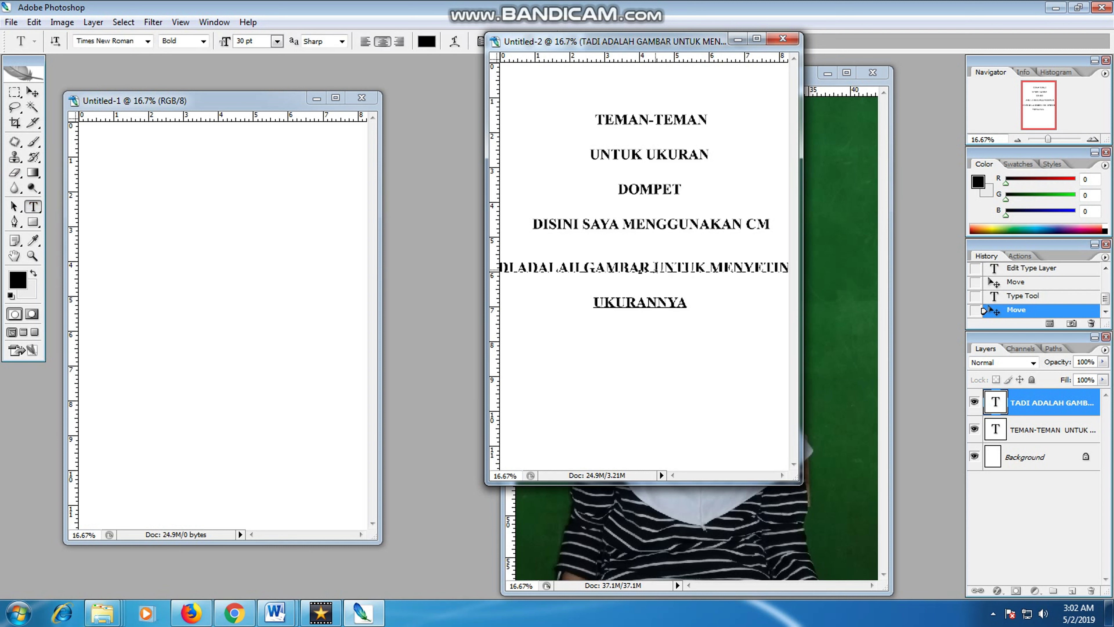
pyautogui.press('Return')
pyautogui.press('Return')
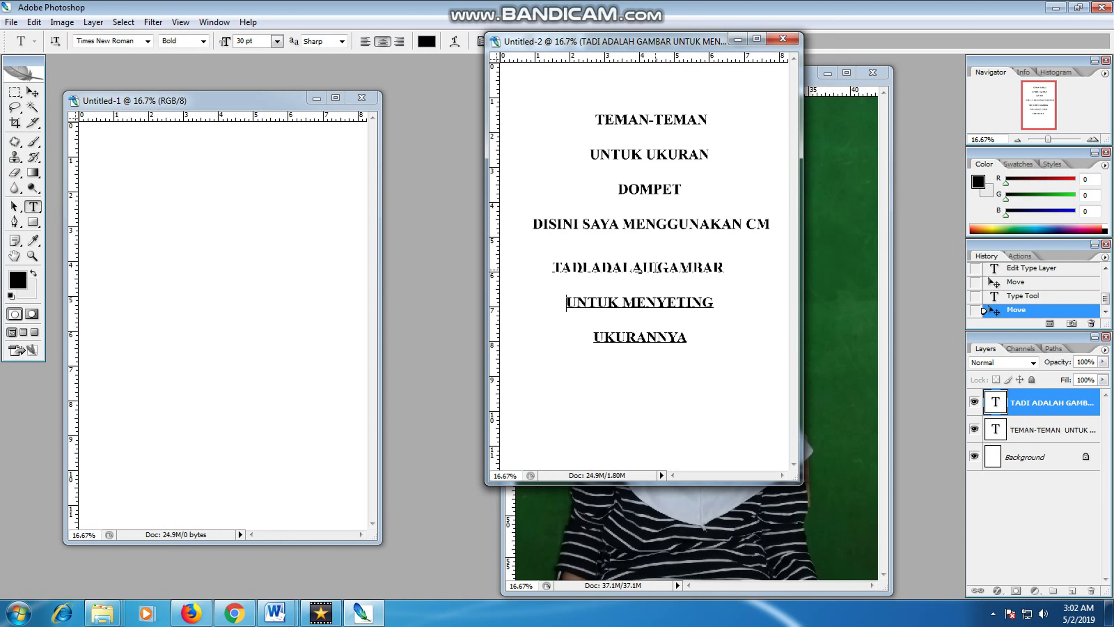
pyautogui.click(32, 92)
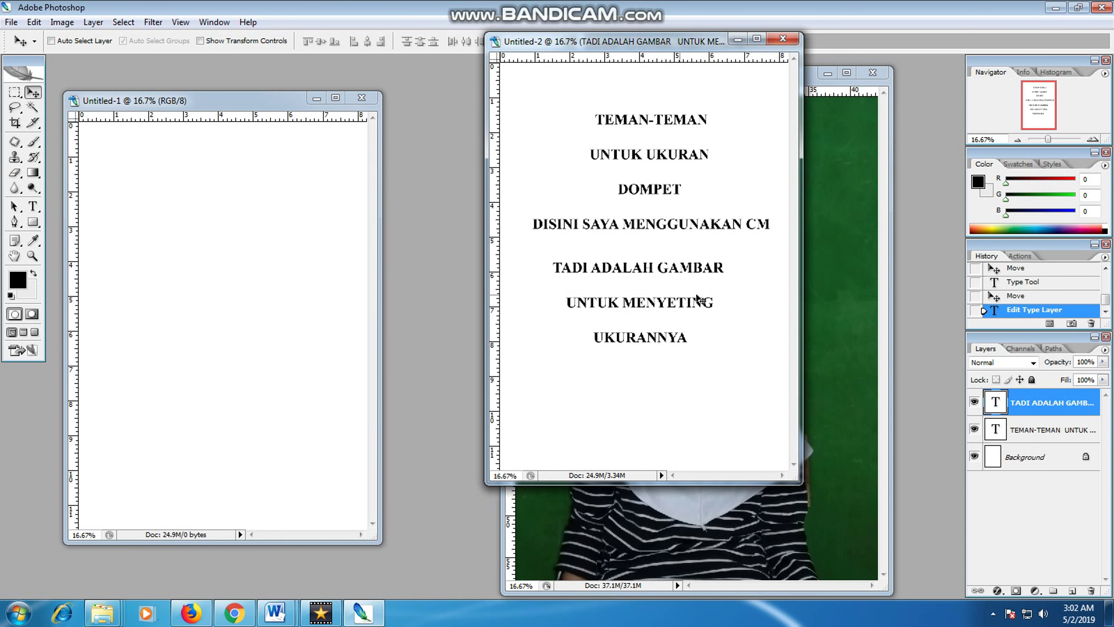
pyautogui.moveTo(678, 312); pyautogui.dragTo(691, 298)
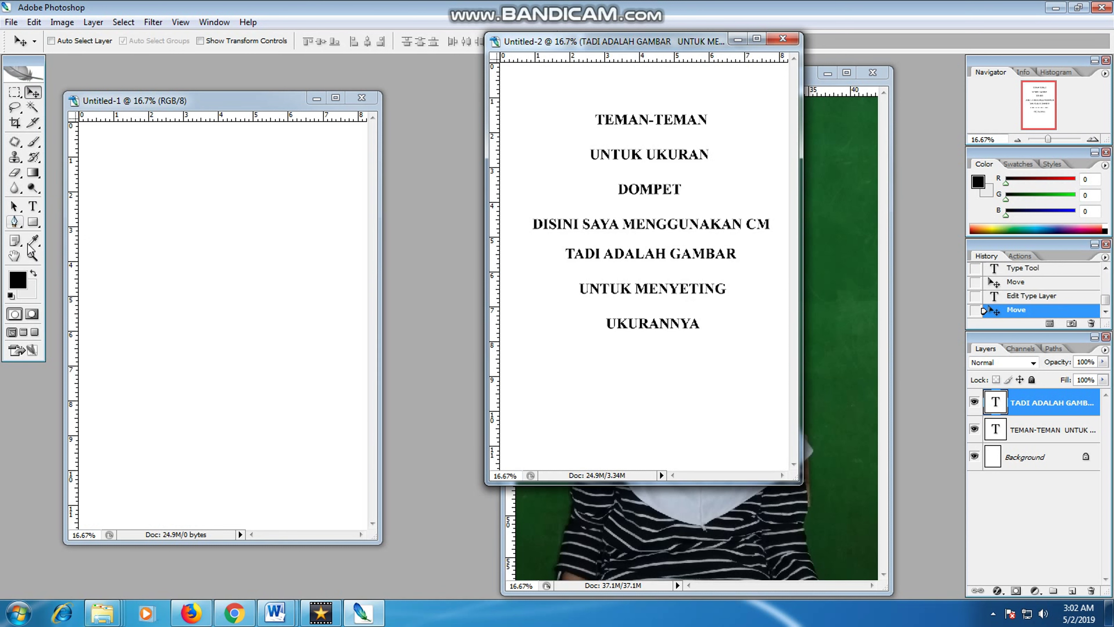
# Write "LANGSUNG SAJA KITA PRAKTEKAN" as a separate text below "UKURANNYA" and centre it on the page.
pyautogui.click(32, 206)
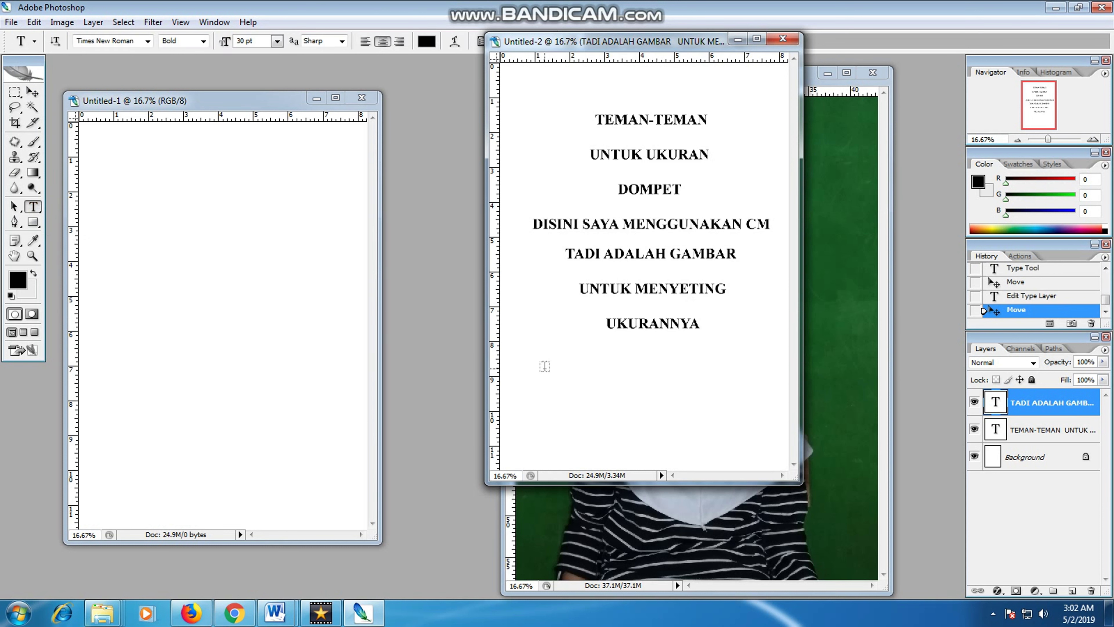
pyautogui.click(544, 366)
pyautogui.write('LA')
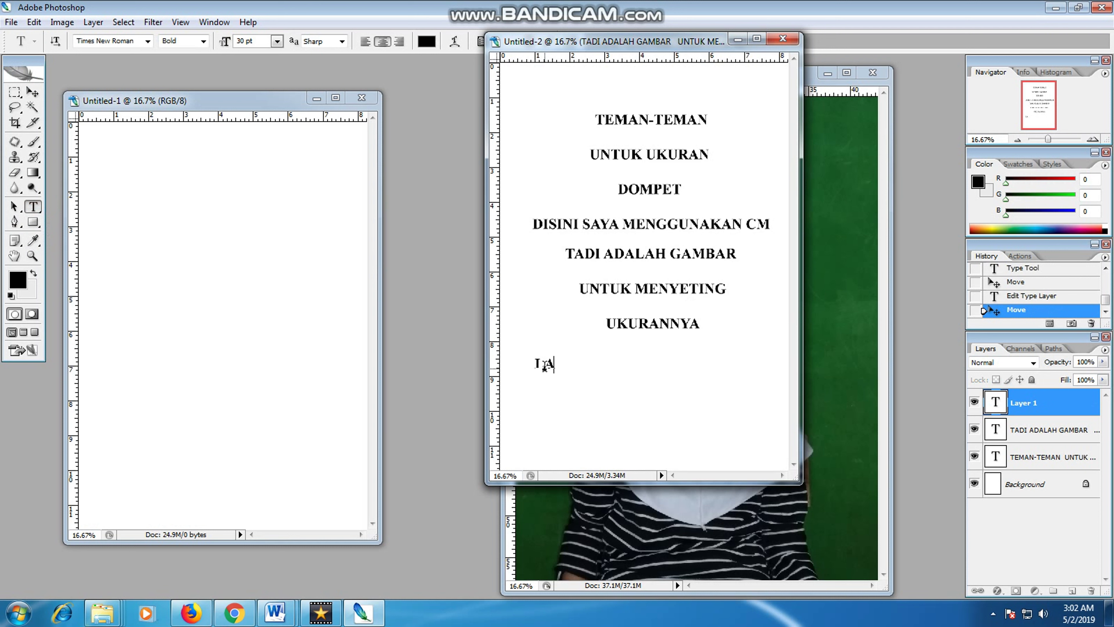
pyautogui.write('NGSUNG SAJA KITA PRAKTEKAN')
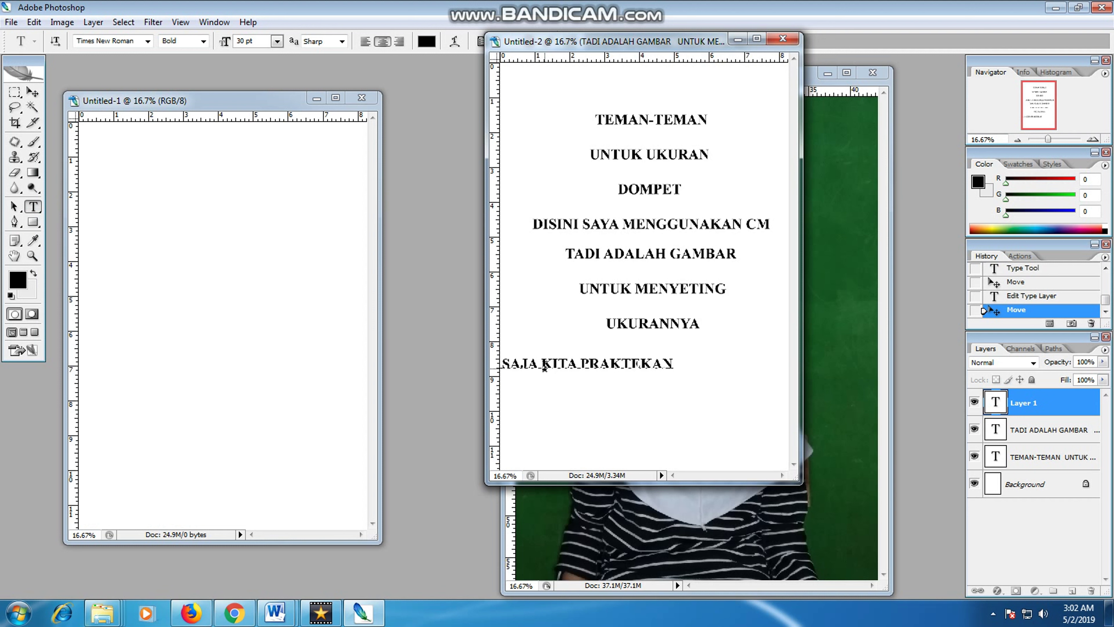
pyautogui.click(33, 92)
pyautogui.moveTo(628, 373); pyautogui.dragTo(726, 370)
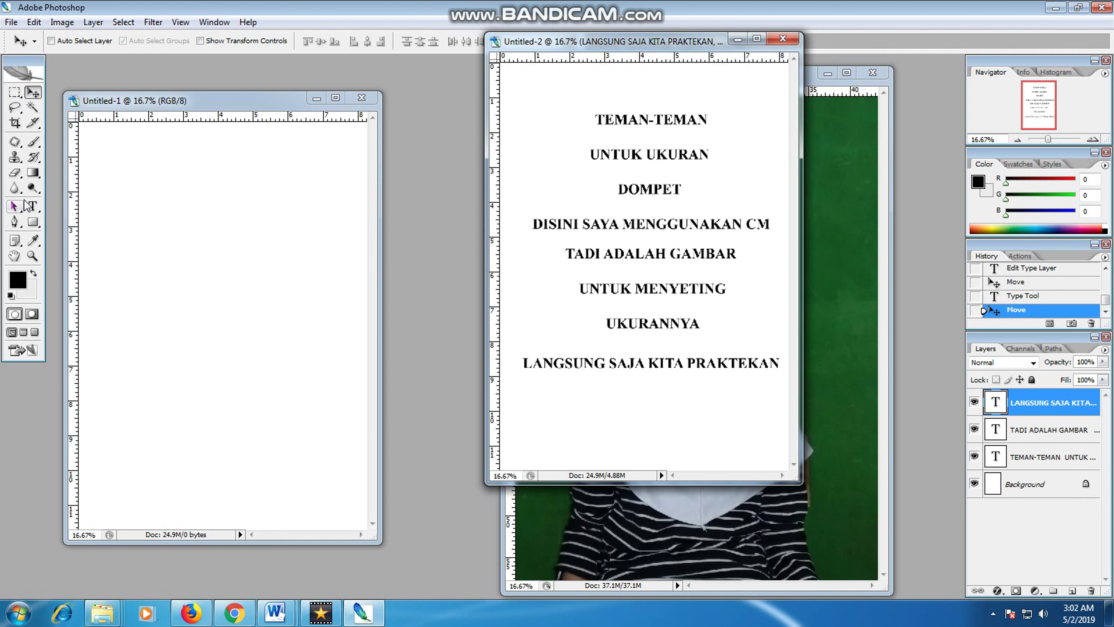
# Write "PERHATIKAN YA TEMAN-TEMAN" as a separate text below "LANGSUNG SAJA KITA PRAKTEKAN" and centre it on the page.
pyautogui.click(32, 206)
pyautogui.click(566, 404)
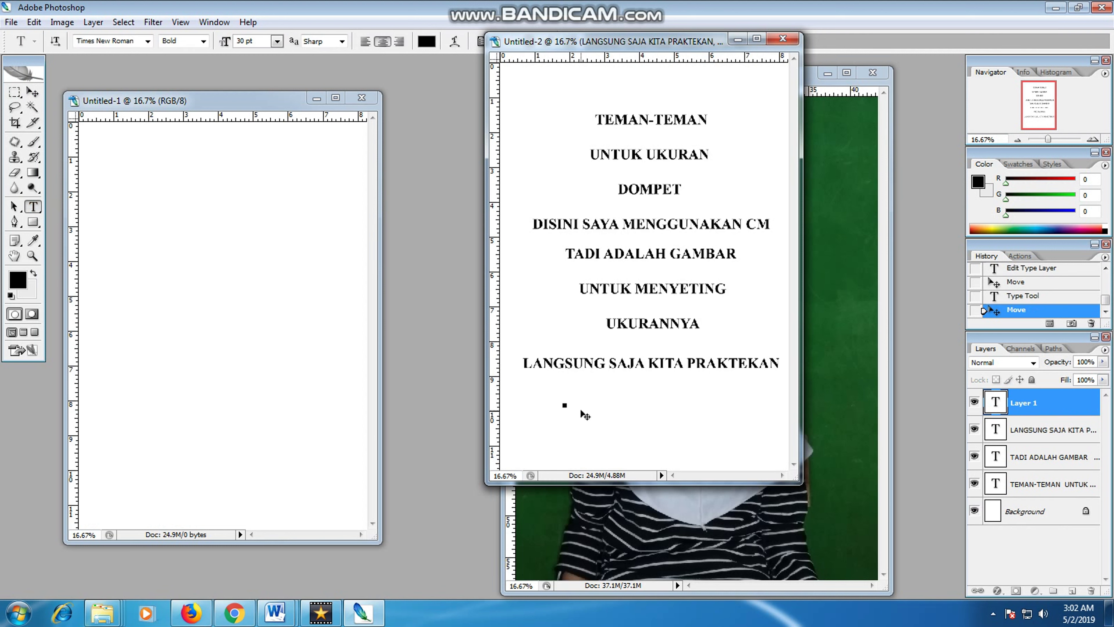
pyautogui.write('PERHATIKAN YA TE')
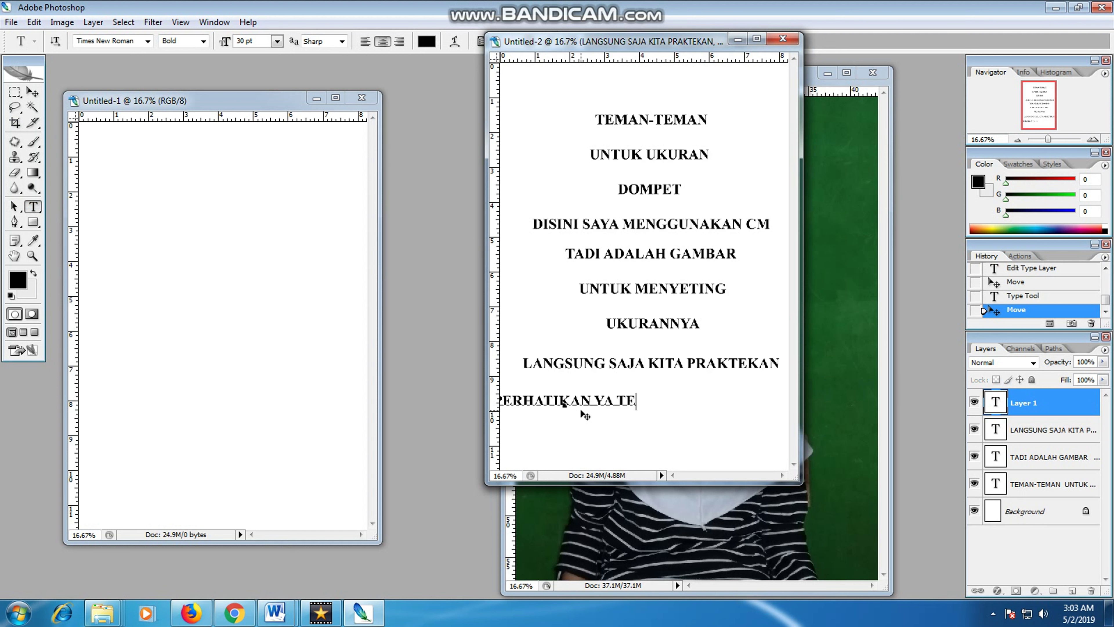
pyautogui.write('MAN-')
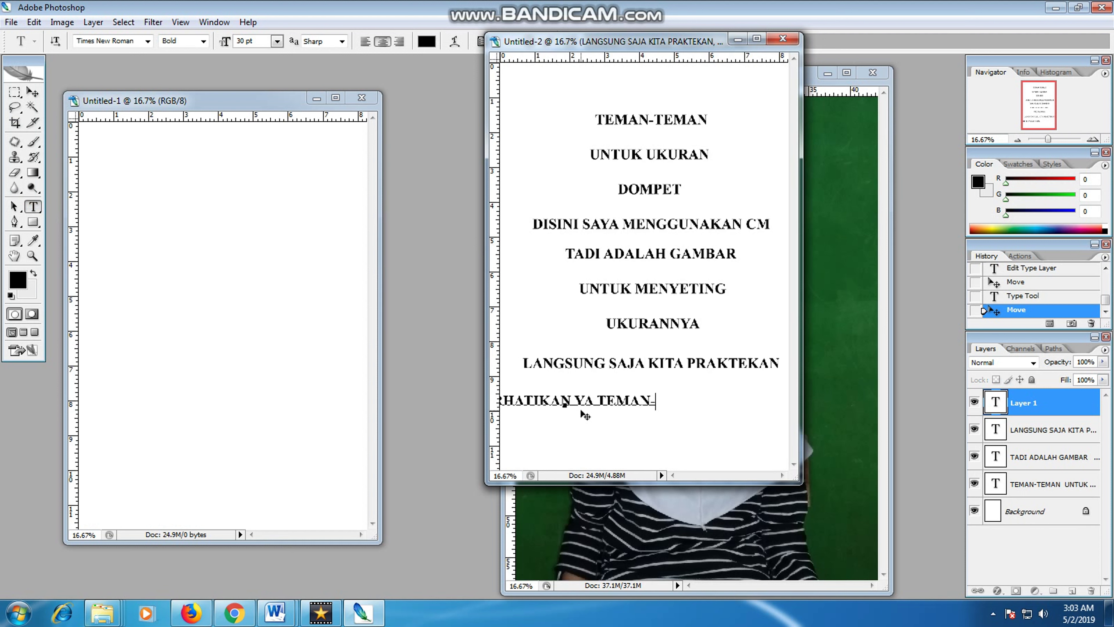
pyautogui.write('TEMAN')
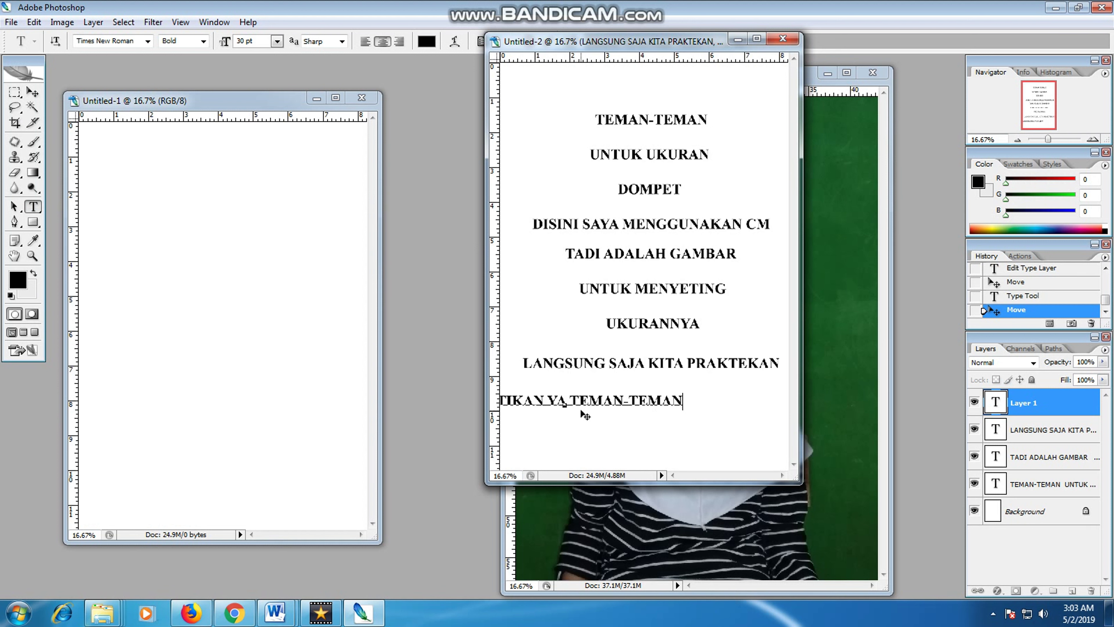
pyautogui.click(32, 92)
pyautogui.moveTo(658, 413); pyautogui.dragTo(741, 421)
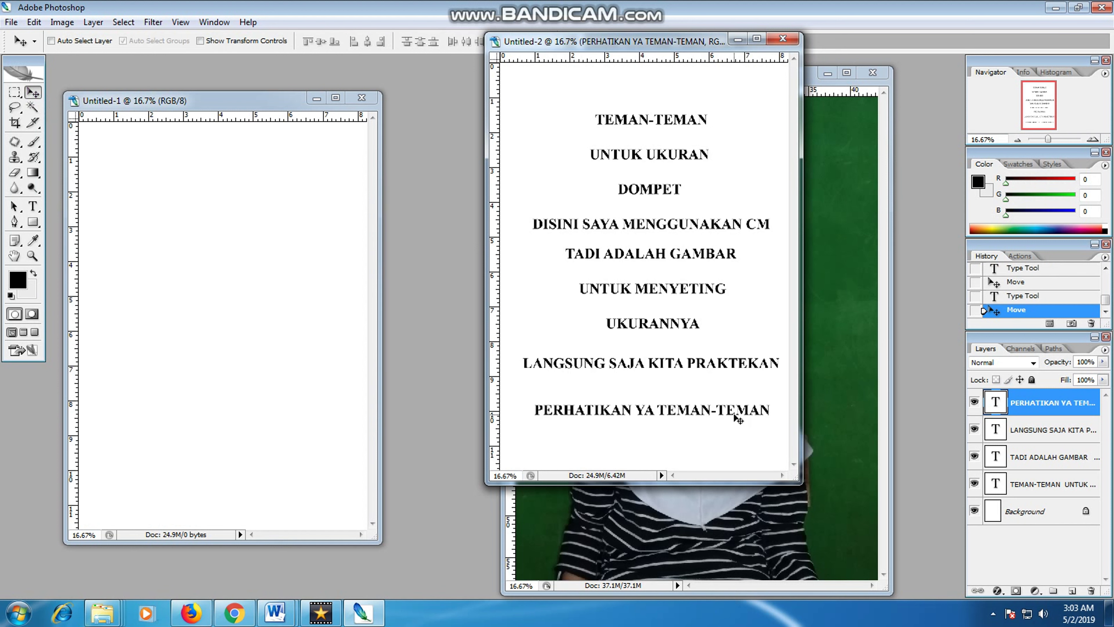
# Close the instruction page without saving it and shift Untitled-1's window closer to the photo.
pyautogui.click(783, 39)
pyautogui.click(559, 232)
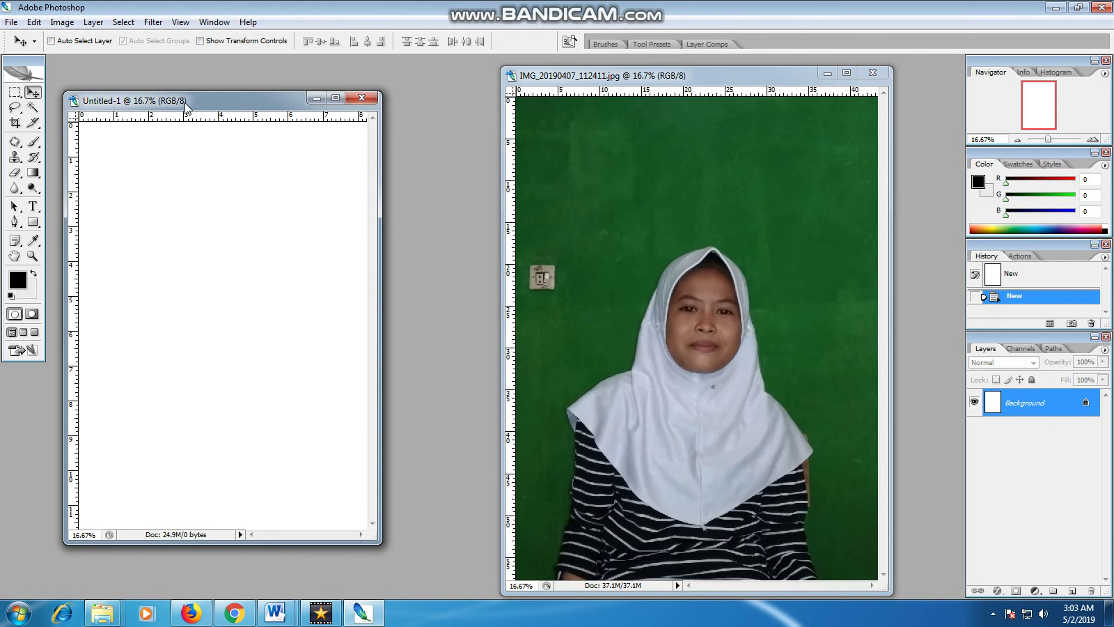
pyautogui.moveTo(245, 103); pyautogui.dragTo(264, 103)
pyautogui.rightClick(266, 102)
pyautogui.click(303, 126)
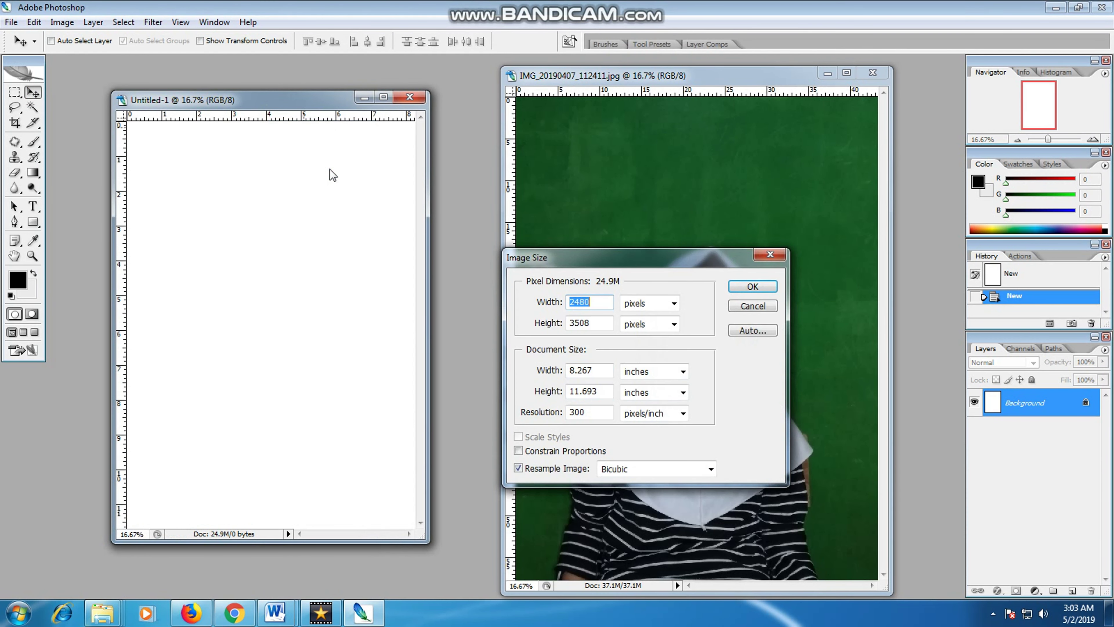
pyautogui.click(650, 370)
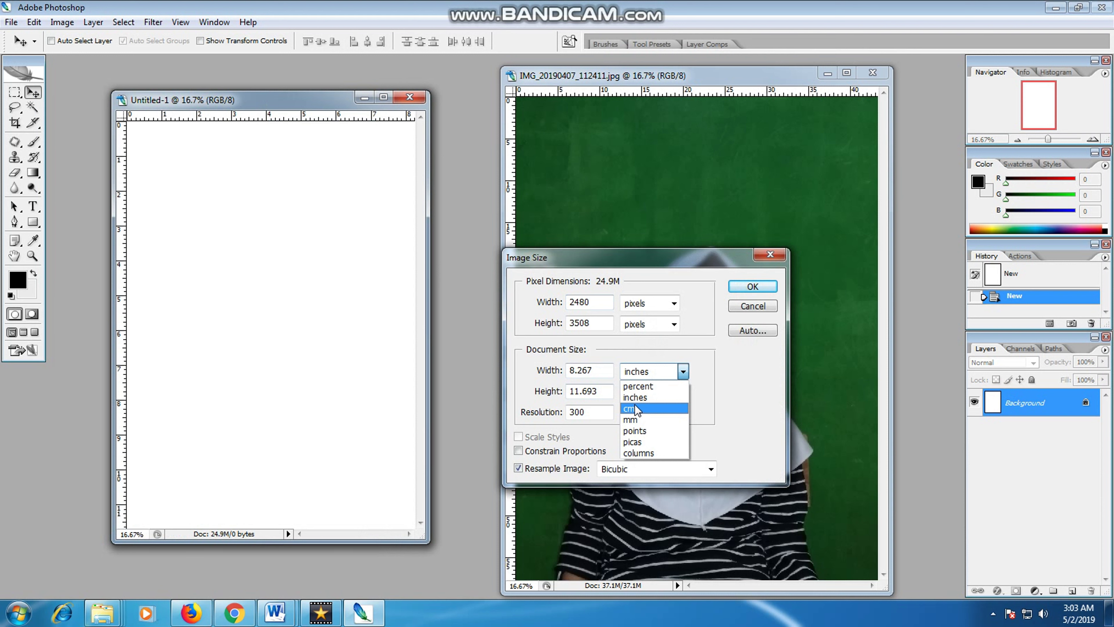
pyautogui.click(767, 257)
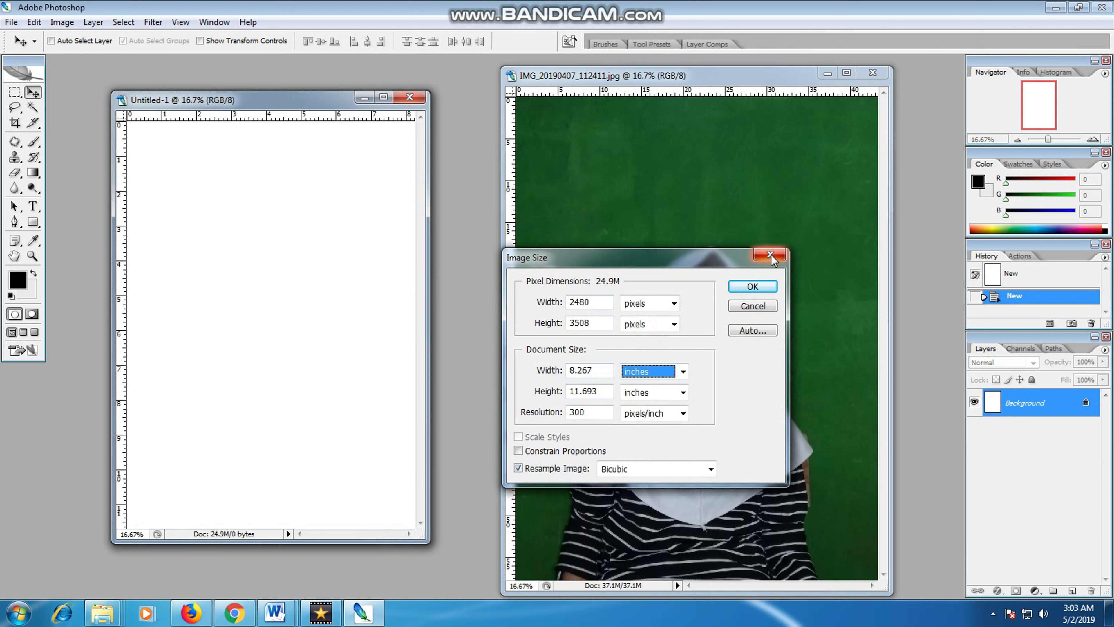
pyautogui.click(770, 255)
# Open Untitled-1's Image Size settings, switch the document size units to cm and set the width to 5.6 cm.
pyautogui.rightClick(245, 99)
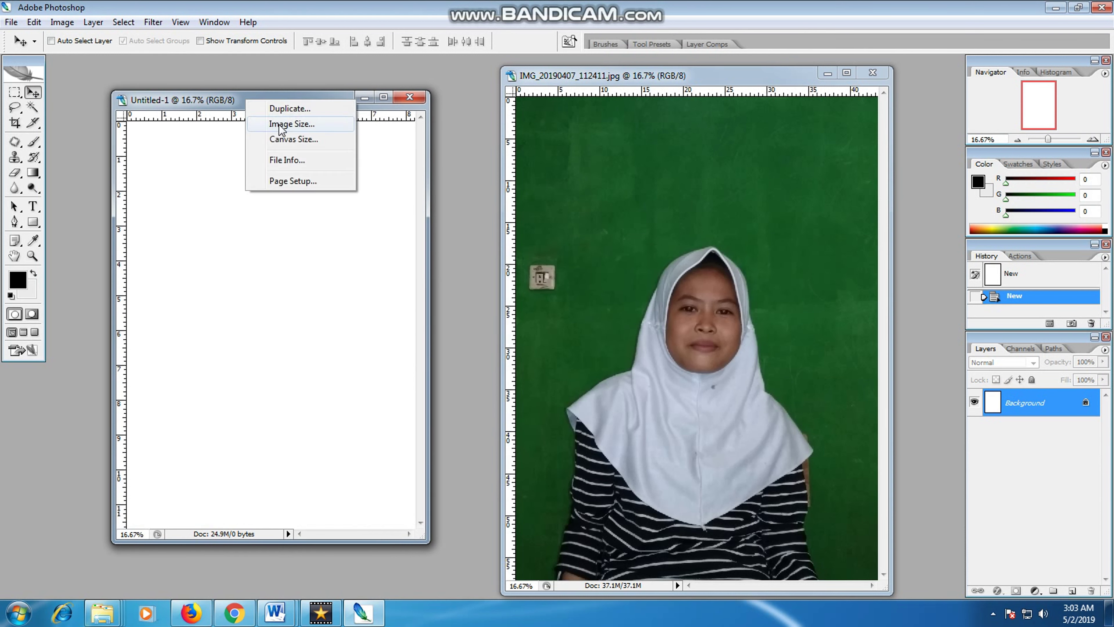
pyautogui.click(279, 125)
pyautogui.moveTo(649, 258); pyautogui.dragTo(364, 169)
pyautogui.click(377, 285)
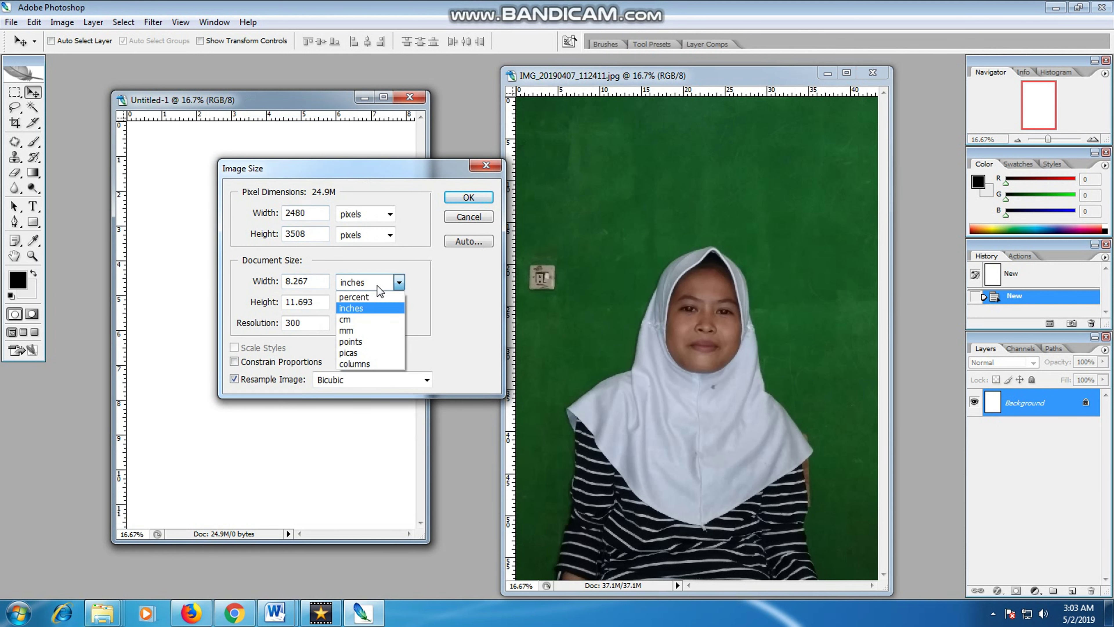
pyautogui.click(359, 319)
pyautogui.moveTo(326, 281); pyautogui.dragTo(220, 280)
pyautogui.write('5.6')
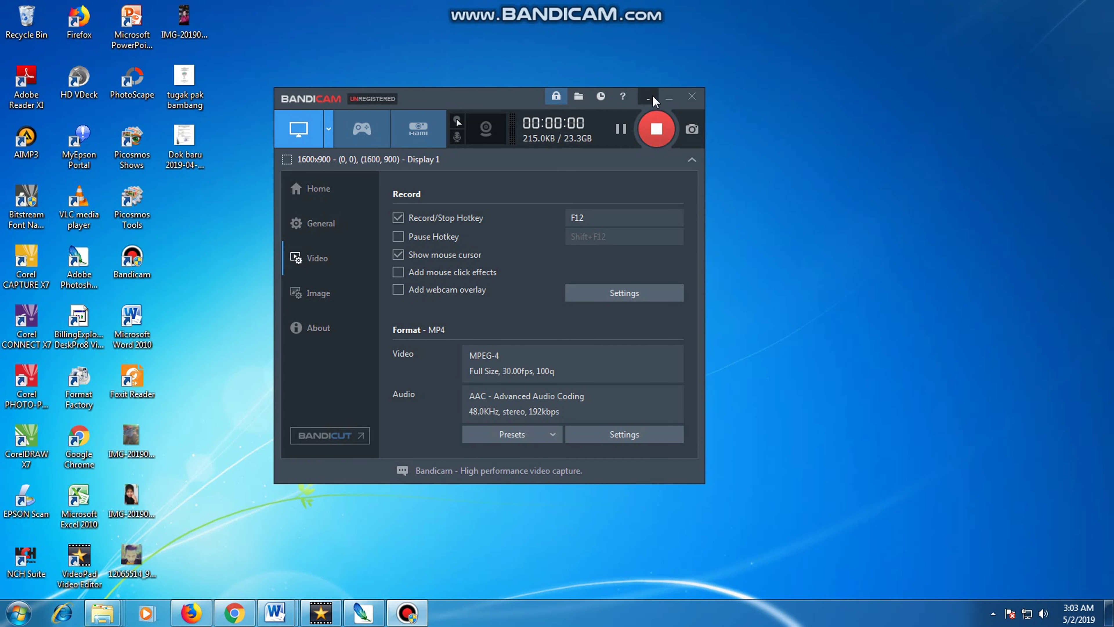
# Return to Photoshop, set Untitled-1's document height to 7.6 cm and apply the new size, then enlarge its window.
pyautogui.click(650, 93)
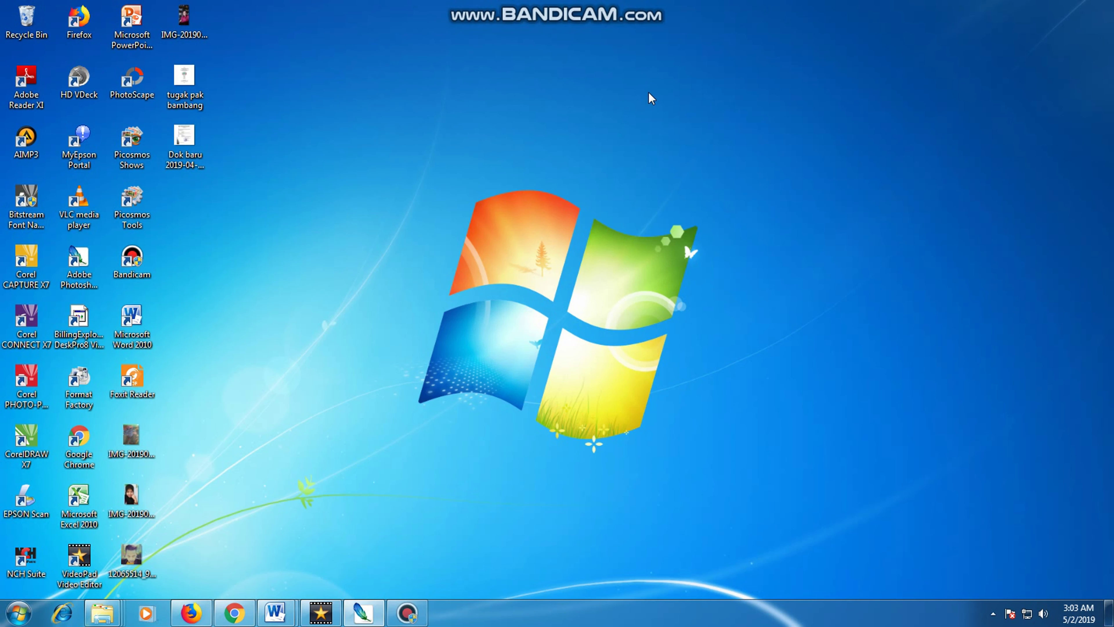
pyautogui.click(362, 602)
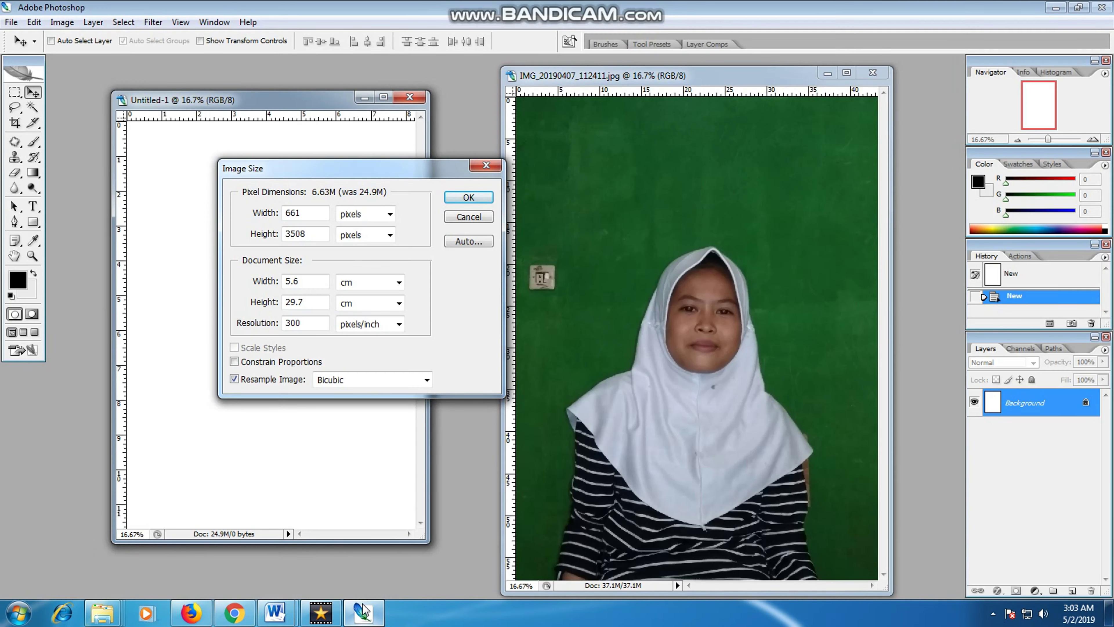
pyautogui.moveTo(392, 173); pyautogui.dragTo(572, 168)
pyautogui.click(517, 293)
pyautogui.doubleClick(492, 293)
pyautogui.write('7.6')
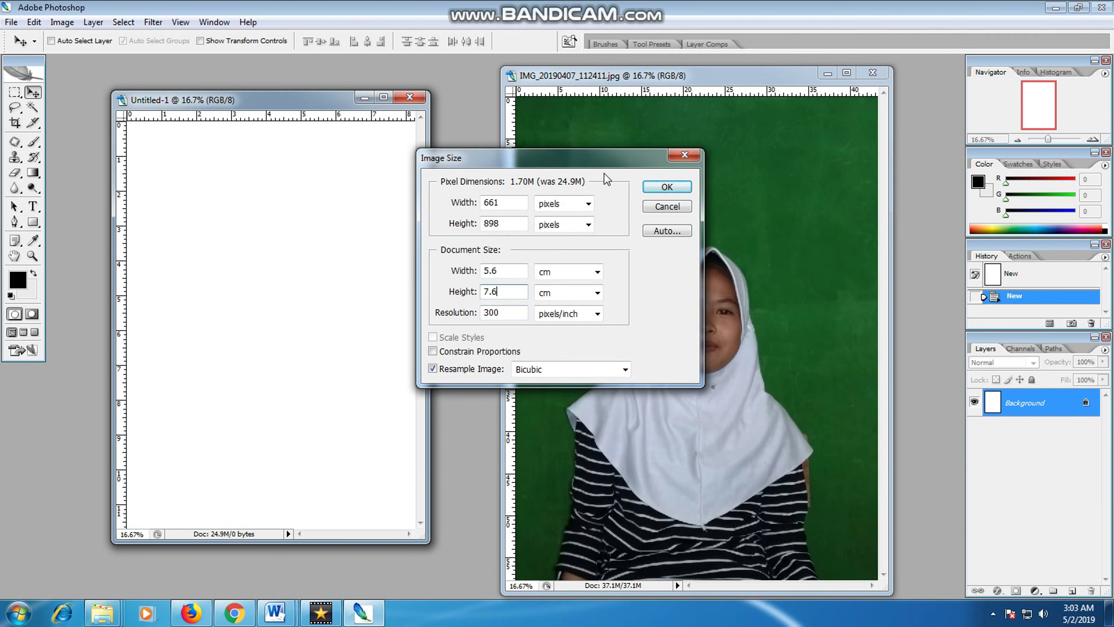
pyautogui.click(666, 187)
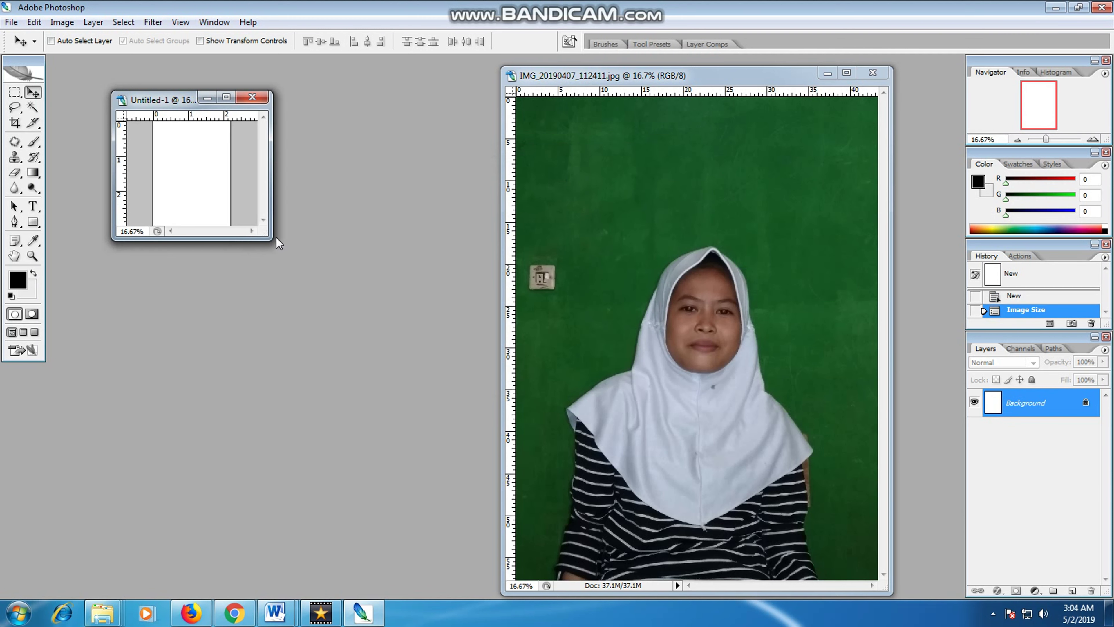
pyautogui.moveTo(267, 238); pyautogui.dragTo(336, 349)
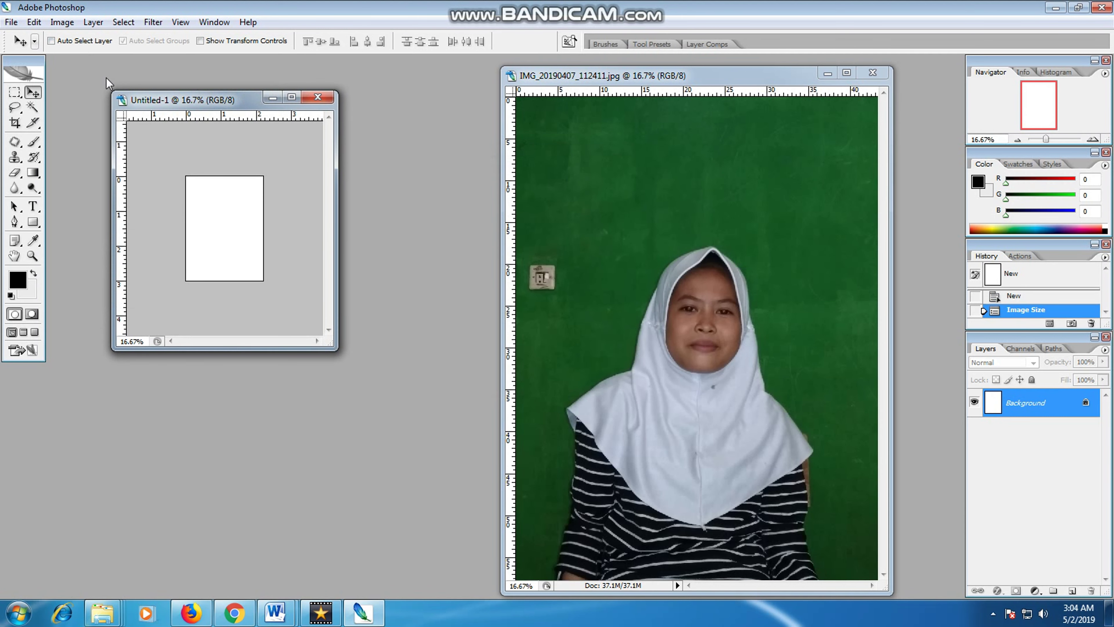
# Create a new white A4 document at 300 pixels/inch and move its window clear of Untitled-1.
pyautogui.click(4, 19)
pyautogui.click(33, 39)
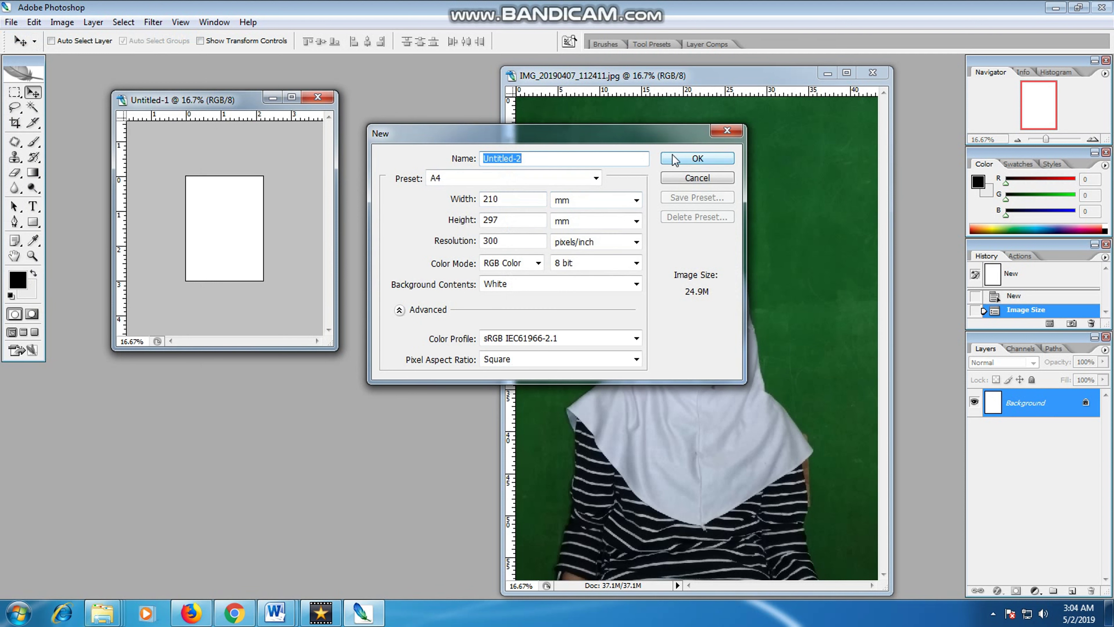
pyautogui.click(666, 158)
pyautogui.moveTo(262, 93); pyautogui.dragTo(596, 111)
# Write the three text lines "SETELAH KITA SETING UKURAN", "DI LAYAR KERTAS BARU" and "LANGKAH SELANJUTNYA" on the new page.
pyautogui.click(33, 207)
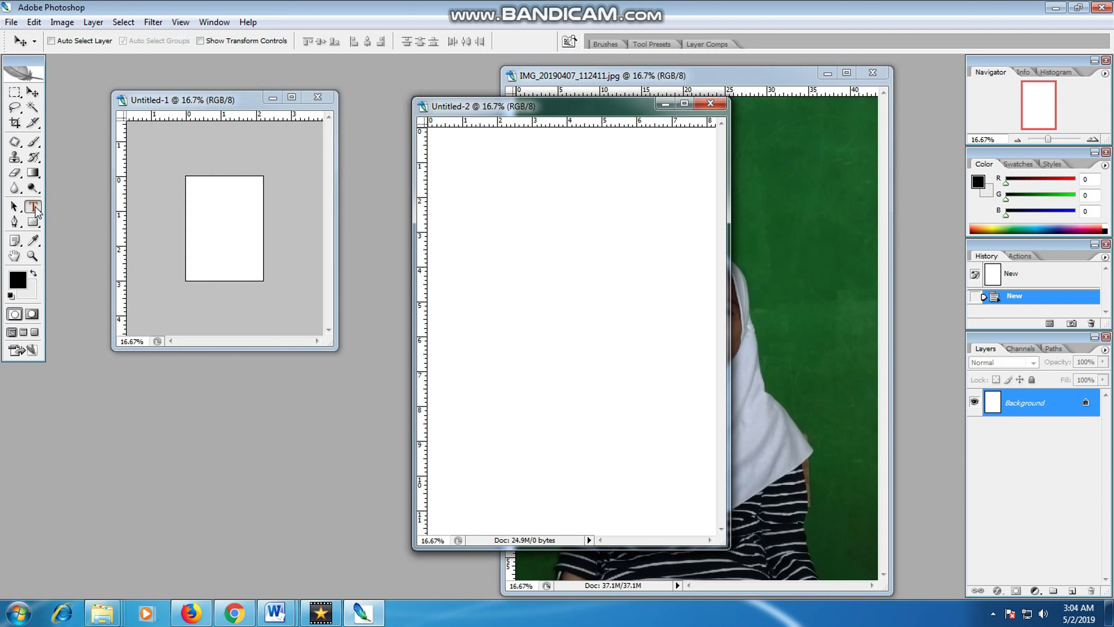
pyautogui.click(488, 228)
pyautogui.write('S')
pyautogui.write('ETELAH ')
pyautogui.write('KITA SETIN')
pyautogui.write('G UKURAN ')
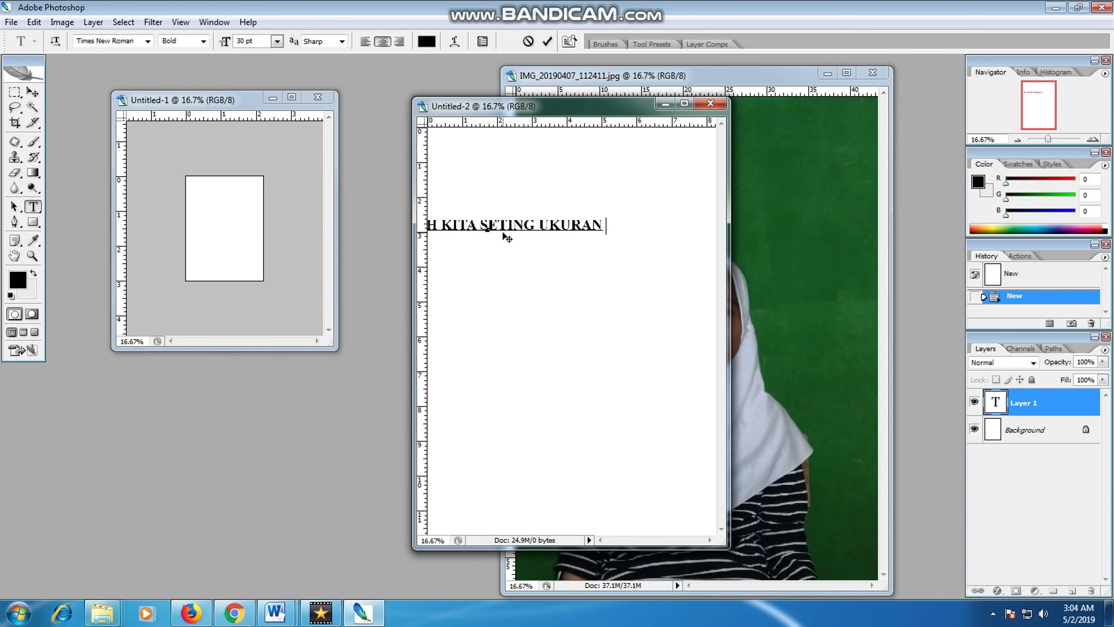
pyautogui.write('DI LAYAR ')
pyautogui.write('KERTAS BAR')
pyautogui.write('U')
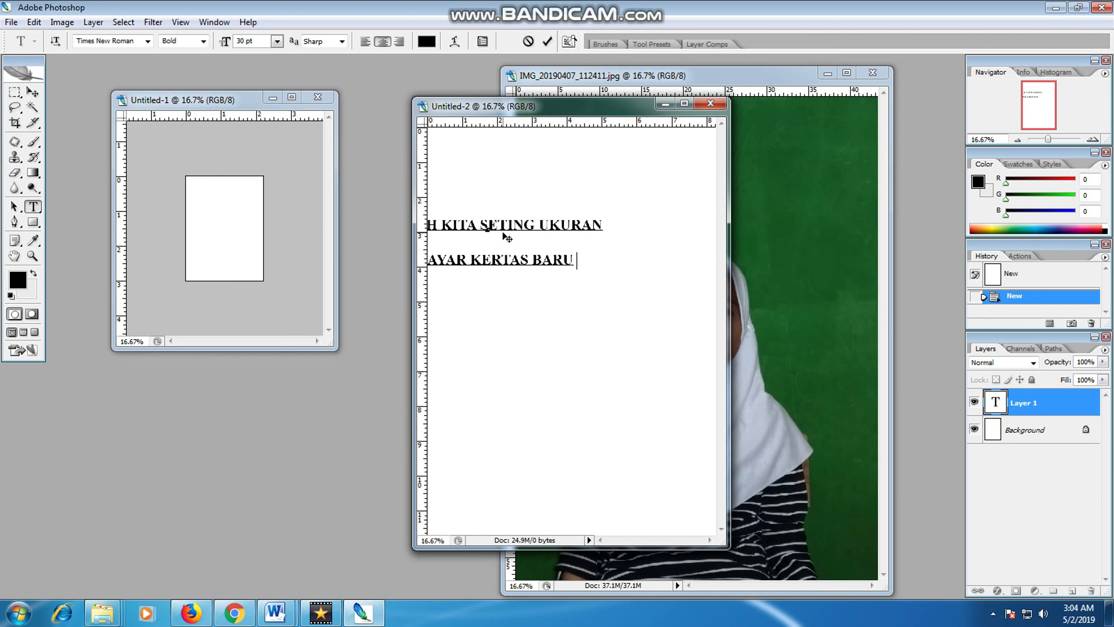
pyautogui.write(' LANGKAH S')
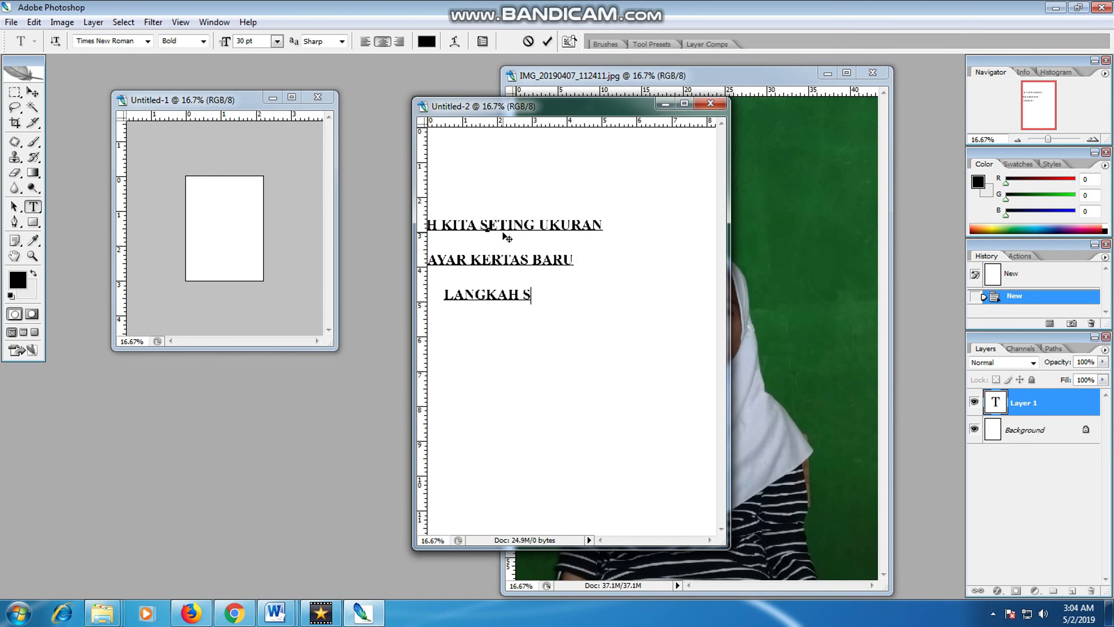
pyautogui.write('ELANJUTNYA ')
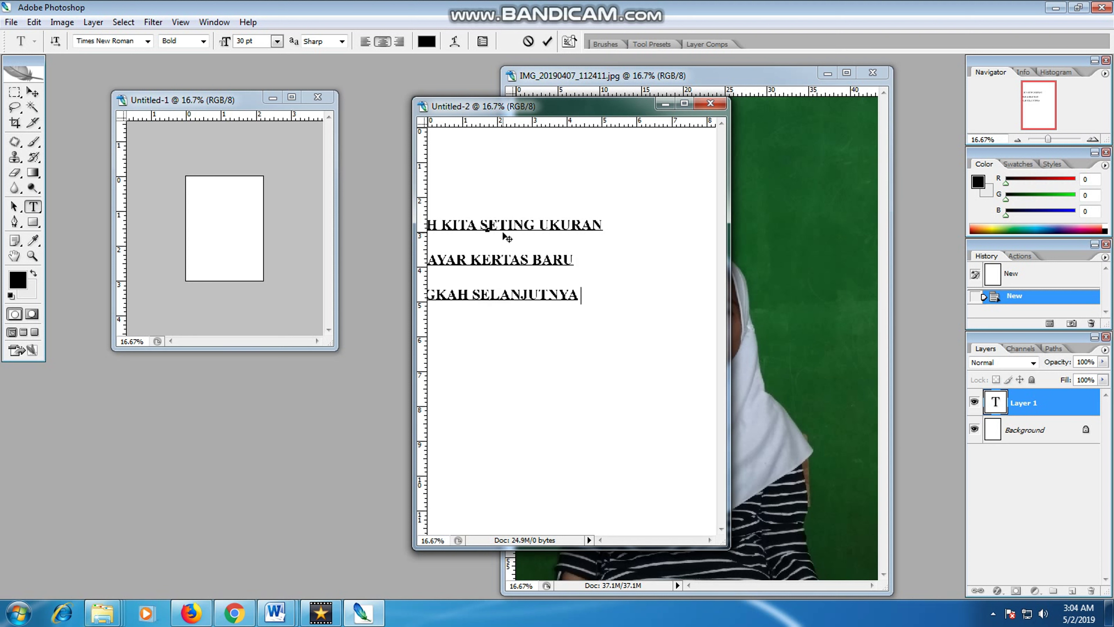
# Continue the text with the lines "MEMINDAHKAN PHOTO NYA", "KE LAYAR BARU YANG SUDAH" and "DI SETING UKURAN DOMPET".
pyautogui.write('MEMINDAHKAN PHOT')
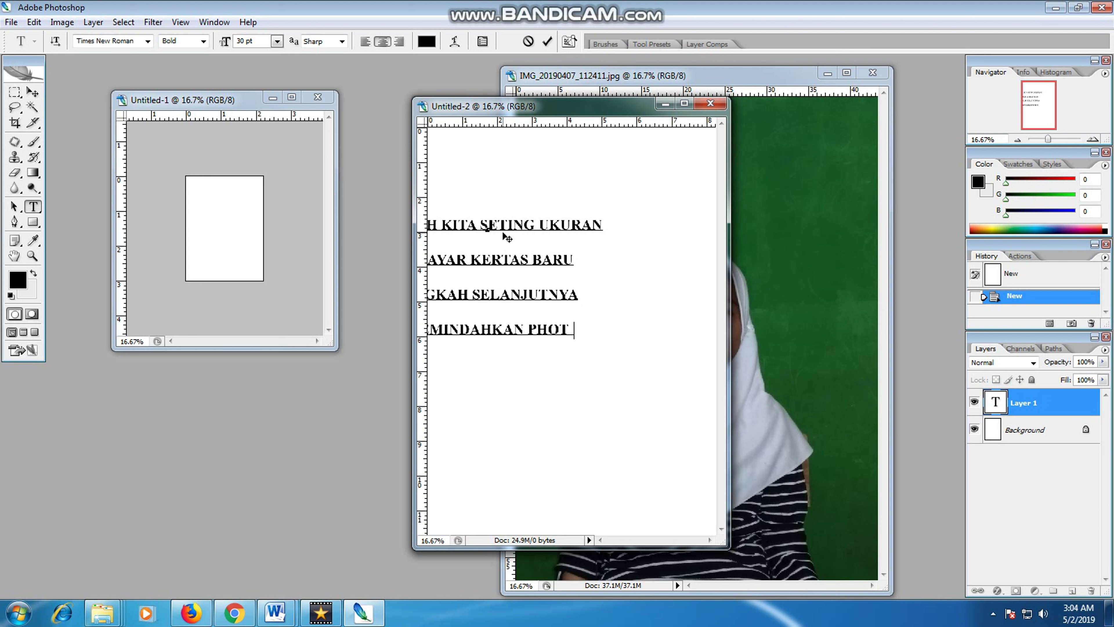
pyautogui.press('BackSpace')
pyautogui.write('OTO')
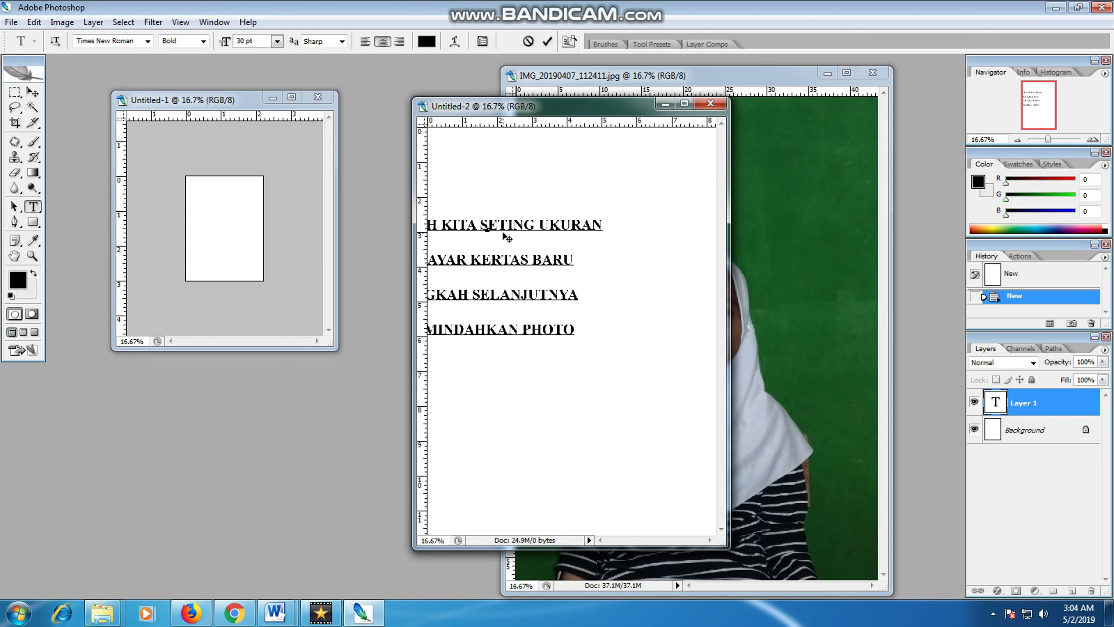
pyautogui.write(' NYA')
pyautogui.write('KE LAYAR ')
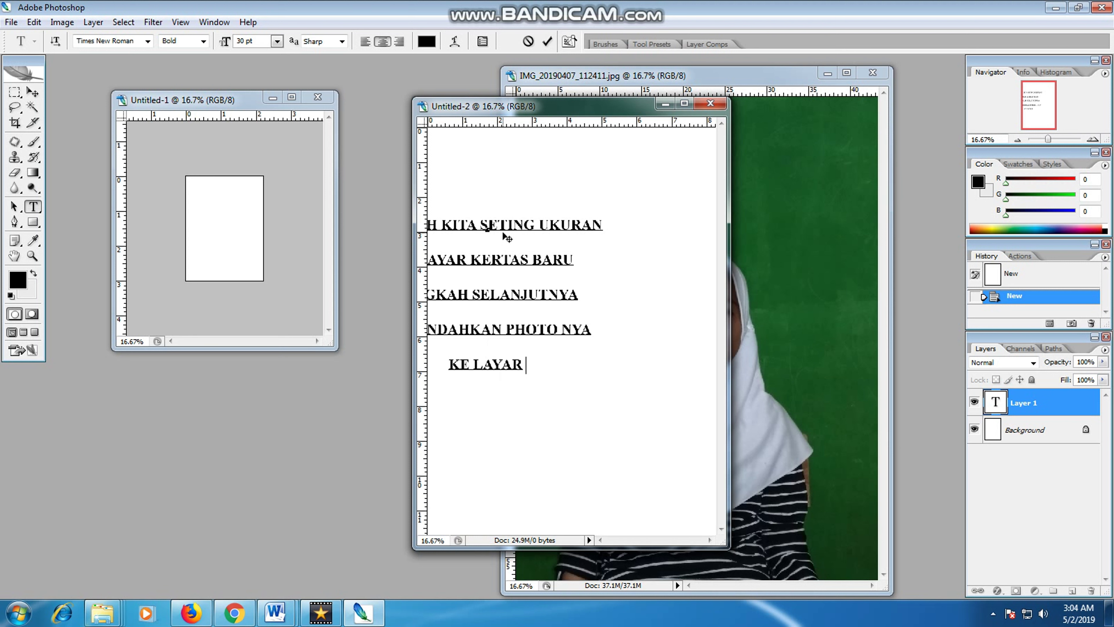
pyautogui.write('BARU YAN')
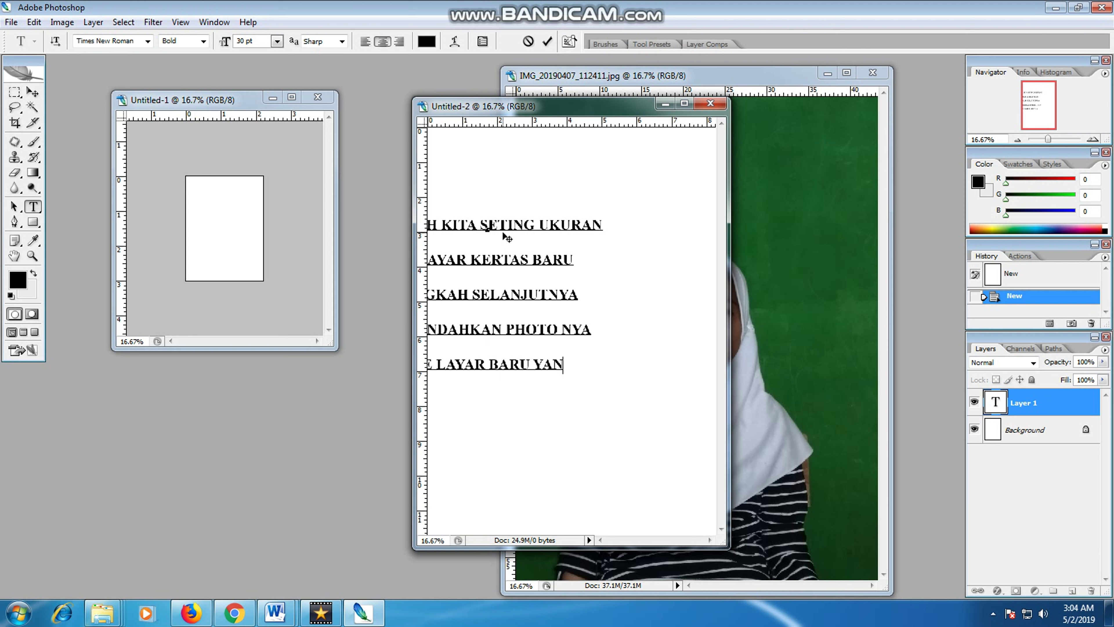
pyautogui.write('G SUDAH')
pyautogui.write('DI SETIN')
pyautogui.write('G UKURAN')
pyautogui.write(' DOMPET')
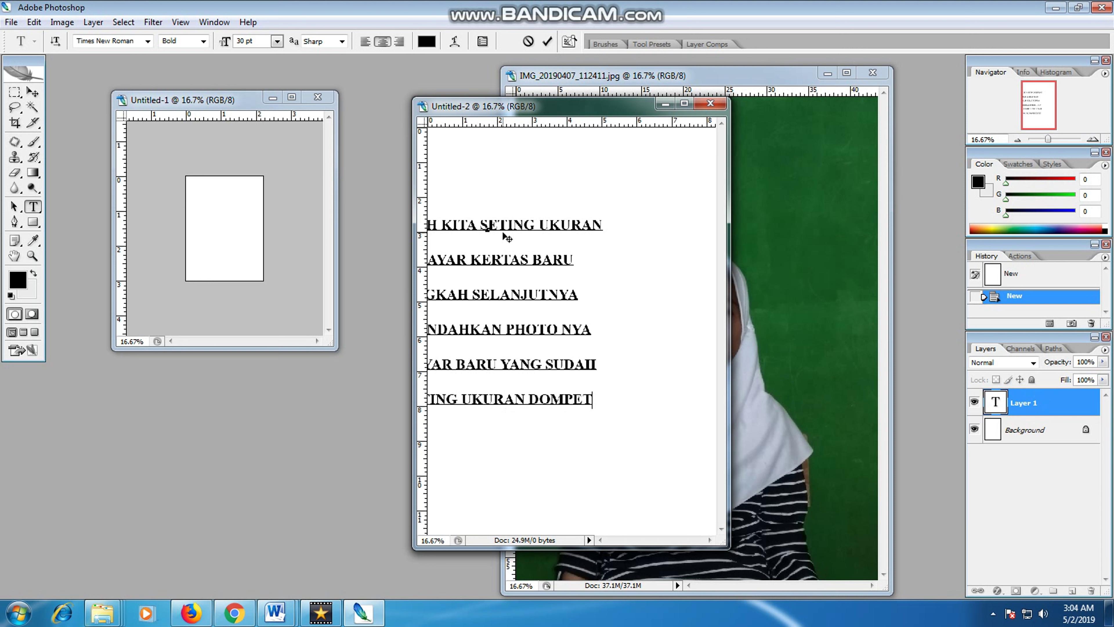
# Finish the text with the lines "CARANYA PERHATIKAN YA" and "TEMAN-TEMAN" and centre the whole block on the page.
pyautogui.write(' CA')
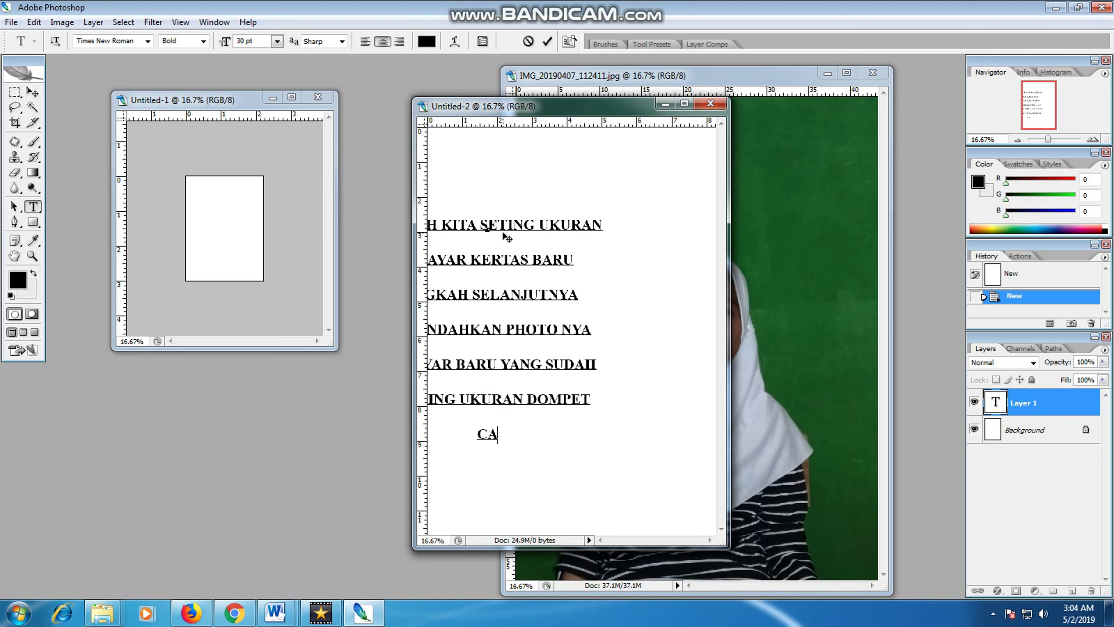
pyautogui.write('RANYA PER')
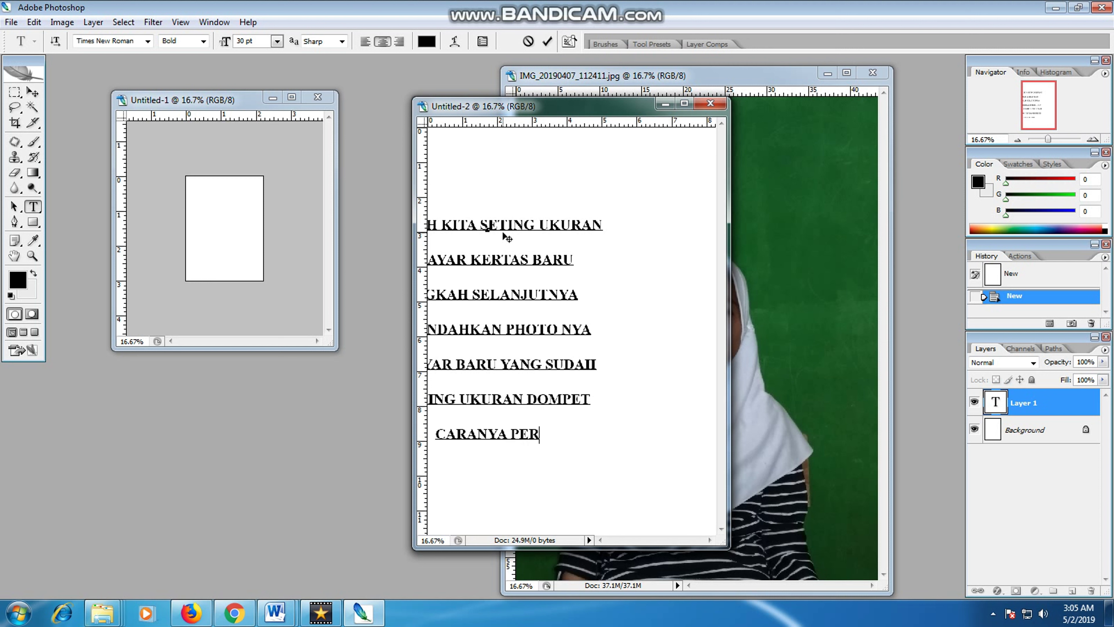
pyautogui.write('HATIKAN ')
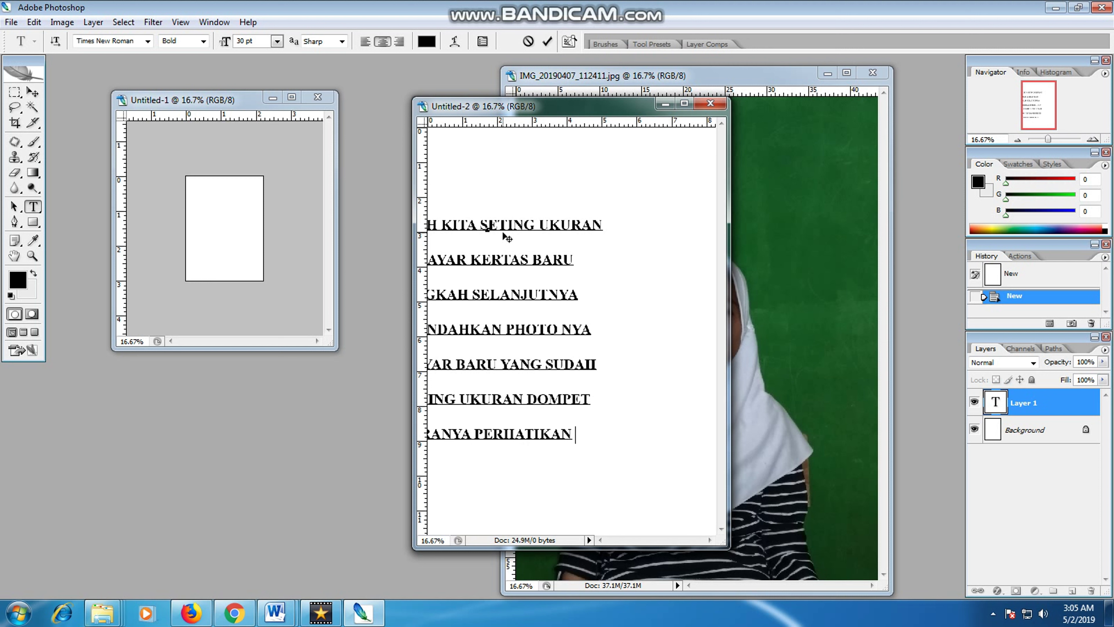
pyautogui.write('YA TEM')
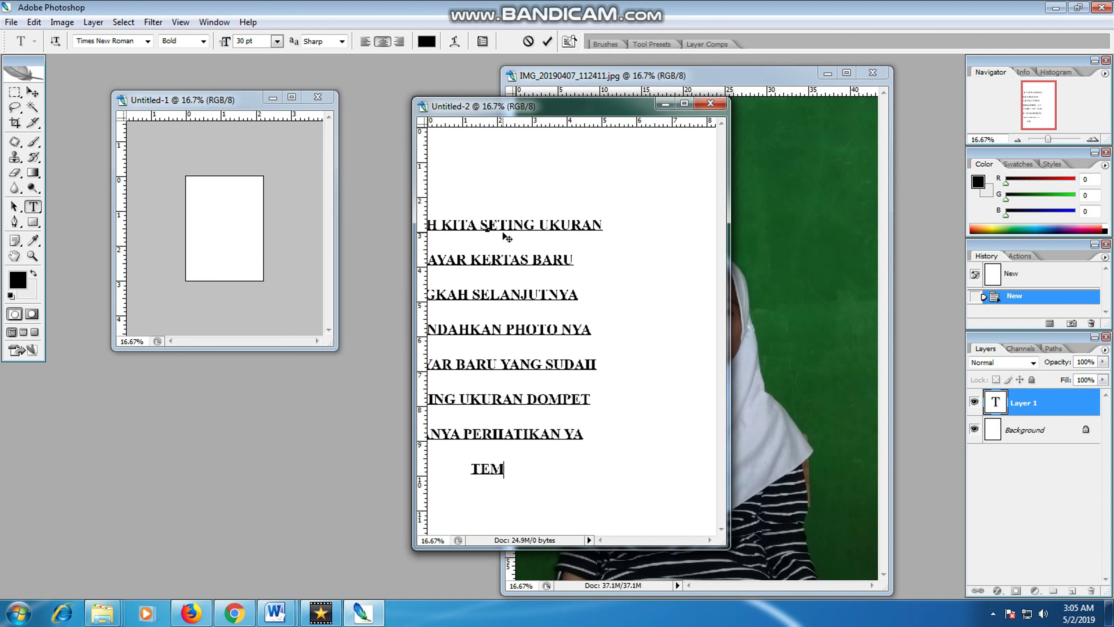
pyautogui.write('AN-TEMAN')
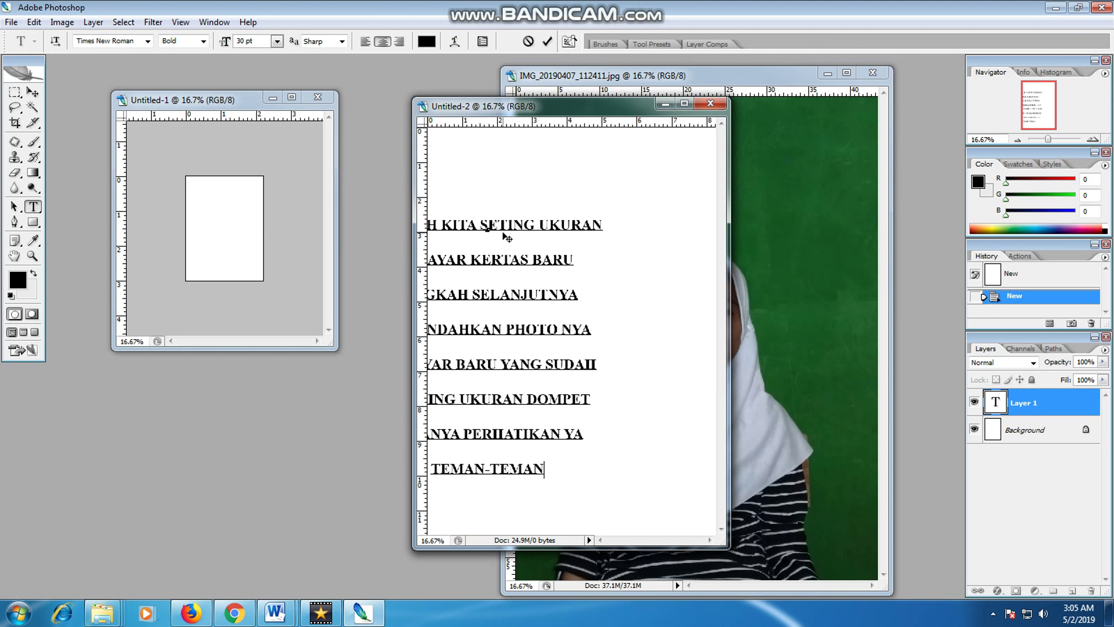
pyautogui.click(38, 90)
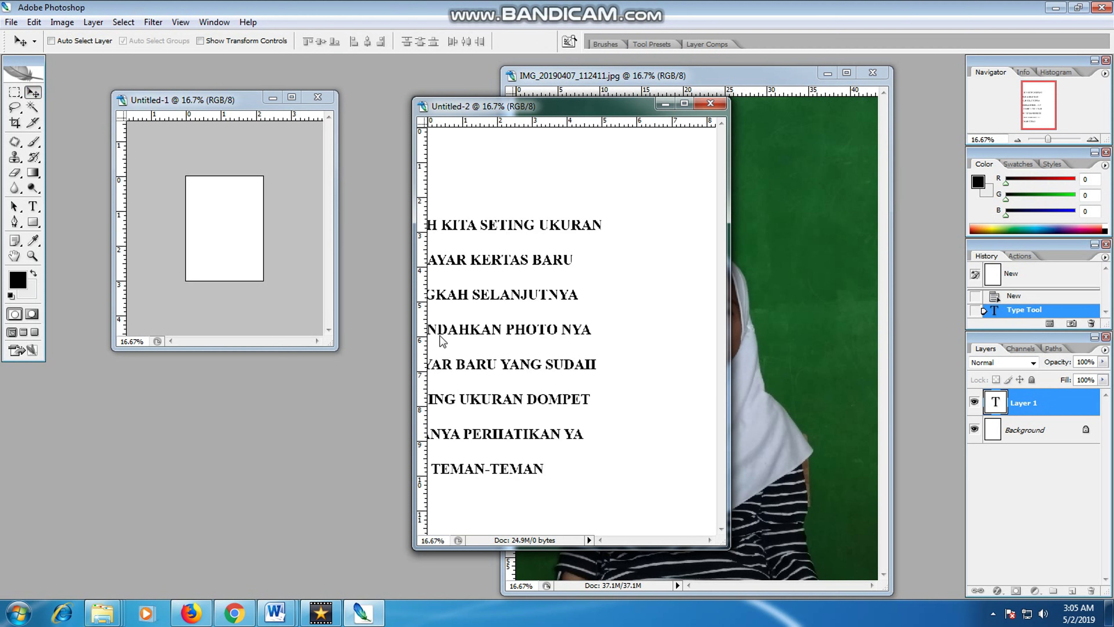
pyautogui.moveTo(610, 323); pyautogui.dragTo(622, 305)
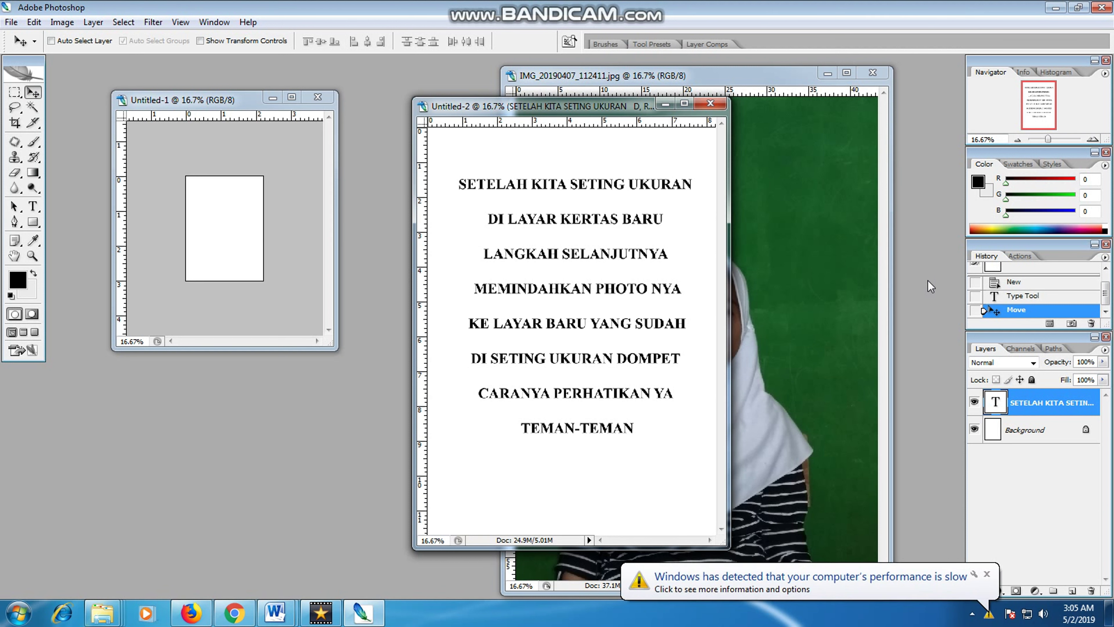
# Close the instruction page without saving and copy the photo from IMG_20190407_112411.jpg into Untitled-1 as a new layer.
pyautogui.click(711, 103)
pyautogui.click(559, 236)
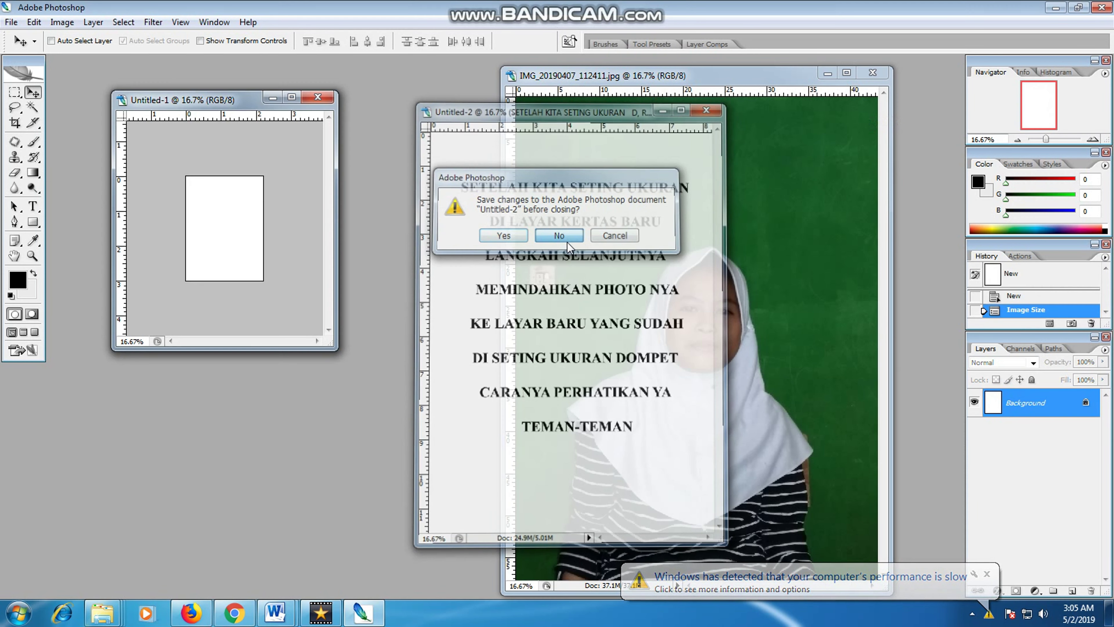
pyautogui.click(635, 78)
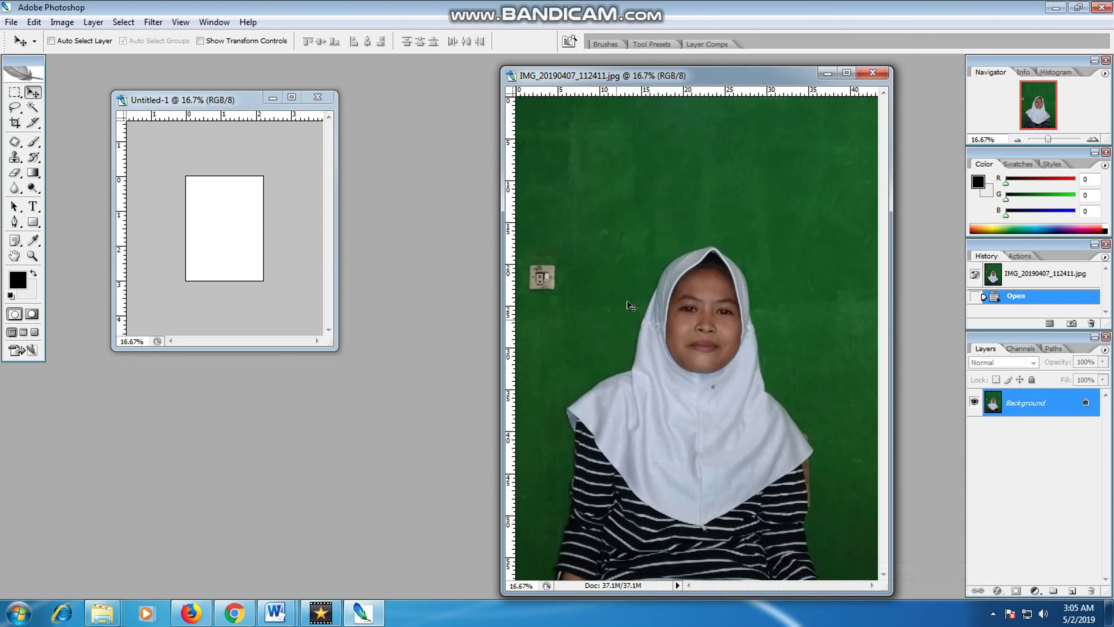
pyautogui.moveTo(645, 199); pyautogui.dragTo(216, 228)
pyautogui.moveTo(239, 106); pyautogui.dragTo(323, 116)
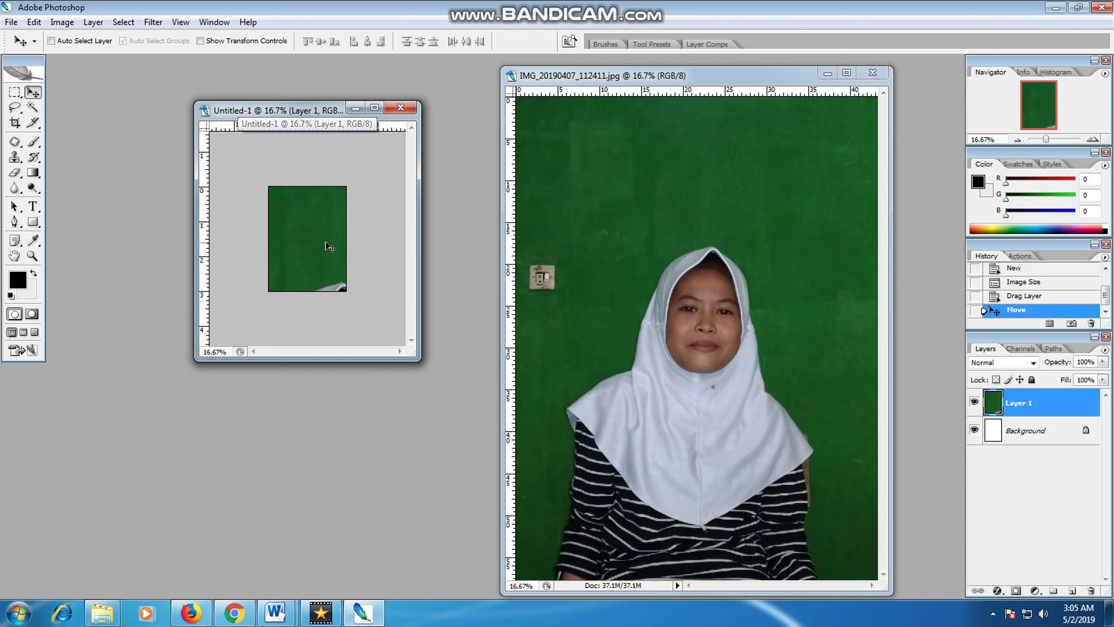
pyautogui.scroll(-2, 325, 248)
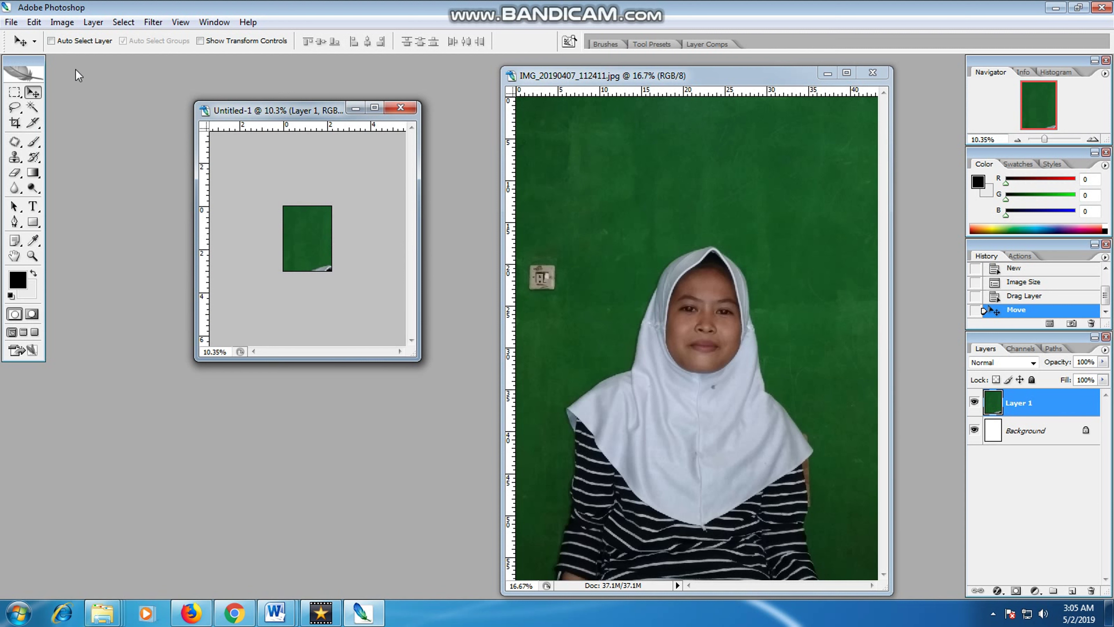
# Create another blank white document and move its window clear of Untitled-1.
pyautogui.click(11, 22)
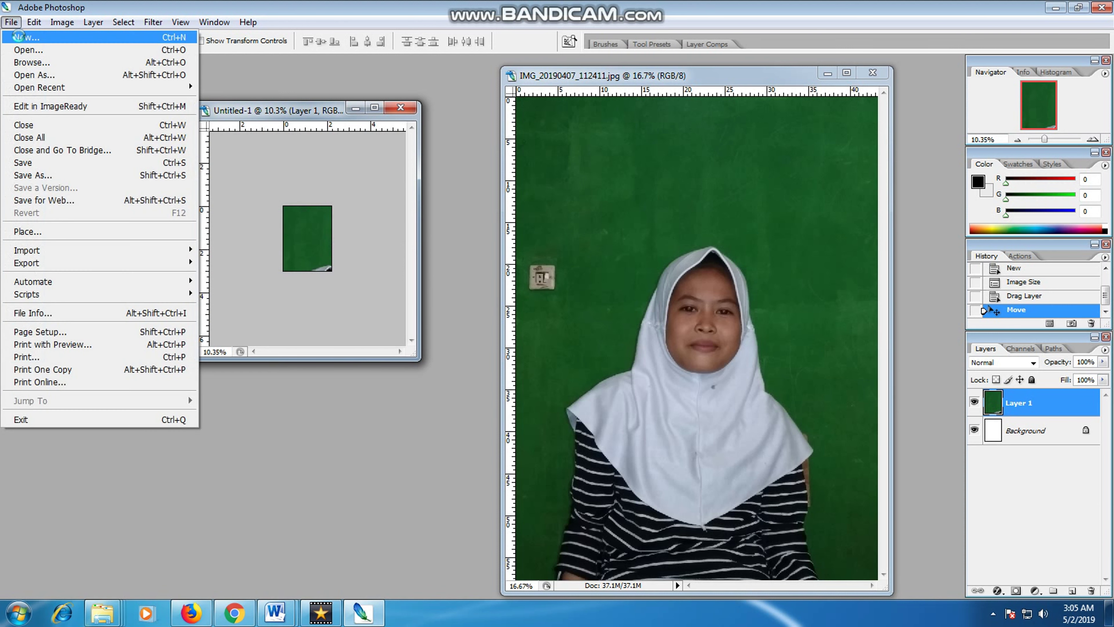
pyautogui.click(18, 37)
pyautogui.click(699, 160)
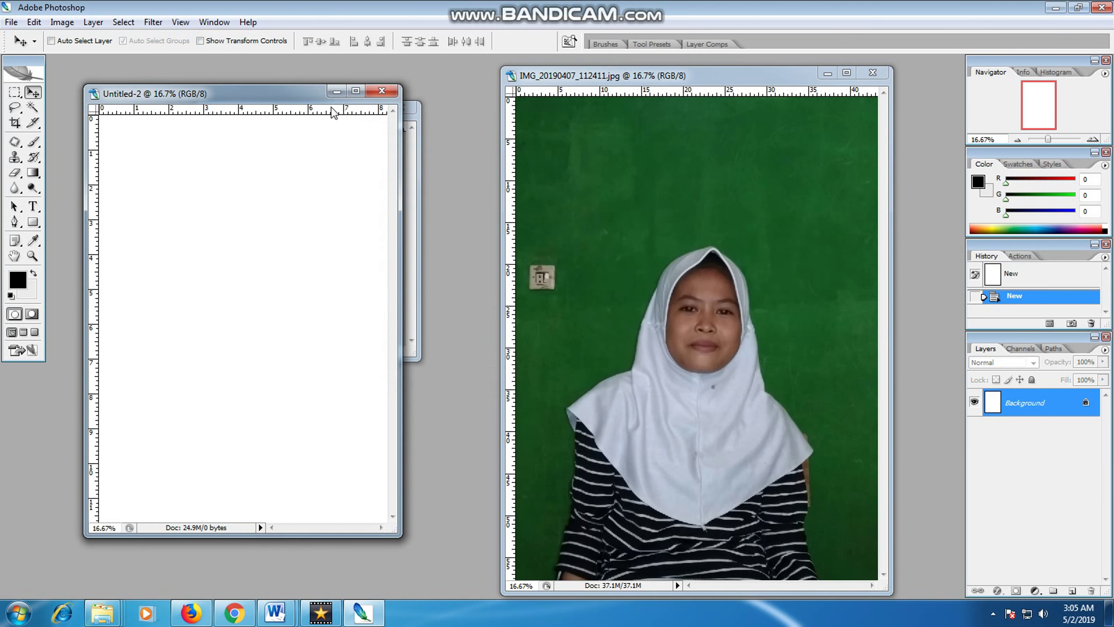
pyautogui.moveTo(235, 96); pyautogui.dragTo(609, 97)
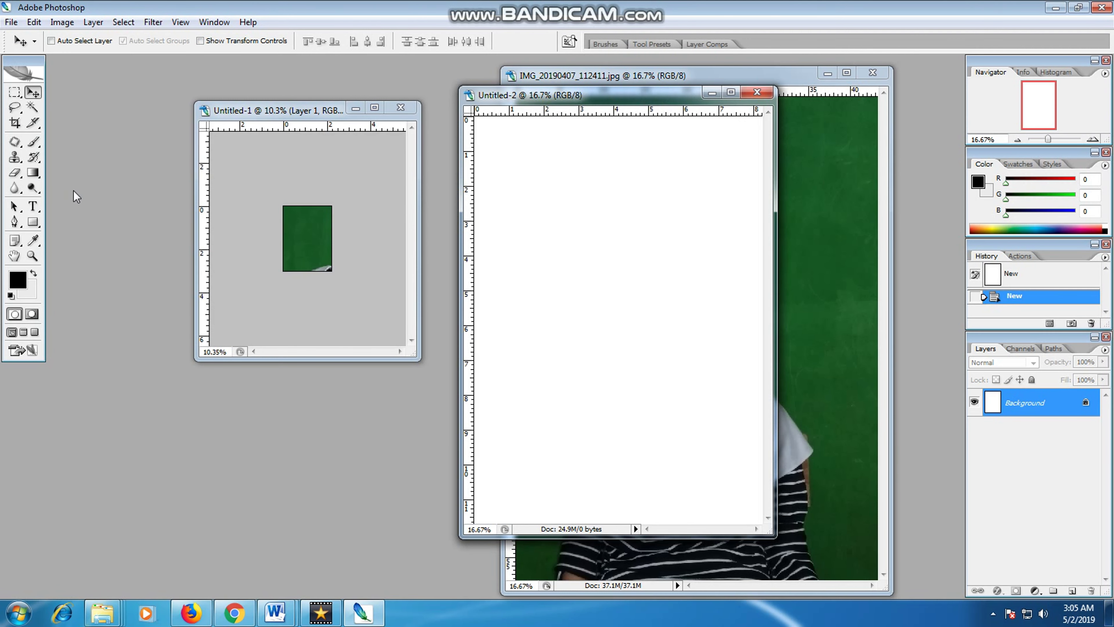
# Write the text "SETELAH PHOTO DI PINDAH KE LAYAR BARU" in the upper part of the new page.
pyautogui.click(33, 205)
pyautogui.click(535, 209)
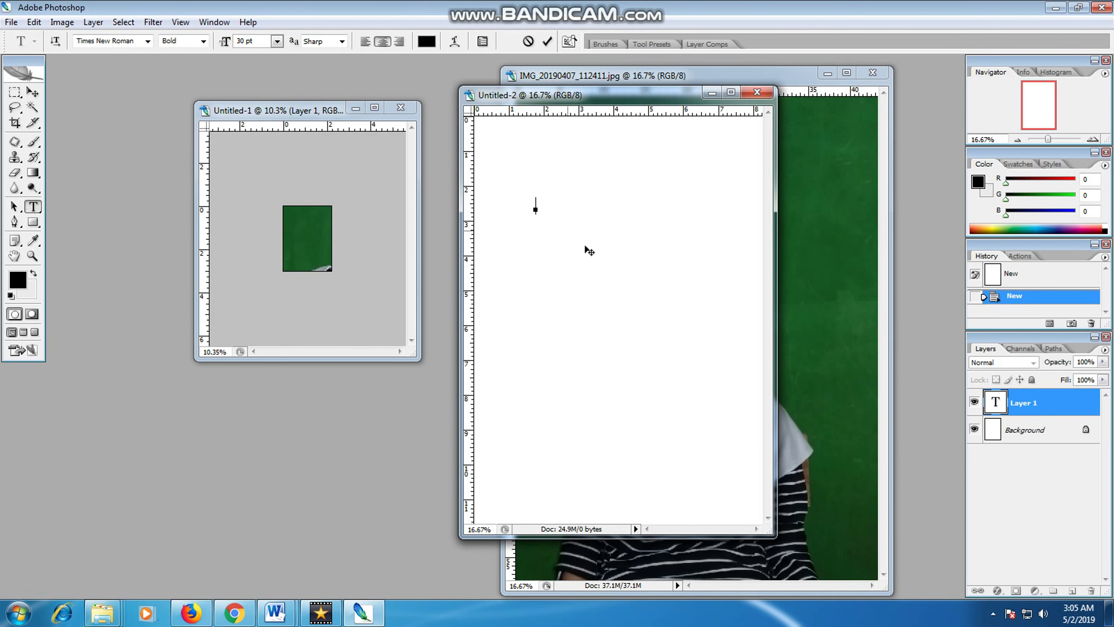
pyautogui.write('SETELAH PHTO')
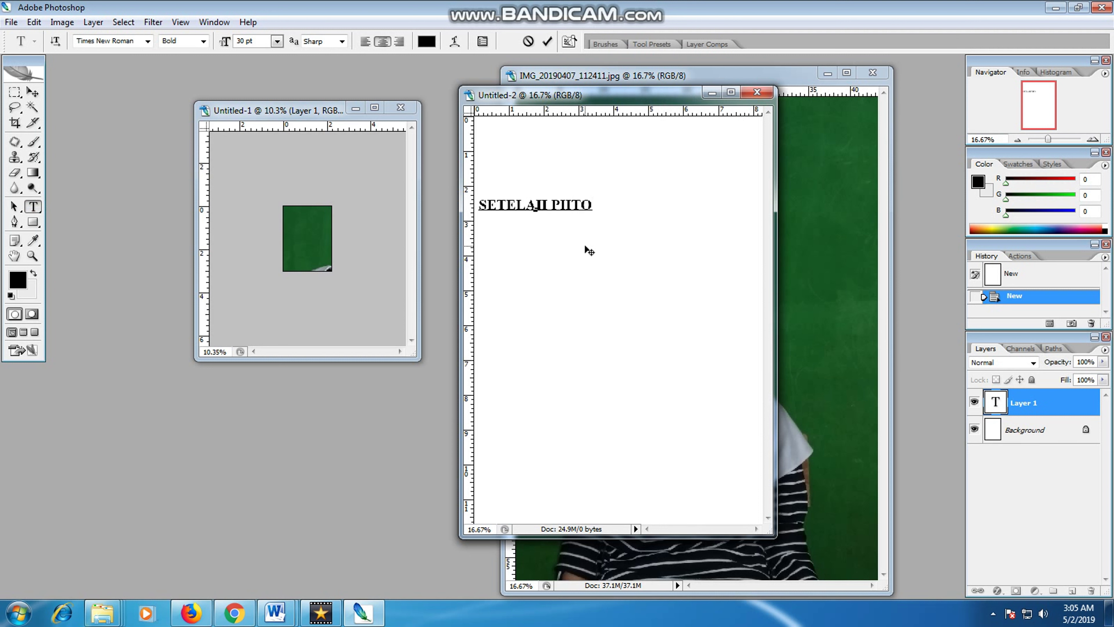
pyautogui.press('BackSpace')
pyautogui.press('BackSpace')
pyautogui.write('OTO D')
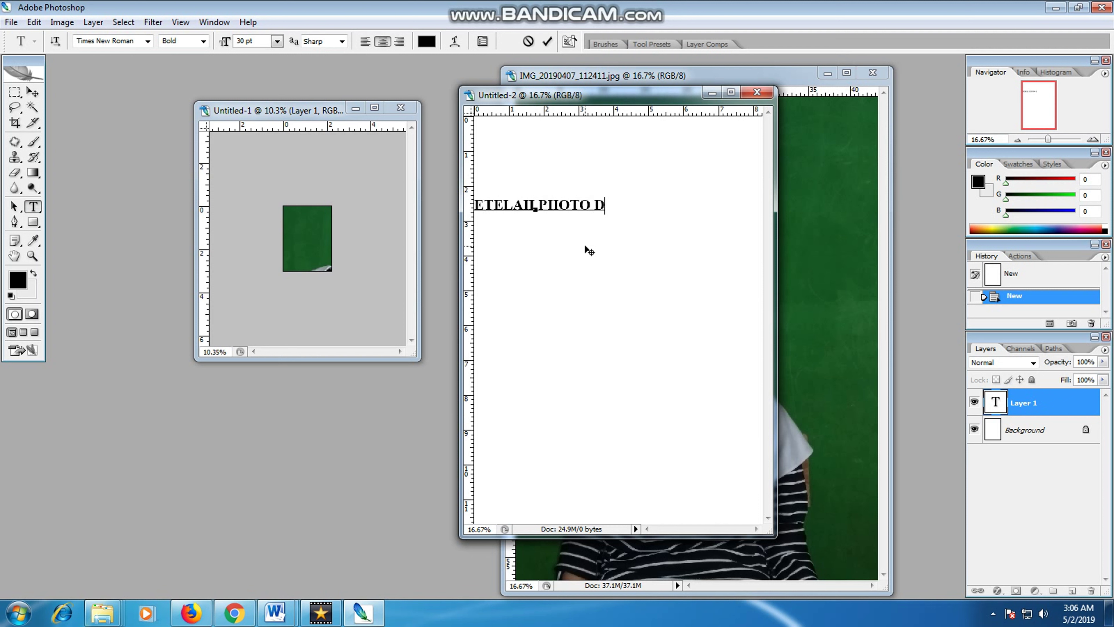
pyautogui.write('I PHENDA')
pyautogui.press('BackSpace')
pyautogui.press('BackSpace')
pyautogui.press('BackSpace')
pyautogui.press('BackSpace')
pyautogui.write('ND')
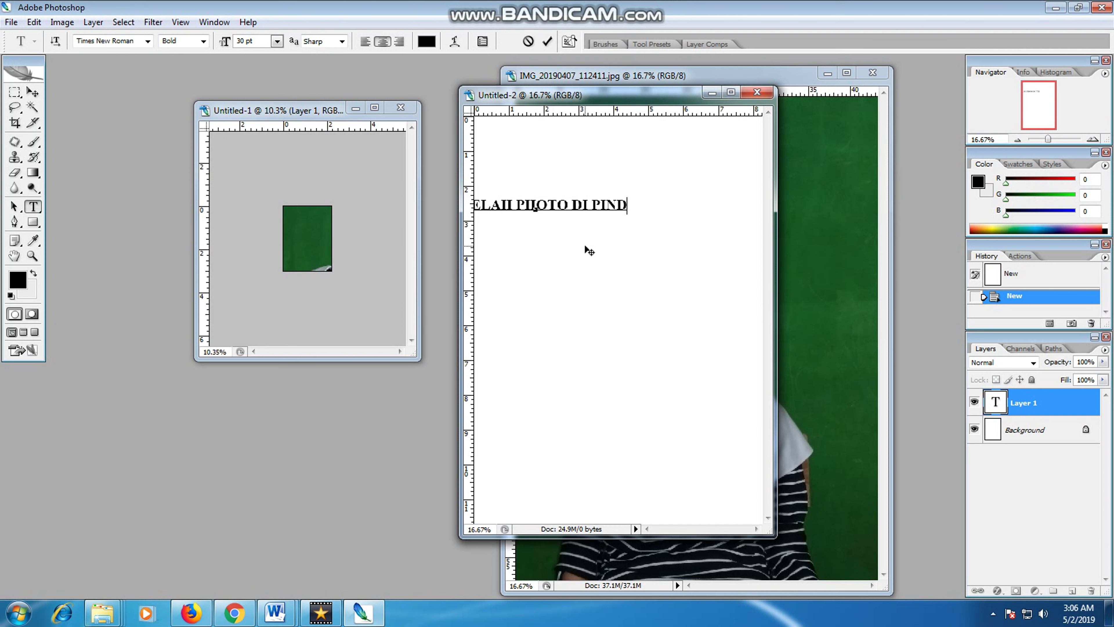
pyautogui.write('AH KE L')
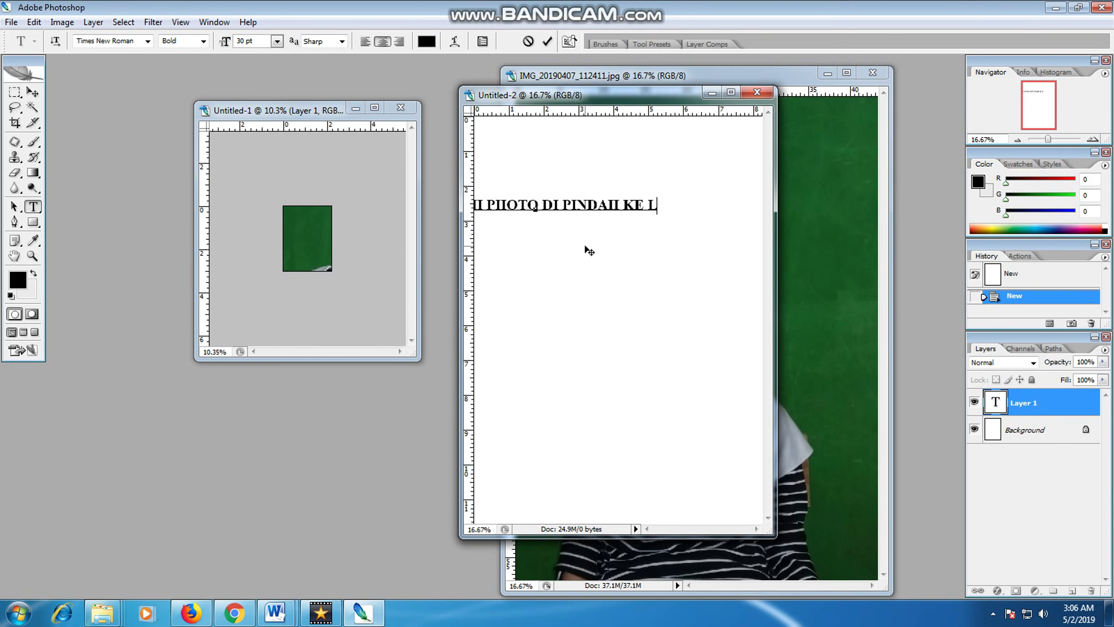
pyautogui.write('AYAR BARU')
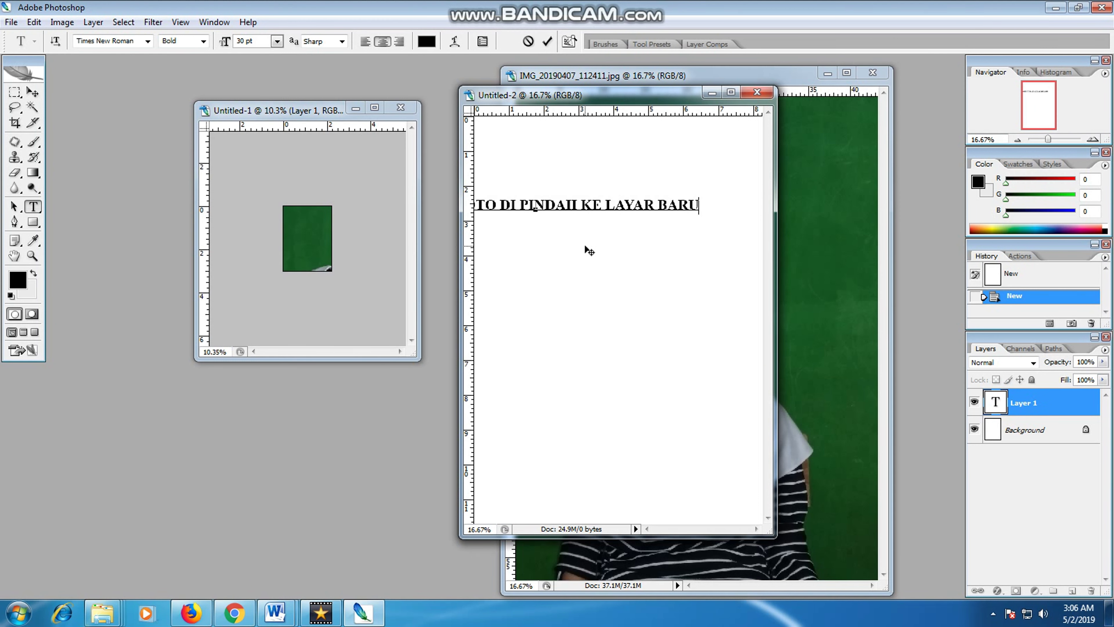
# Shift the text toward the middle of the page and break it into two lines before "KE LAYAR BARU".
pyautogui.click(36, 94)
pyautogui.moveTo(505, 231); pyautogui.dragTo(608, 244)
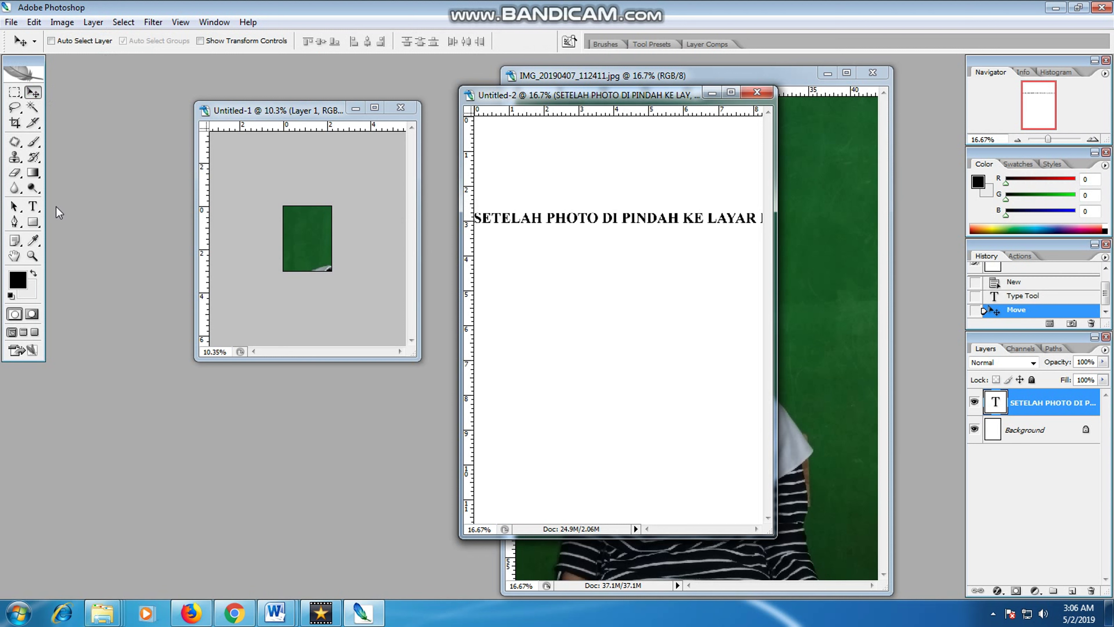
pyautogui.click(32, 206)
pyautogui.click(680, 218)
pyautogui.press('Return')
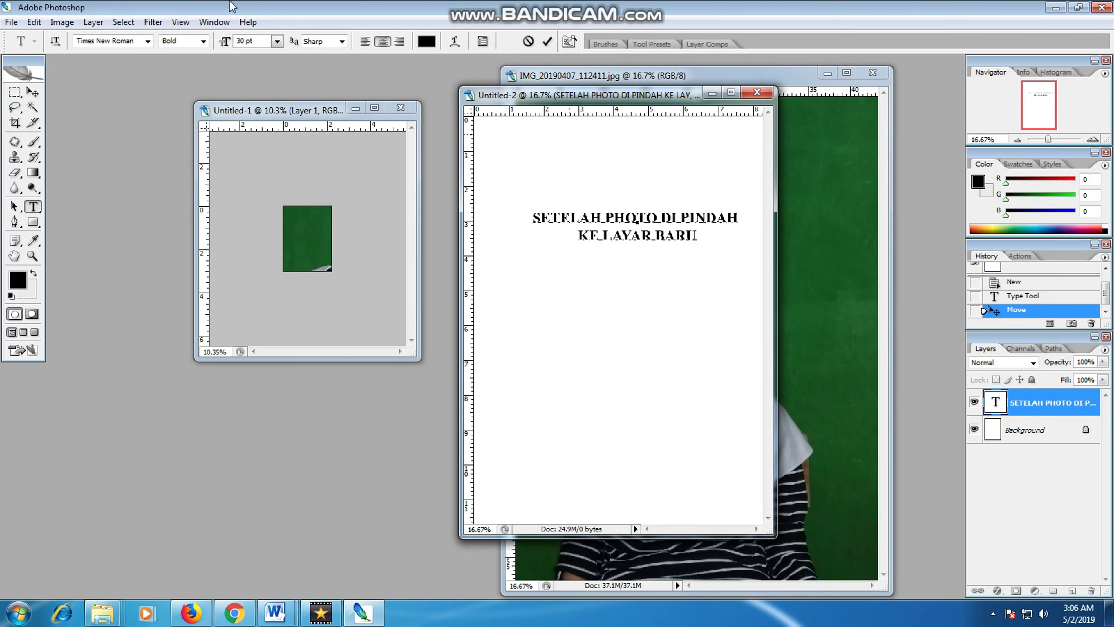
pyautogui.click(36, 94)
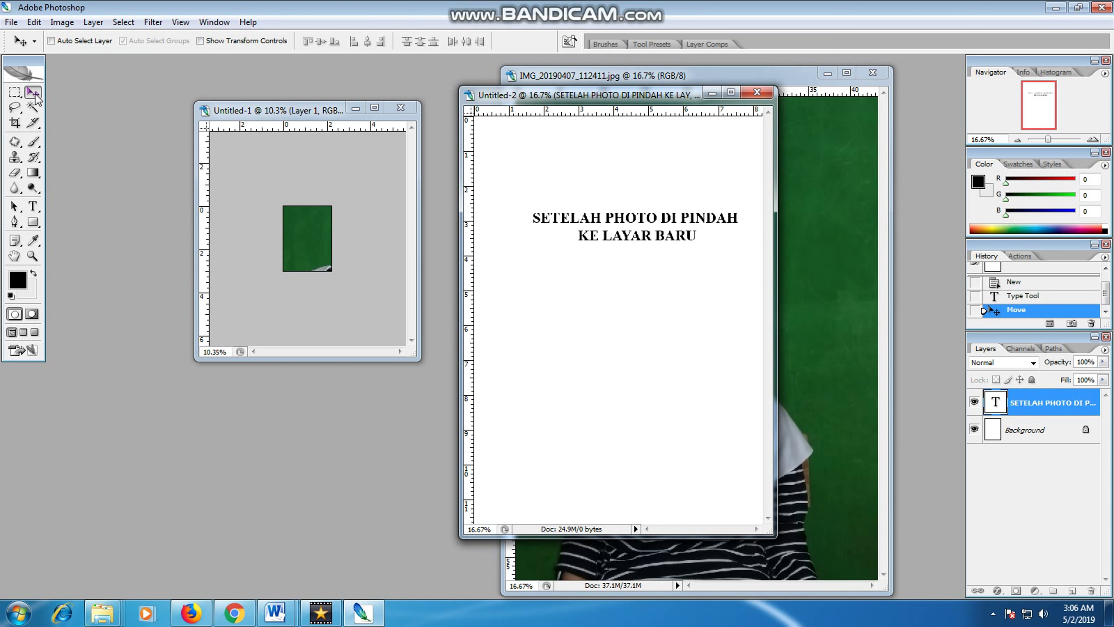
# Insert the word "KERTAS" before "BARU" in the second text line.
pyautogui.click(36, 207)
pyautogui.click(660, 235)
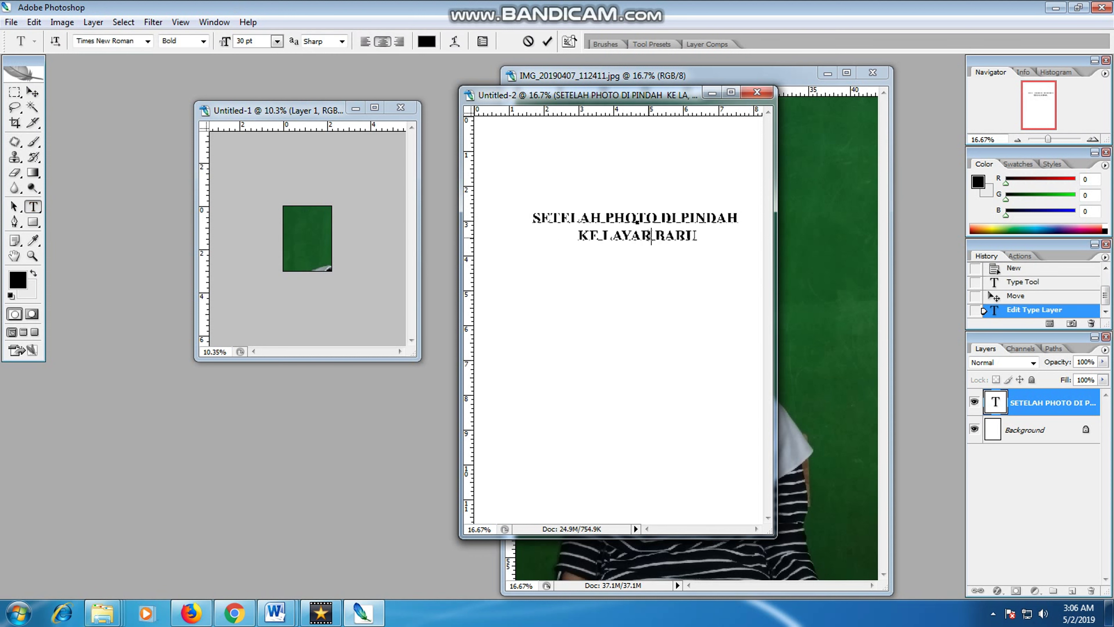
pyautogui.write('KERTAS')
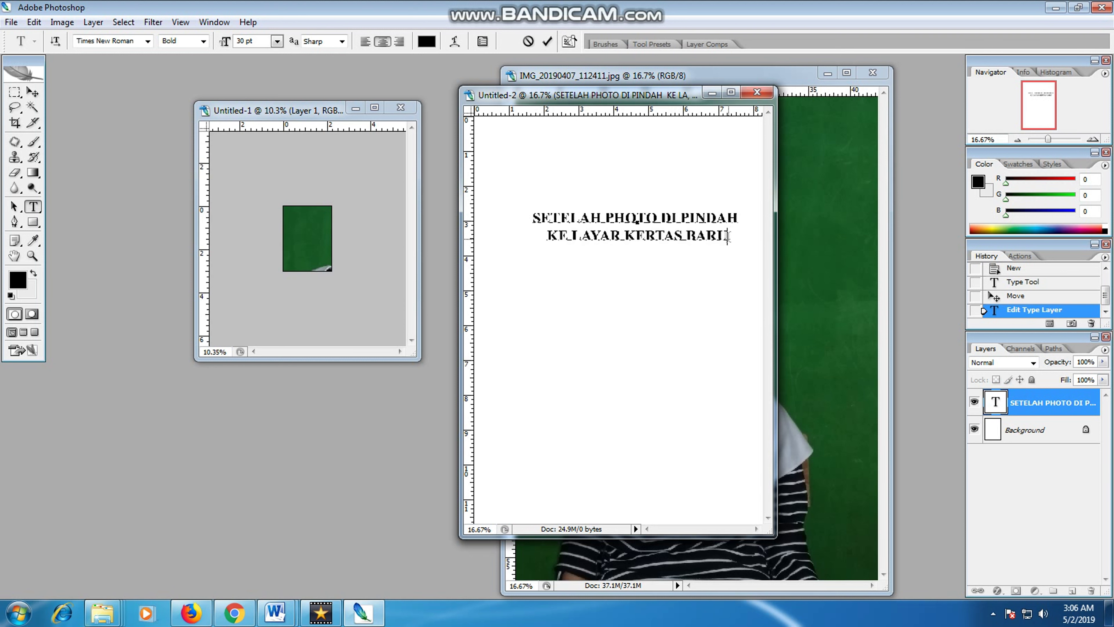
# Continue the text with the spaced lines "KEMUDIAN KITA", "CTRL T" and "UNTUK MENYESUAIKAN".
pyautogui.press('Return')
pyautogui.press('Return')
pyautogui.write('KEMIUDIAN KITA ')
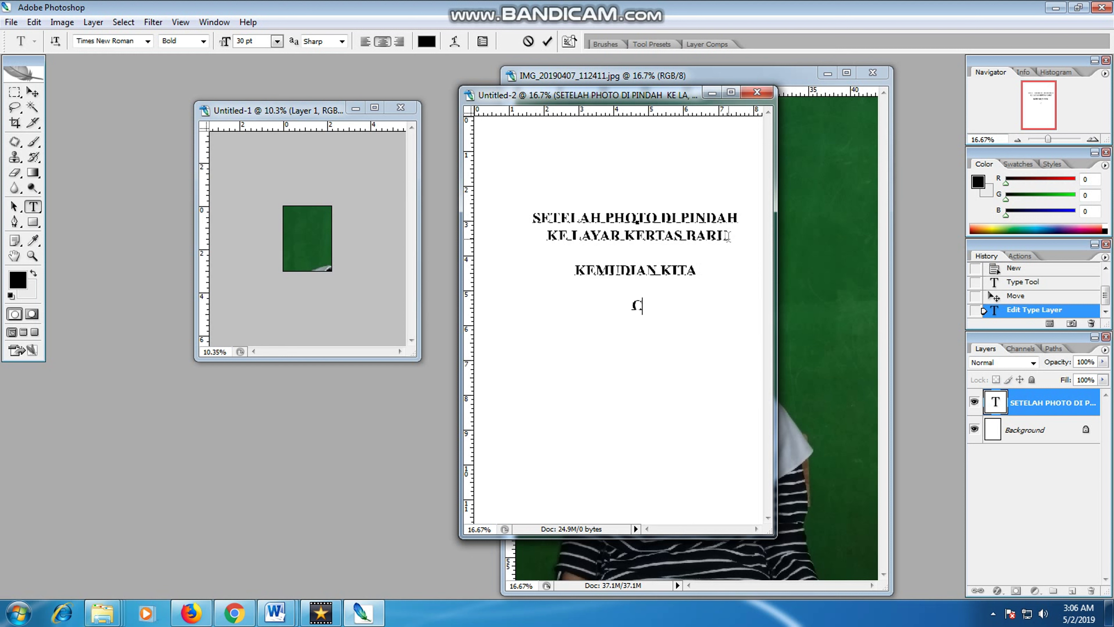
pyautogui.write('CTRL T UNTUK')
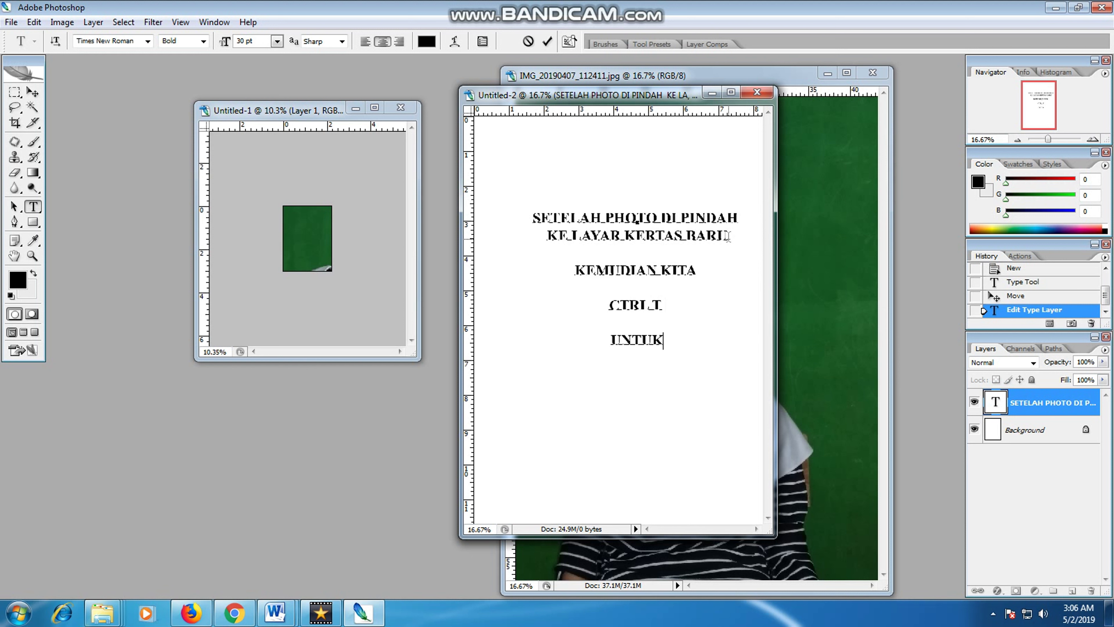
pyautogui.write(' ME NYE')
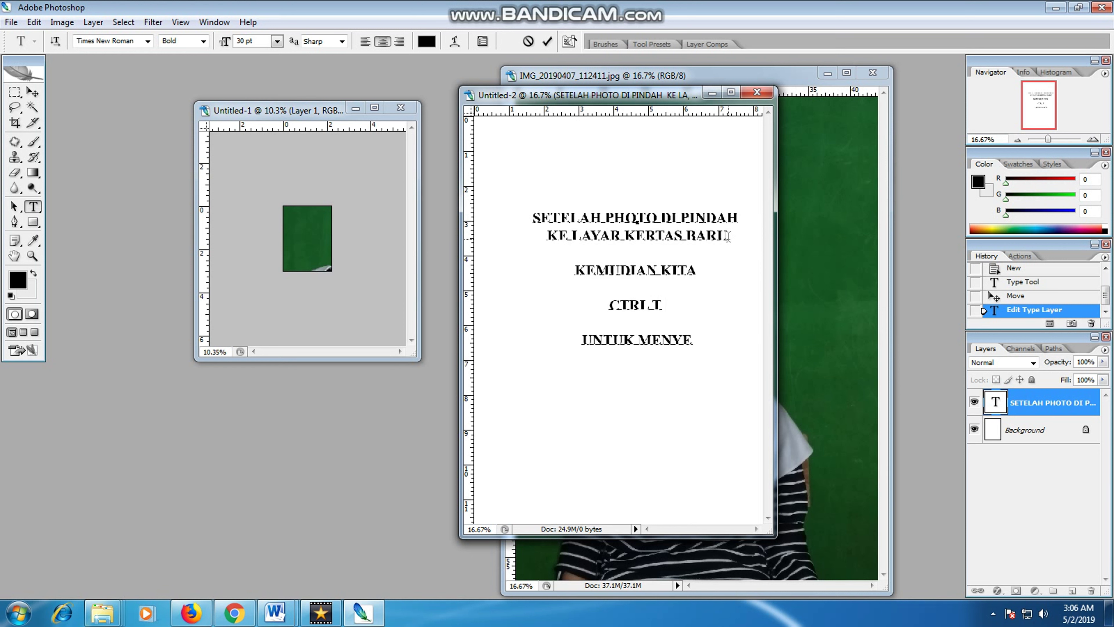
pyautogui.write('SUAIKAN ')
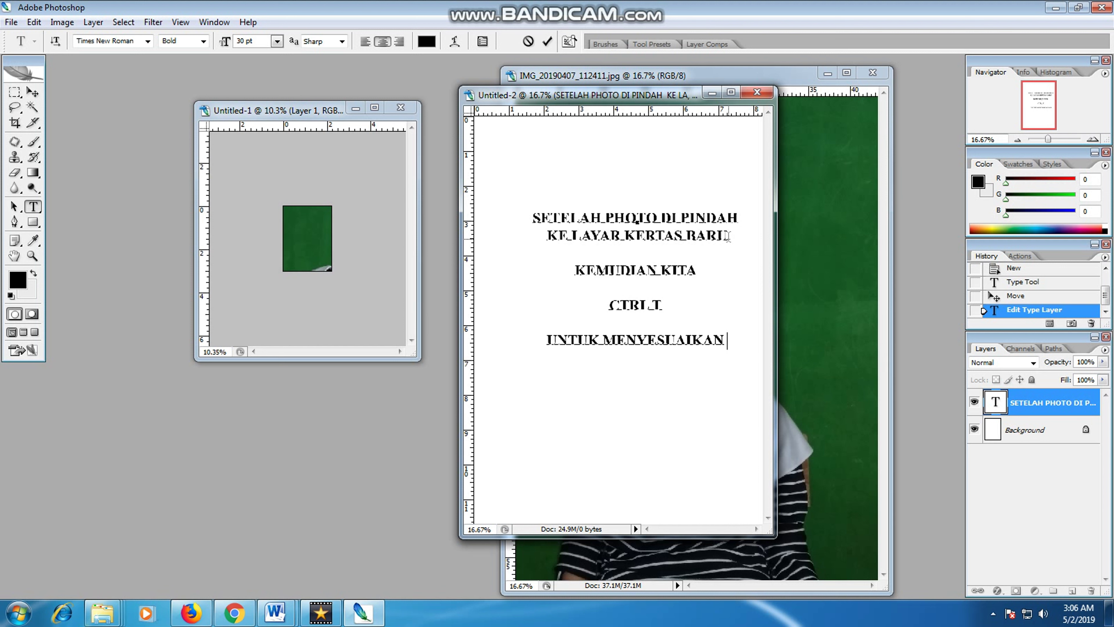
# Finish the text with the line "SUPAYA BAGUS POSISINYA" and commit it.
pyautogui.write('SI')
pyautogui.write('PAYA')
pyautogui.write(' BAGUS POS')
pyautogui.write('ISINYA')
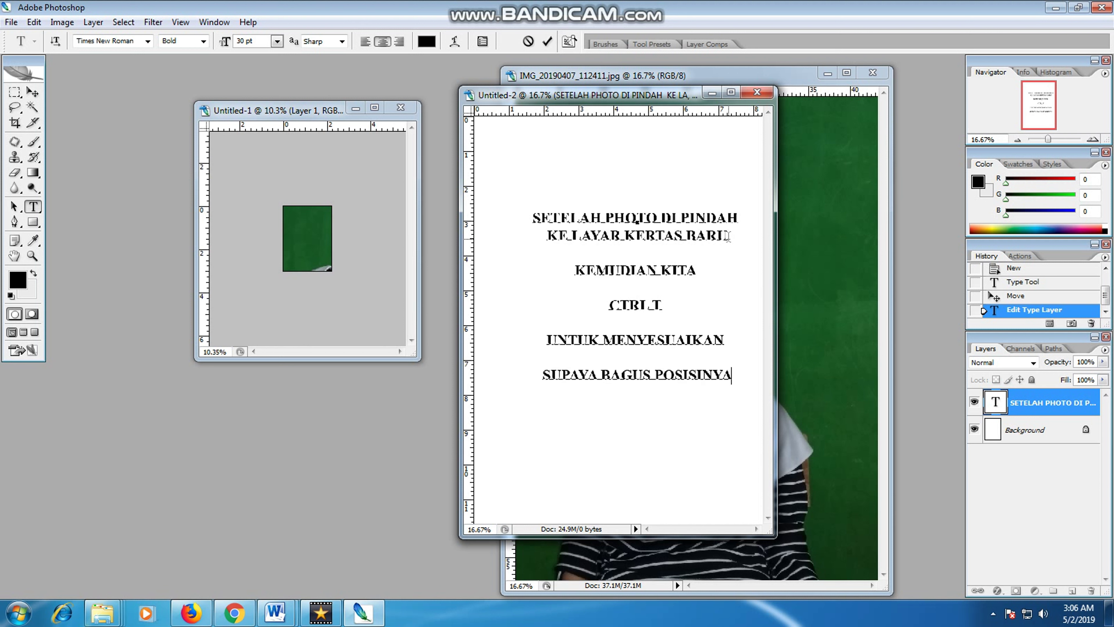
pyautogui.click(32, 91)
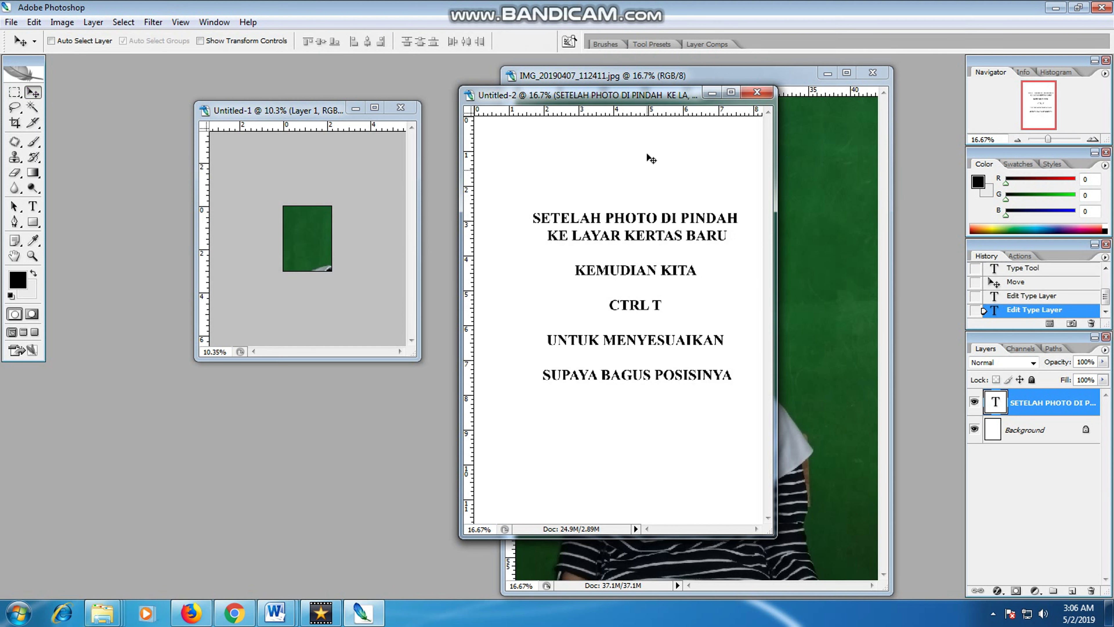
# Bring the instruction page nearer the middle of the workspace, and close it without saving.
pyautogui.moveTo(650, 99); pyautogui.dragTo(544, 78)
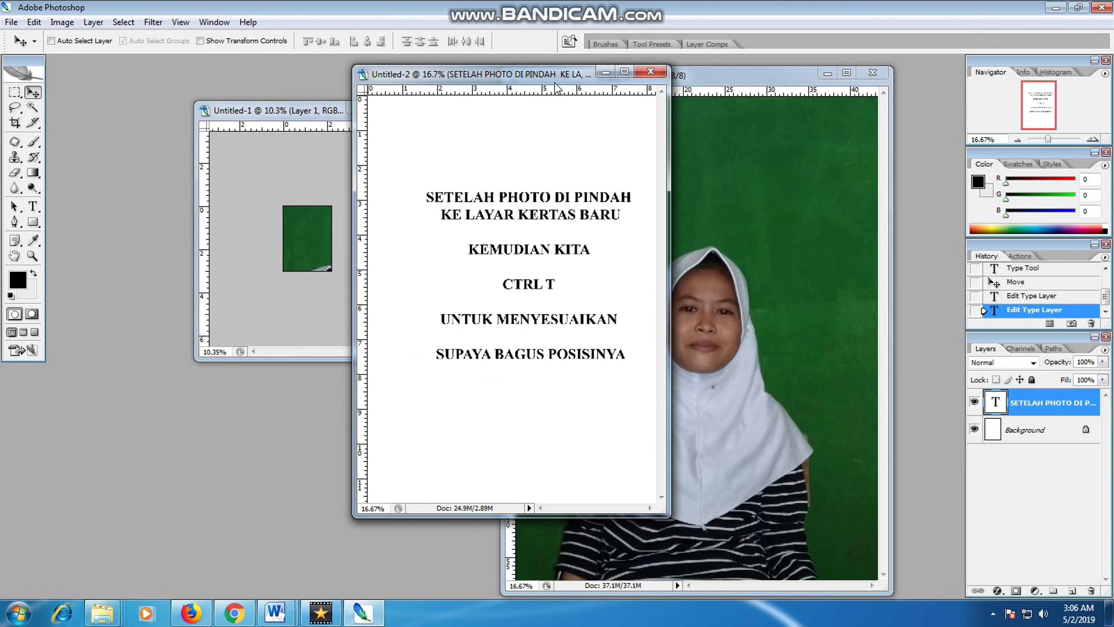
pyautogui.click(651, 71)
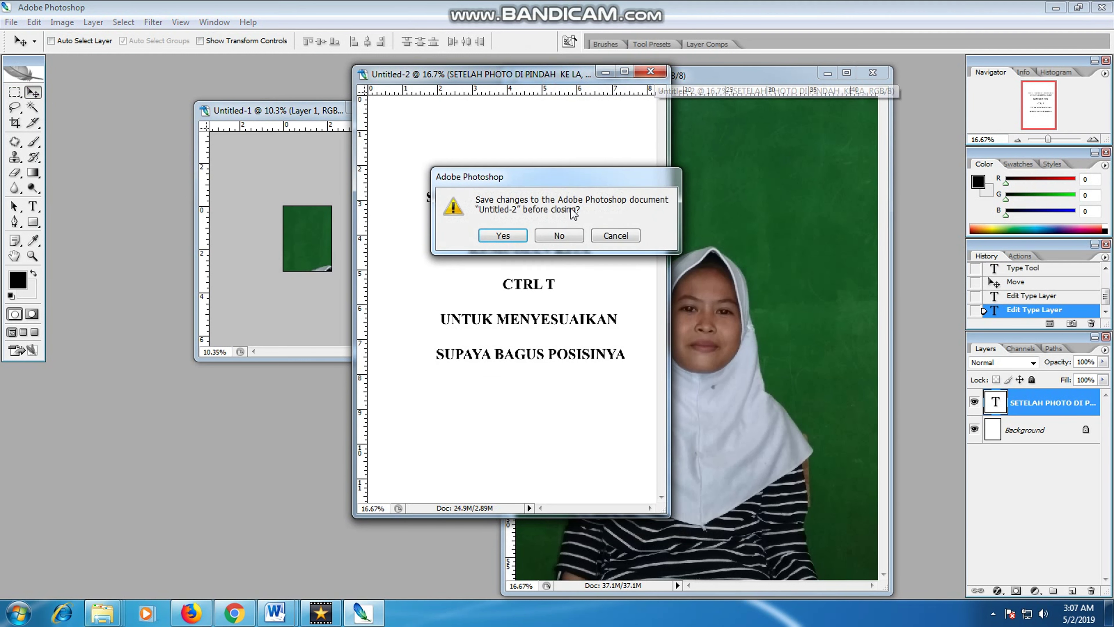
pyautogui.click(554, 236)
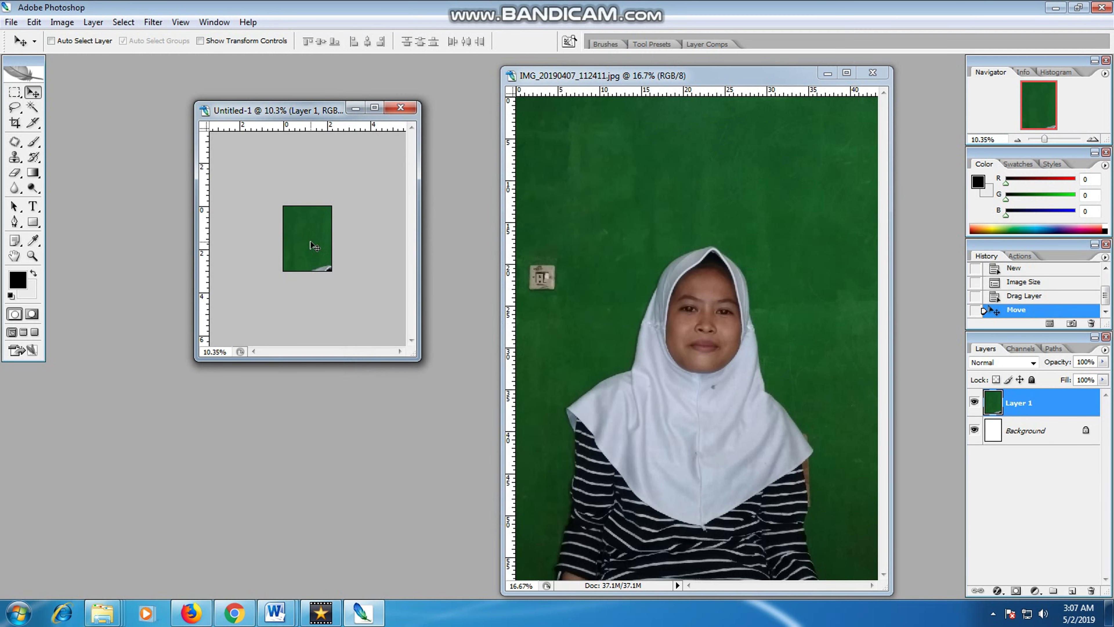
# Shrink the photo layer in Untitled-1 with Free Transform so that the head and shoulders fit the wallet-size canvas.
pyautogui.hotkey('ctrl', 't')
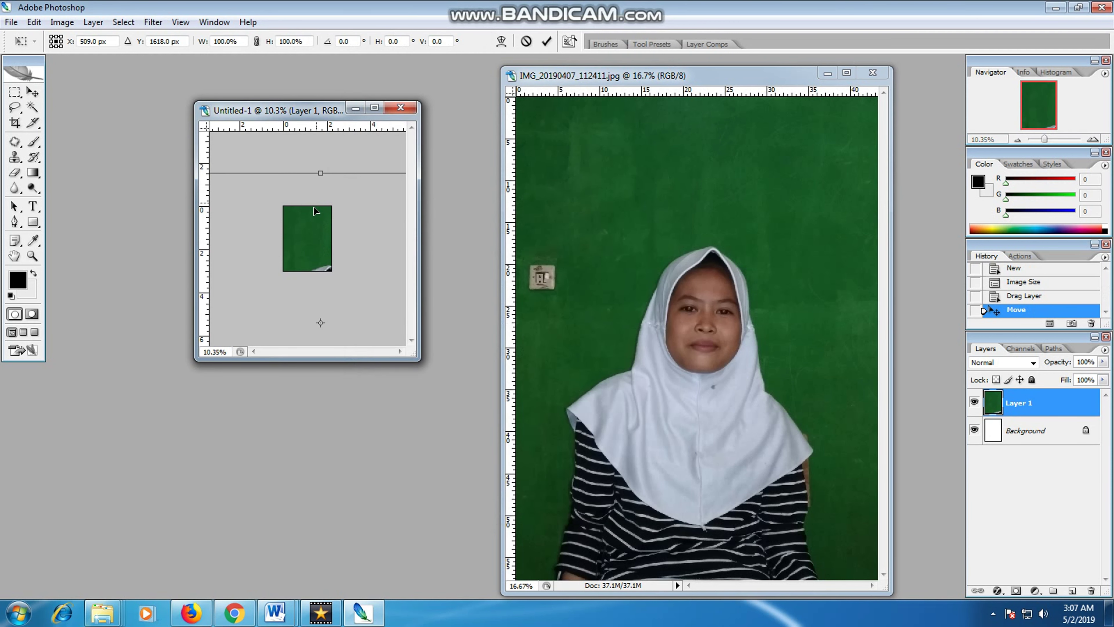
pyautogui.hotkey('ctrl', '-')
pyautogui.hotkey('ctrl', '-')
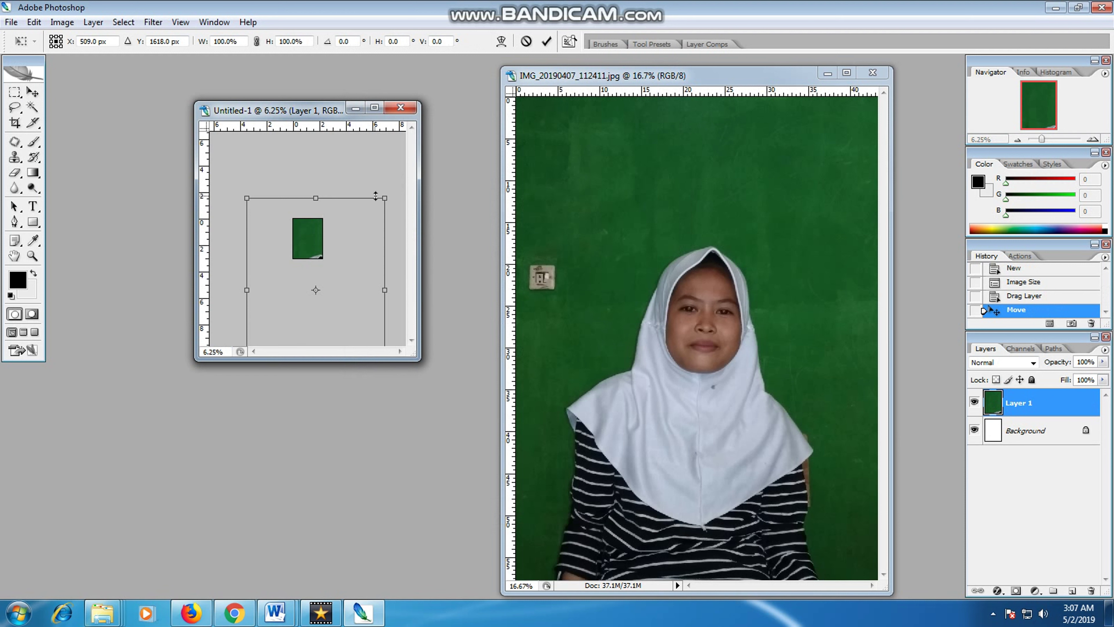
pyautogui.moveTo(382, 197); pyautogui.dragTo(318, 224)
pyautogui.press('Return')
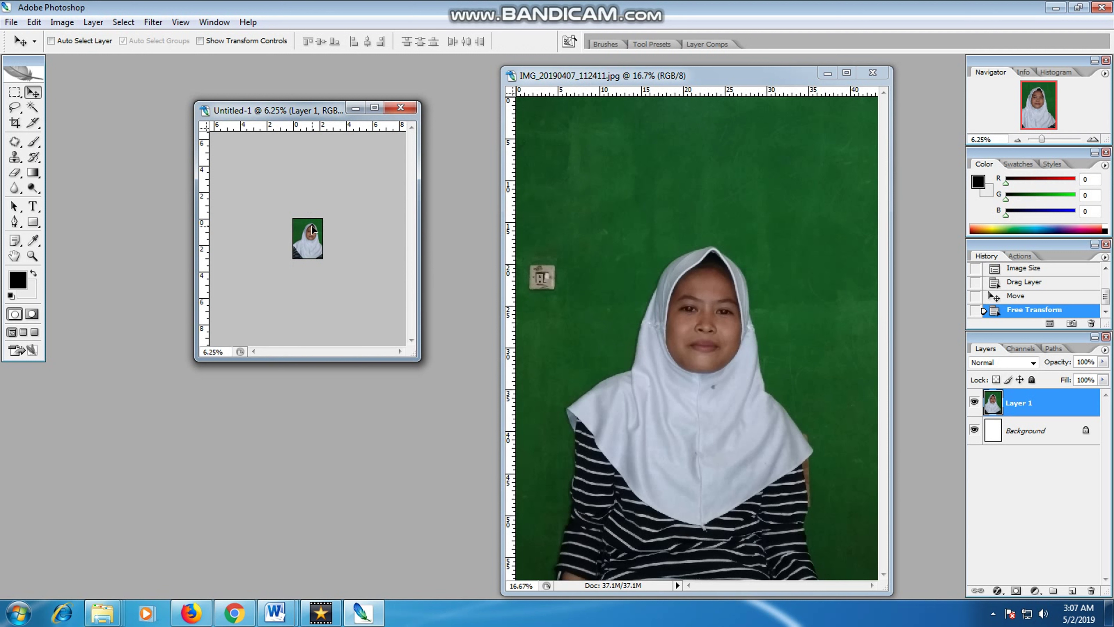
pyautogui.click(309, 230)
# Maximize the Untitled-1 document window.
pyautogui.moveTo(323, 119); pyautogui.dragTo(450, 152)
pyautogui.click(485, 147)
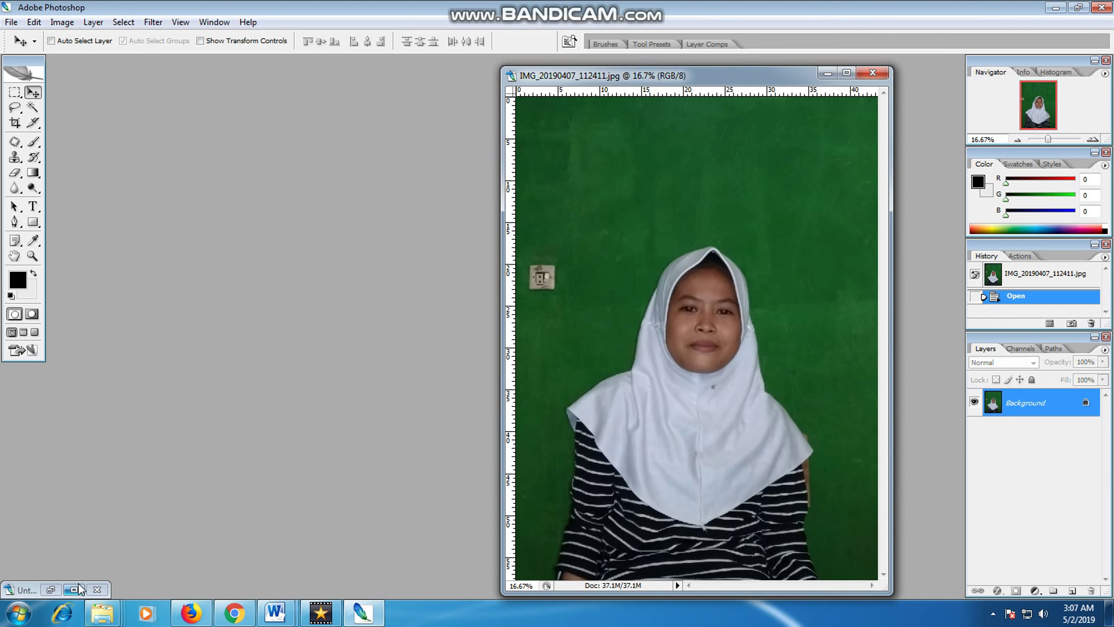
pyautogui.click(74, 589)
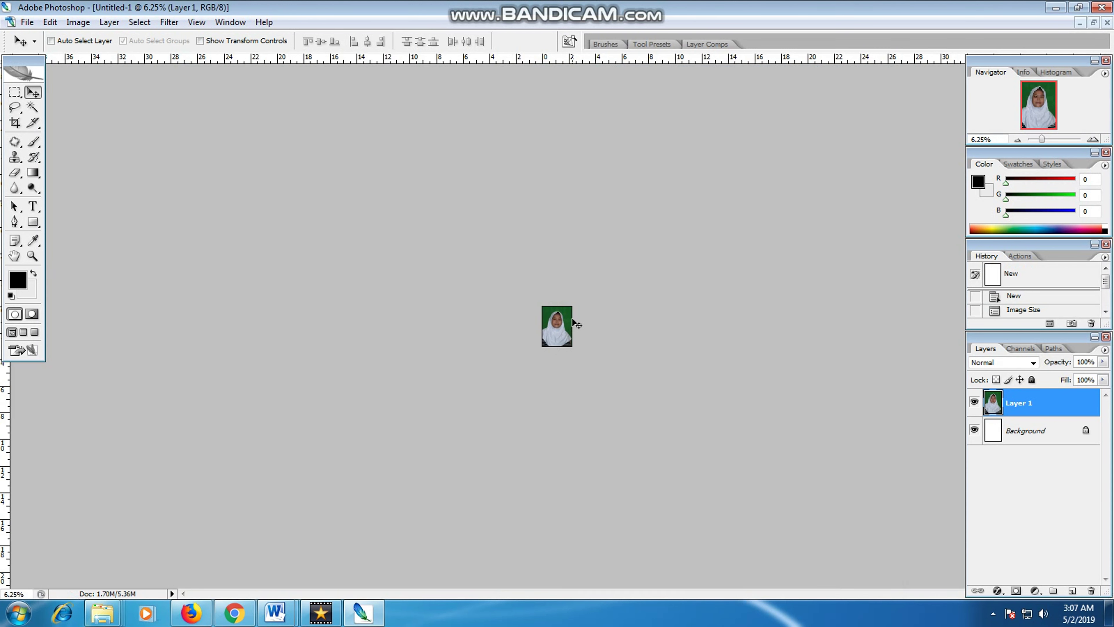
# Enlarge the photo layer slightly with Free Transform and shift it up a little within the canvas.
pyautogui.hotkey('ctrl', '+')
pyautogui.hotkey('ctrl', '+')
pyautogui.hotkey('ctrl', '+')
pyautogui.hotkey('ctrl', '+')
pyautogui.hotkey('ctrl', '+')
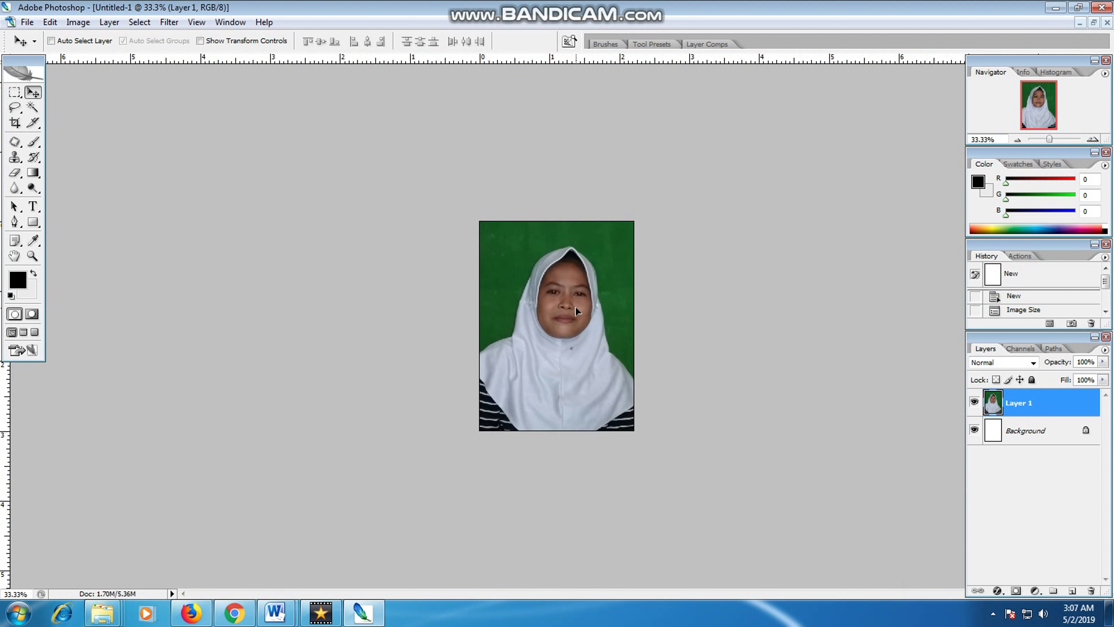
pyautogui.hotkey('ctrl', 't')
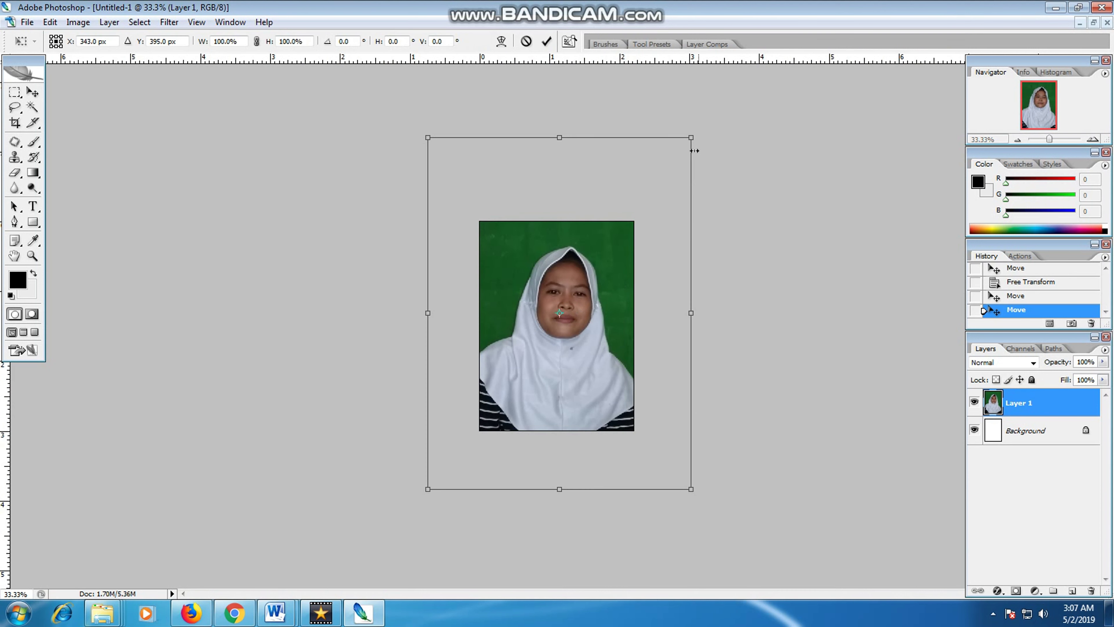
pyautogui.moveTo(691, 139)
pyautogui.mouseDown()
pyautogui.moveTo(713, 115)
pyautogui.moveTo(694, 135)
pyautogui.mouseUp()
pyautogui.press('Return')
pyautogui.moveTo(581, 368); pyautogui.dragTo(580, 361)
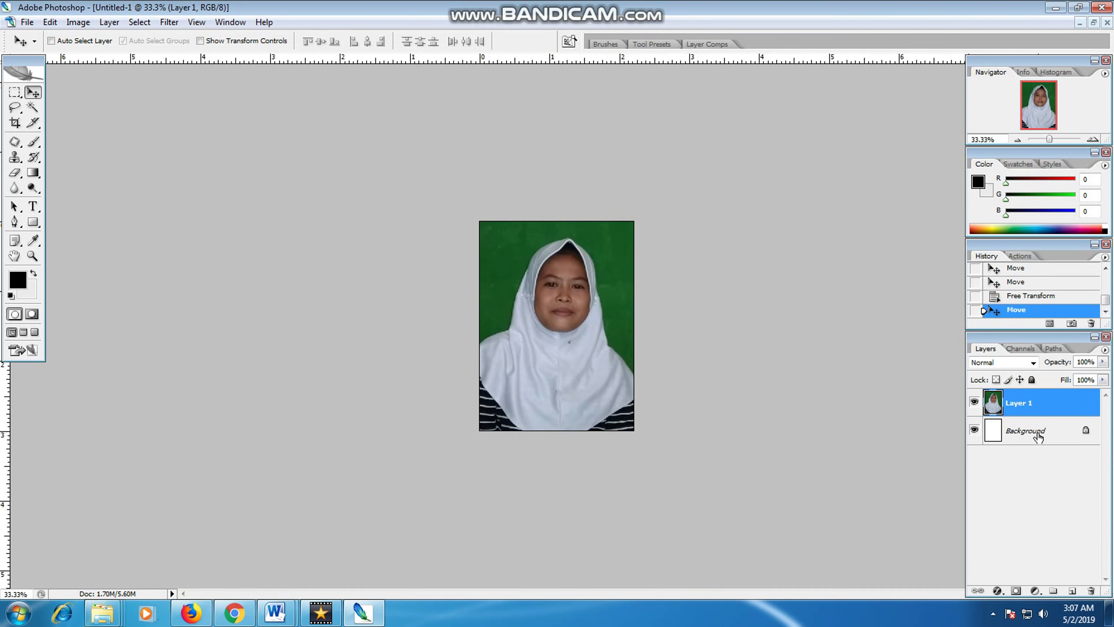
# Flatten the wallet-size photo in Untitled-1 into a single background layer.
pyautogui.click(1031, 437)
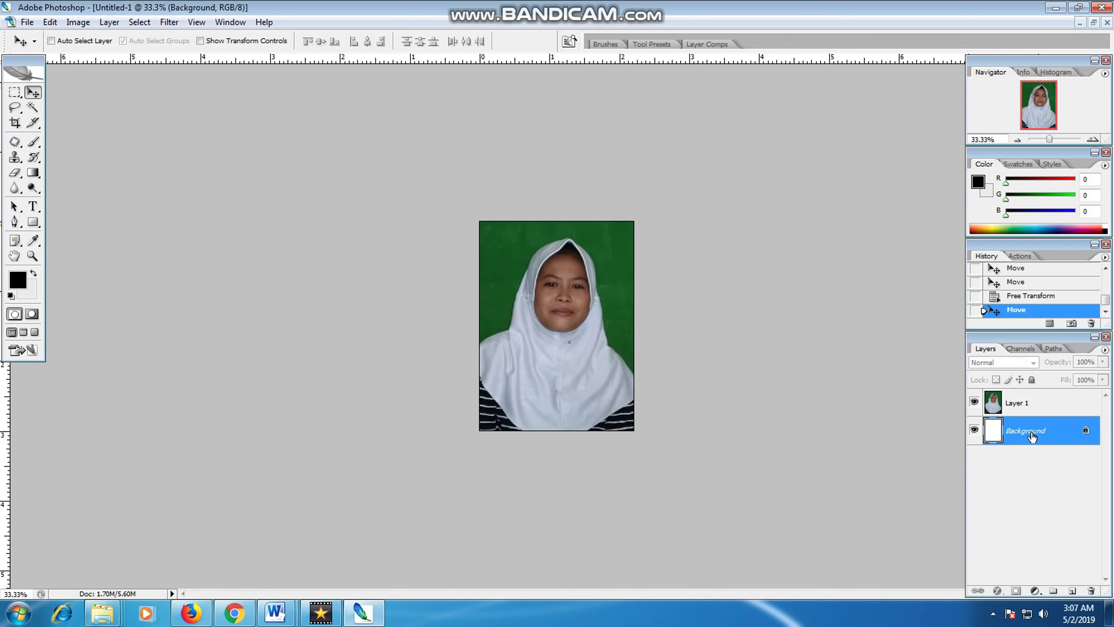
pyautogui.rightClick(1032, 436)
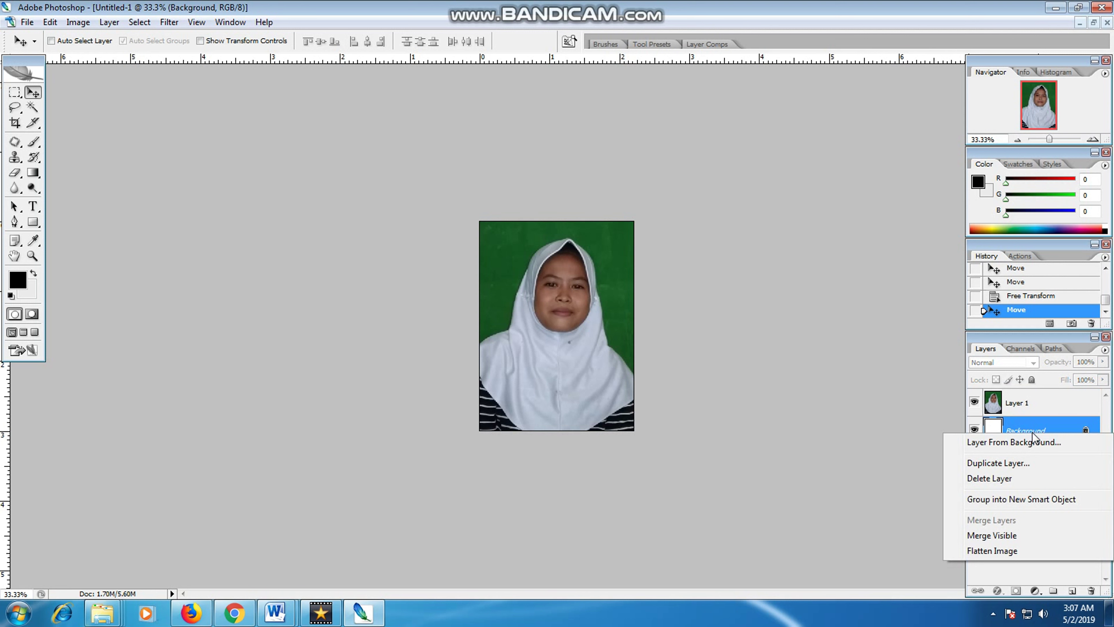
pyautogui.click(990, 551)
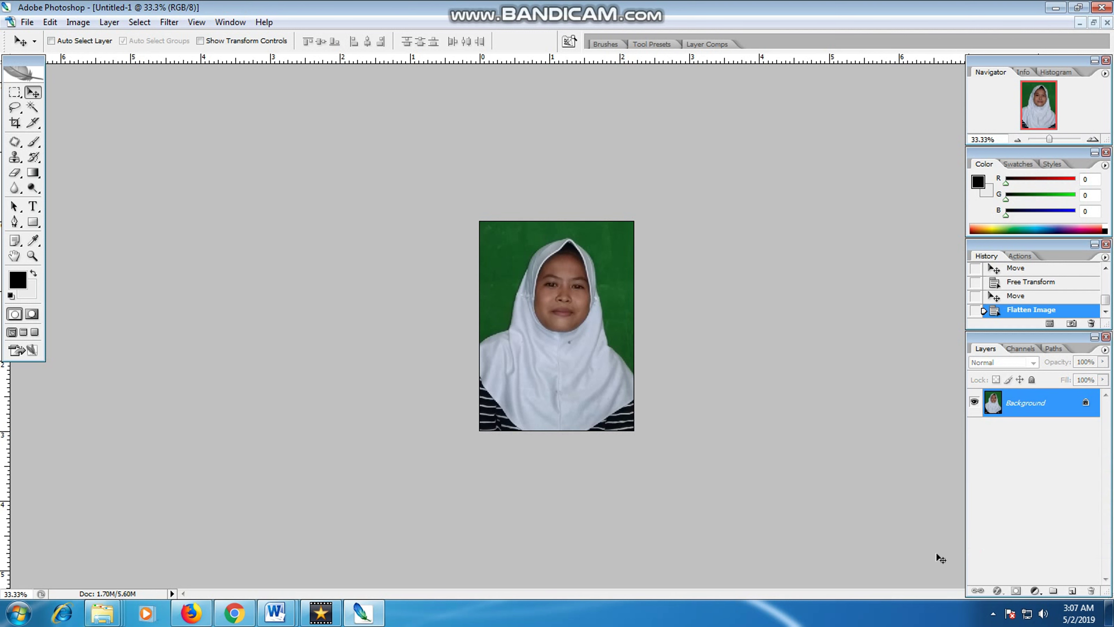
# Return Untitled-1 to a floating window and brighten its photo with a Curves point at input 112, output 141.
pyautogui.click(1093, 23)
pyautogui.moveTo(436, 157); pyautogui.dragTo(413, 153)
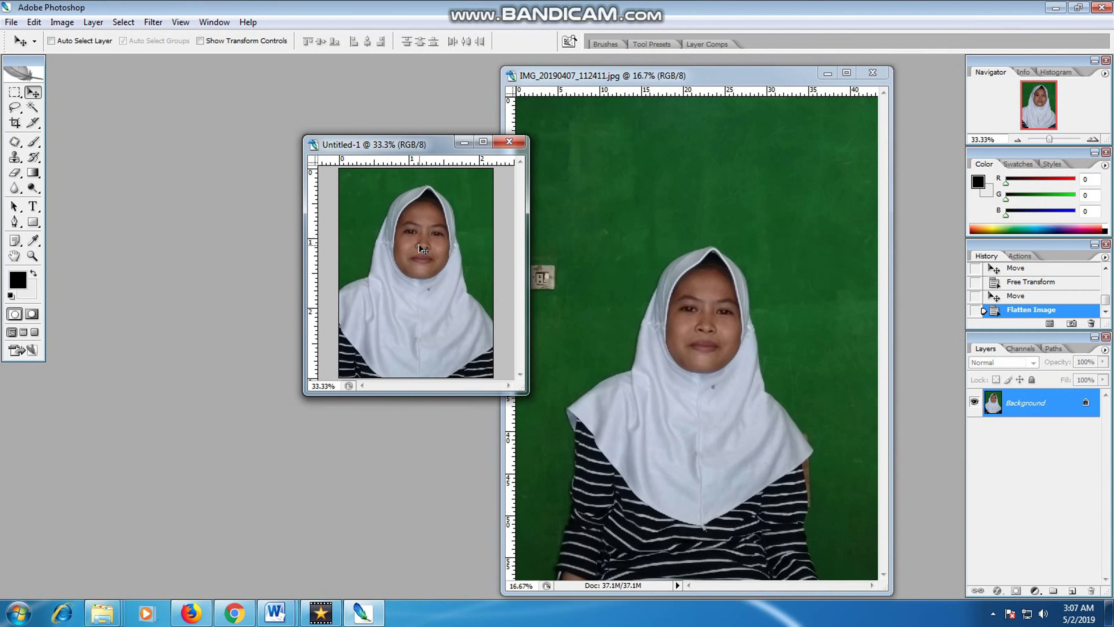
pyautogui.hotkey('ctrl', 'm')
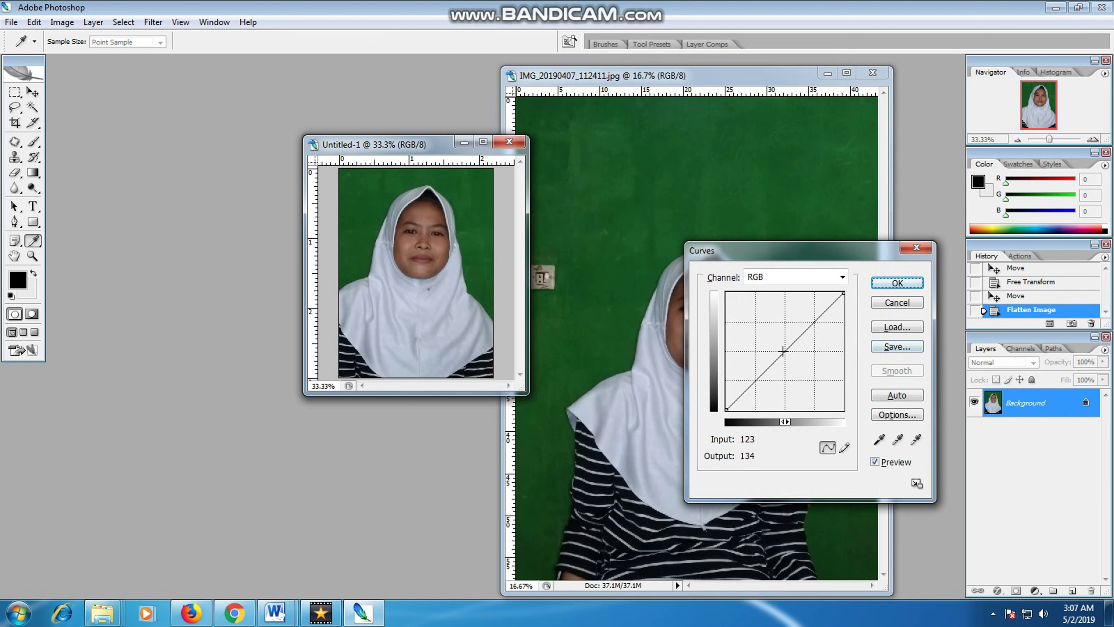
pyautogui.moveTo(778, 357); pyautogui.dragTo(778, 345)
pyautogui.click(882, 285)
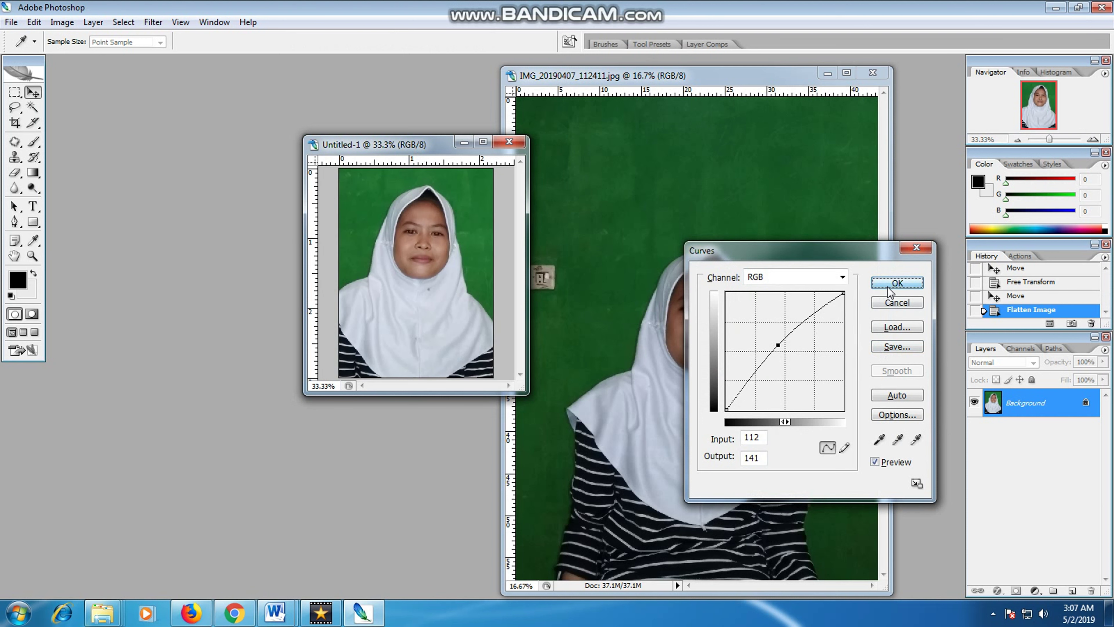
# Create a new blank document for an instruction page and arrange its window beside Untitled-1 without overlap.
pyautogui.click(11, 22)
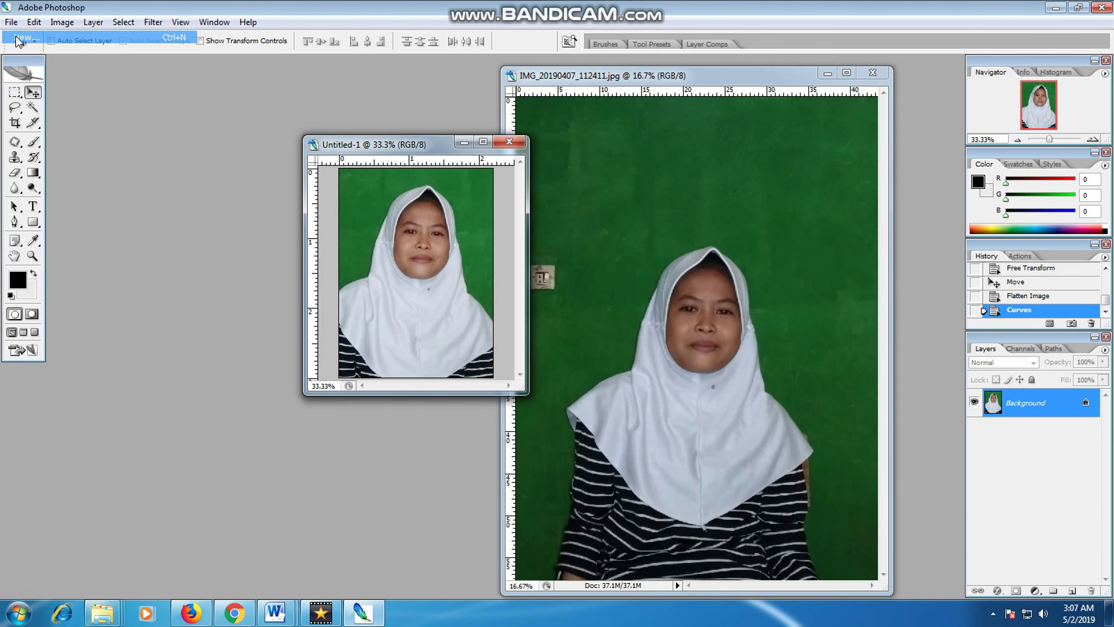
pyautogui.click(16, 34)
pyautogui.click(697, 158)
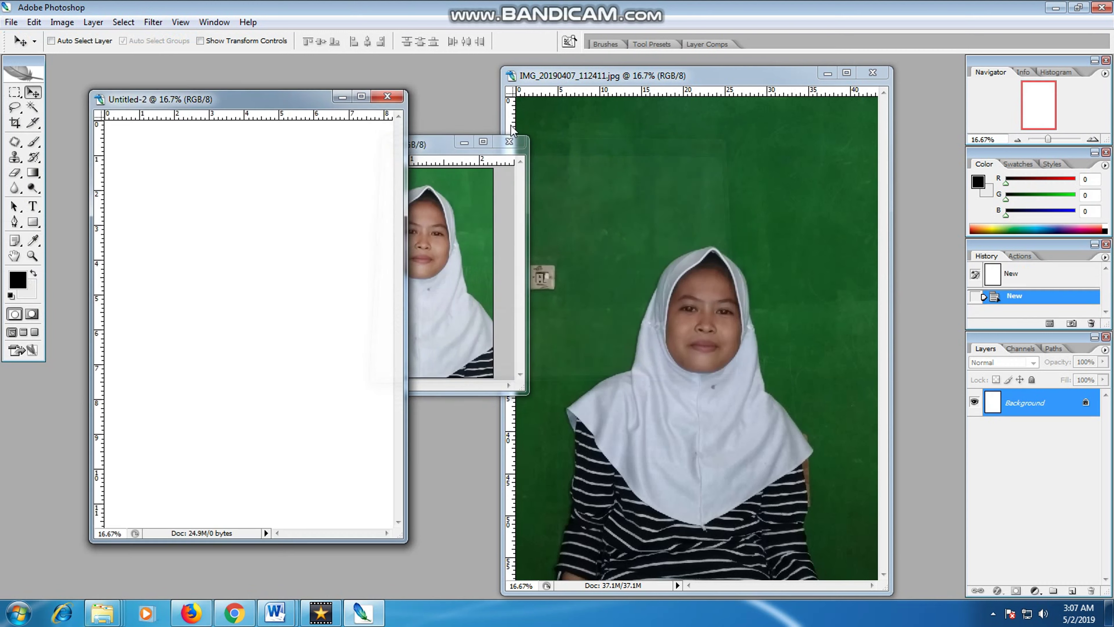
pyautogui.moveTo(291, 101); pyautogui.dragTo(360, 122)
pyautogui.moveTo(431, 146); pyautogui.dragTo(661, 143)
pyautogui.moveTo(418, 143); pyautogui.dragTo(232, 130)
pyautogui.moveTo(574, 140); pyautogui.dragTo(482, 105)
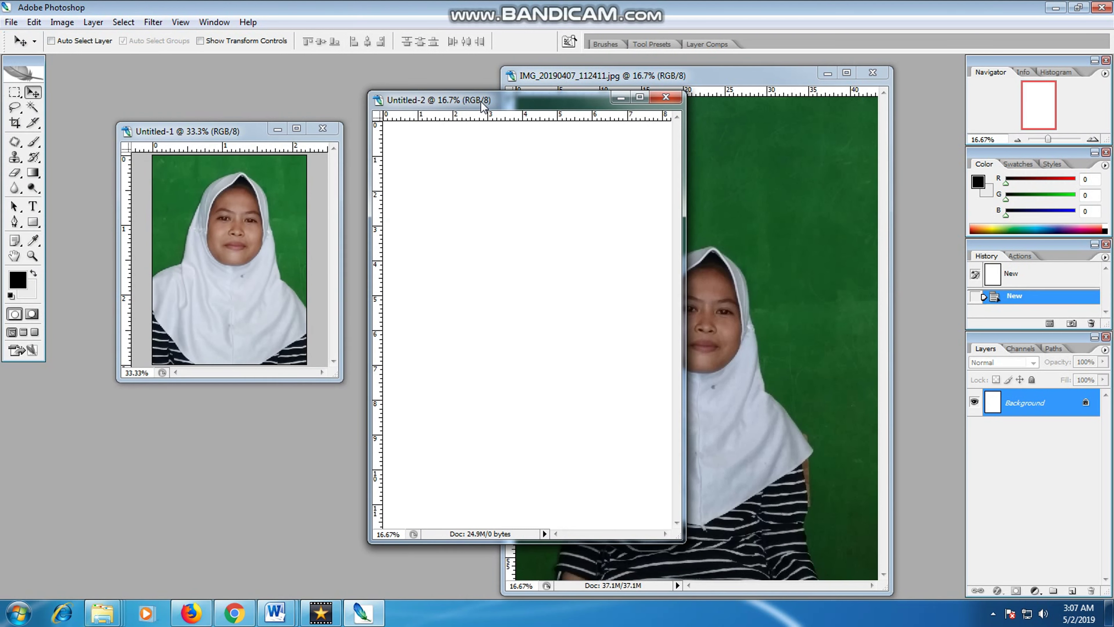
# Add the text "PHOTO UKURAN DOMPET SUDAH SELESAI" on two lines of the blank page and move it fully into view.
pyautogui.click(32, 207)
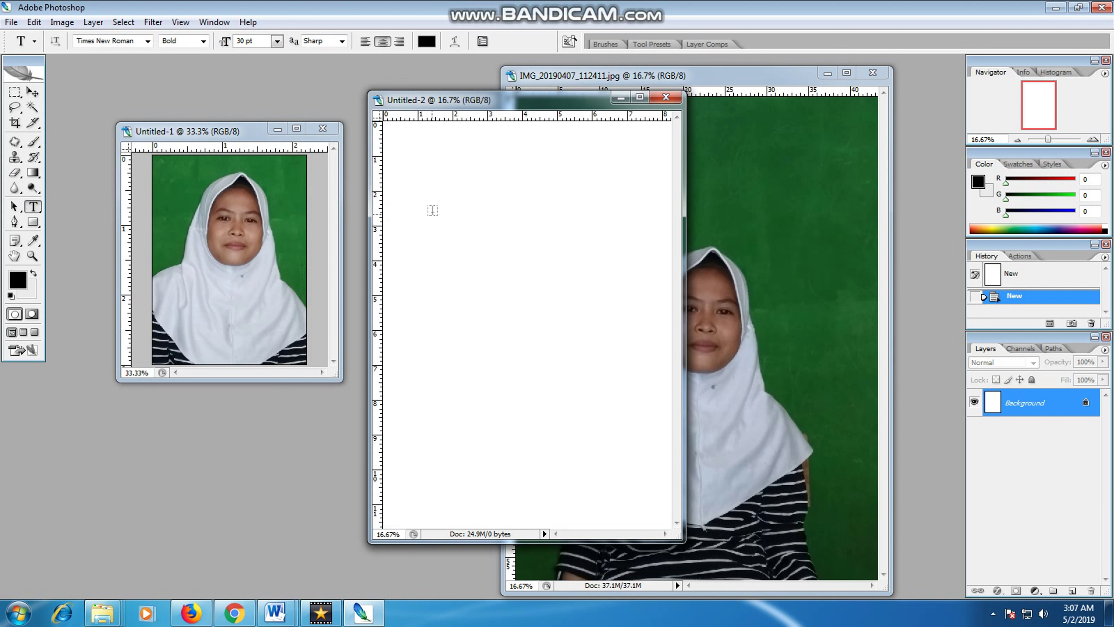
pyautogui.click(450, 218)
pyautogui.write('PHOTO U')
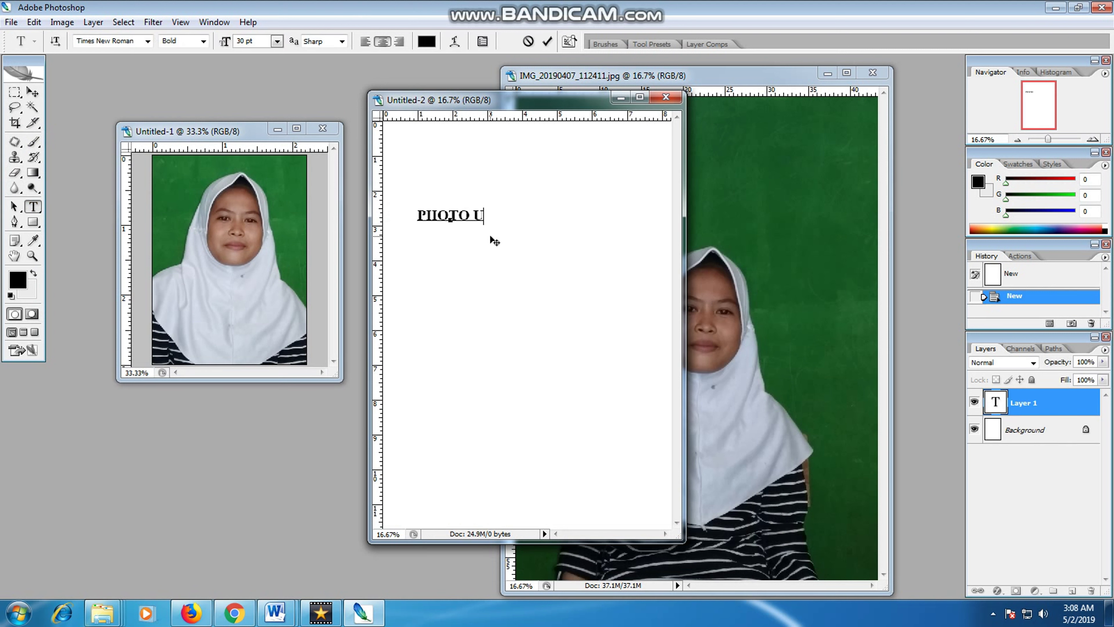
pyautogui.write('KURAN DOM')
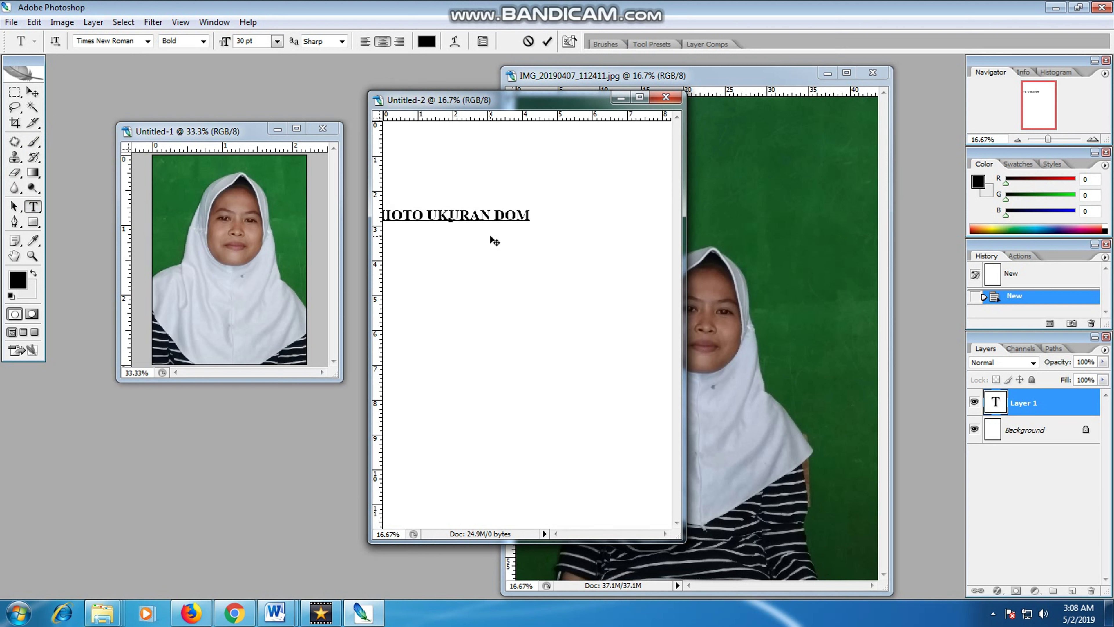
pyautogui.write('PET SUDA')
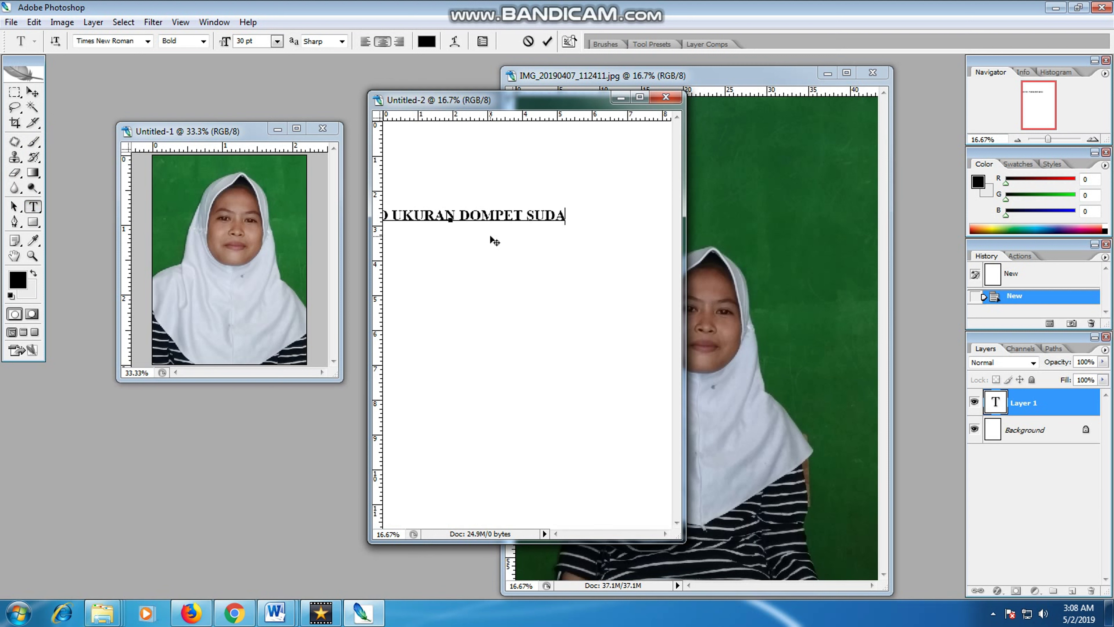
pyautogui.write('HSELESAI')
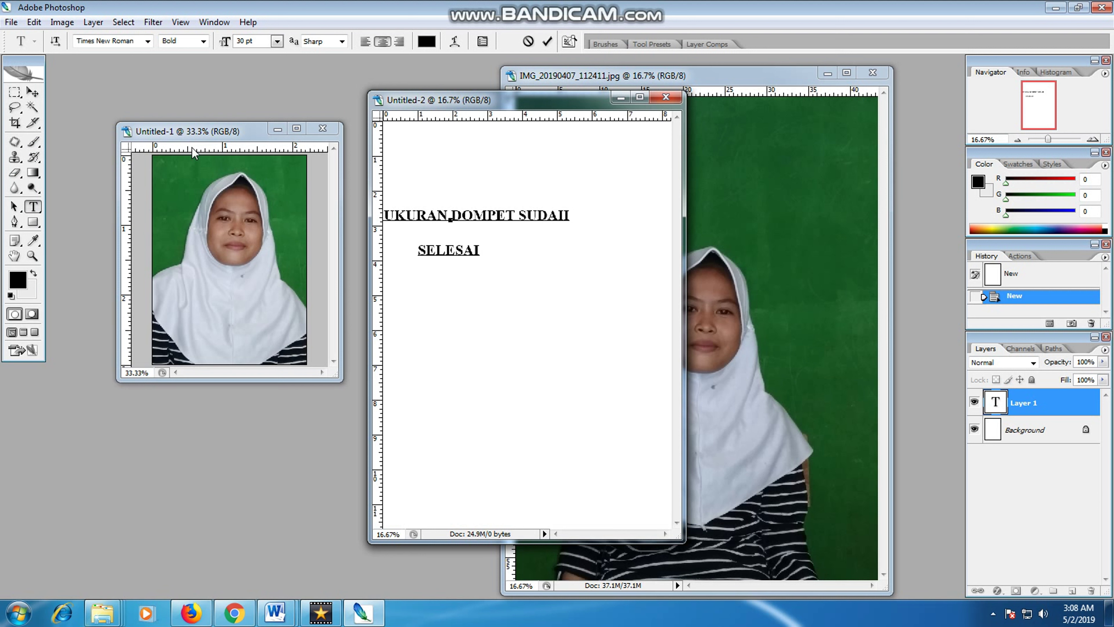
pyautogui.click(32, 92)
pyautogui.moveTo(492, 222); pyautogui.dragTo(578, 230)
# Extend the page text after "SELESAI" with "JIKA" and the lines "ADA YANG BELUM", "DI MENGERTI" and "SILAHKAN KOM".
pyautogui.click(32, 206)
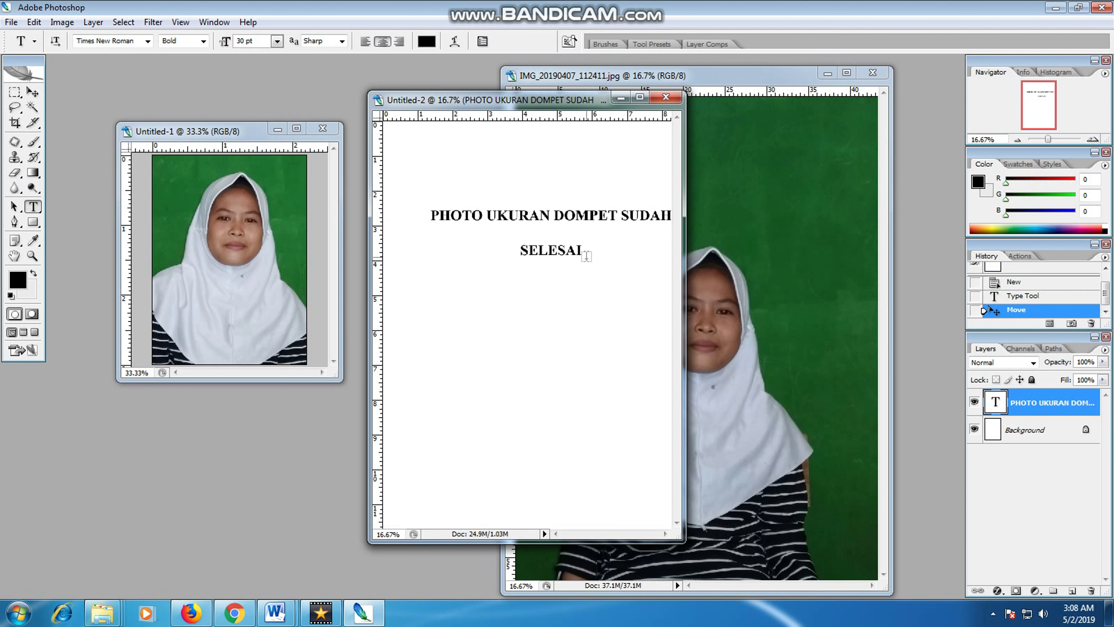
pyautogui.click(561, 250)
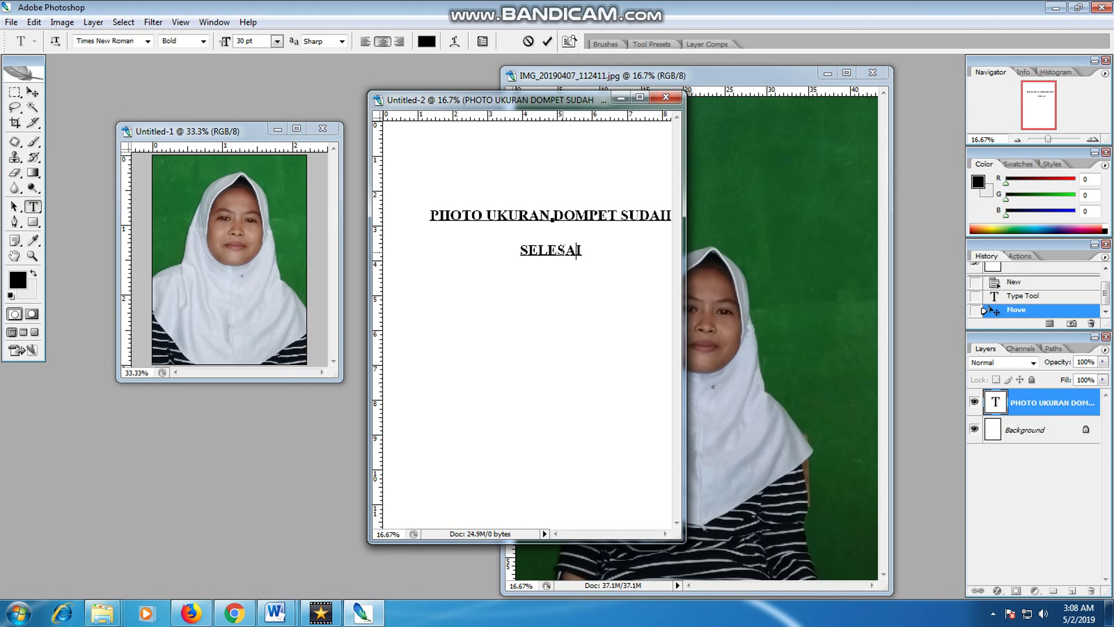
pyautogui.write('JIKA')
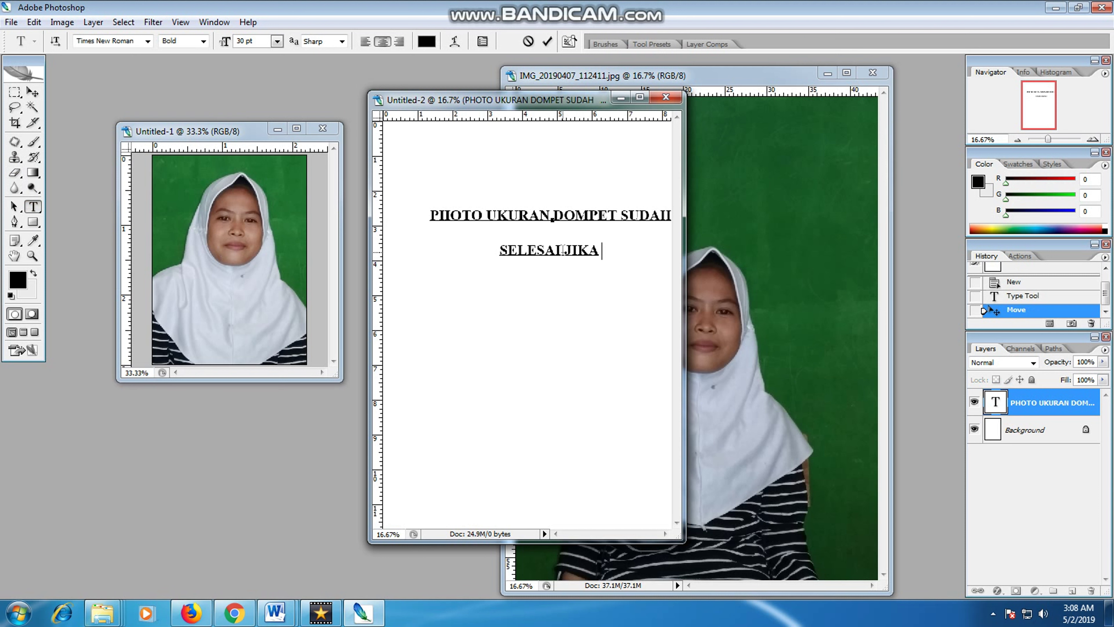
pyautogui.press('Return')
pyautogui.write('ADA YANG B')
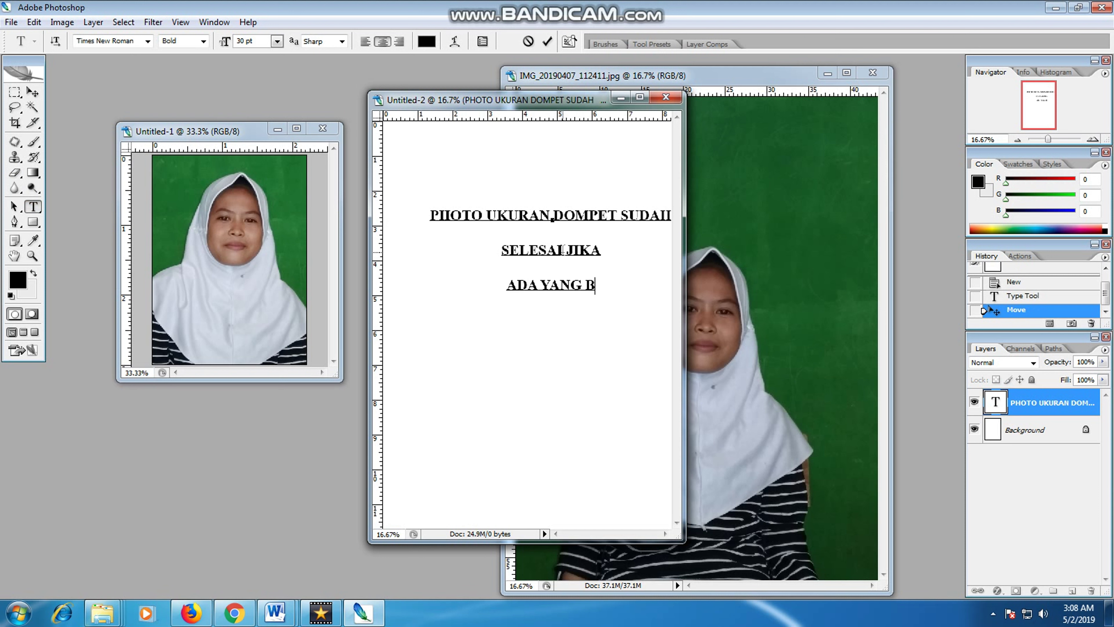
pyautogui.write('ELUM')
pyautogui.press('Return')
pyautogui.write('DI MENGERTI')
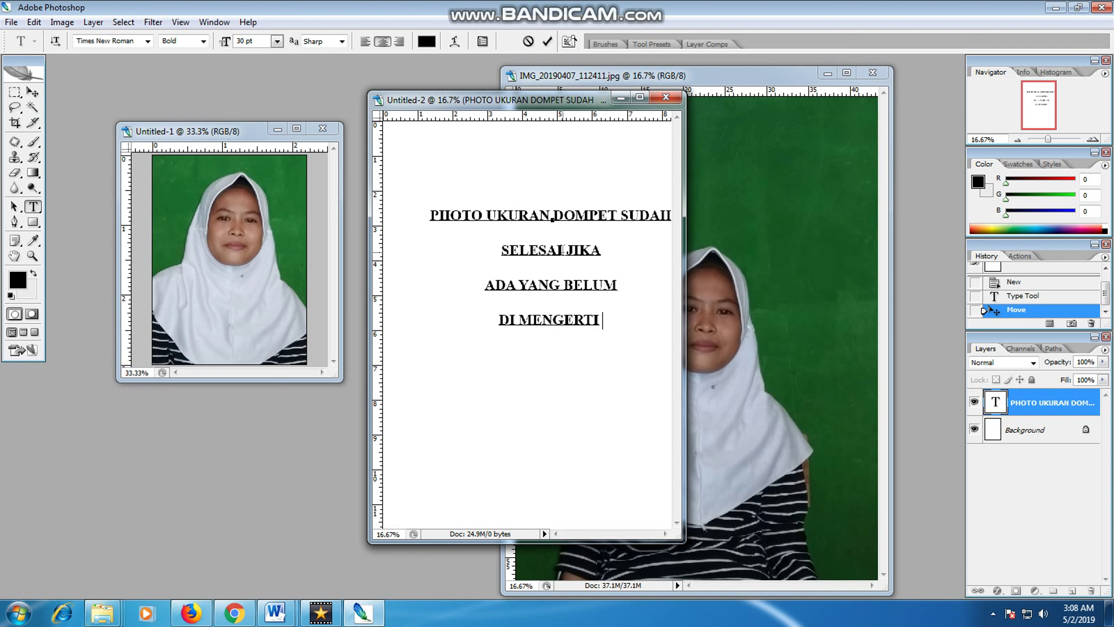
pyautogui.press('Return')
pyautogui.write('SILAHKAN ')
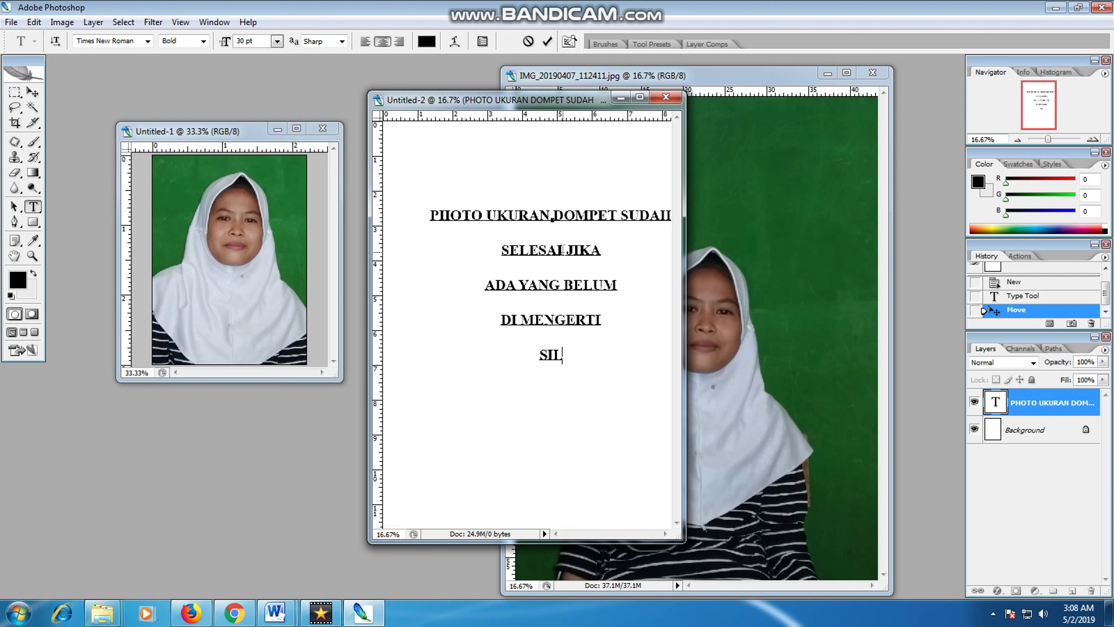
pyautogui.write('KOME')
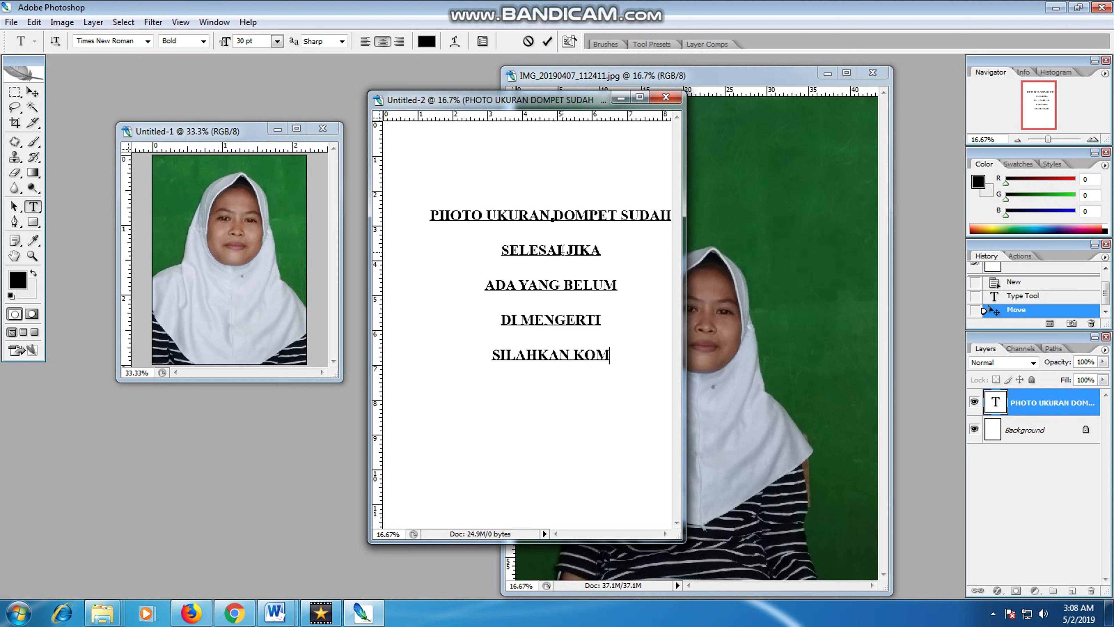